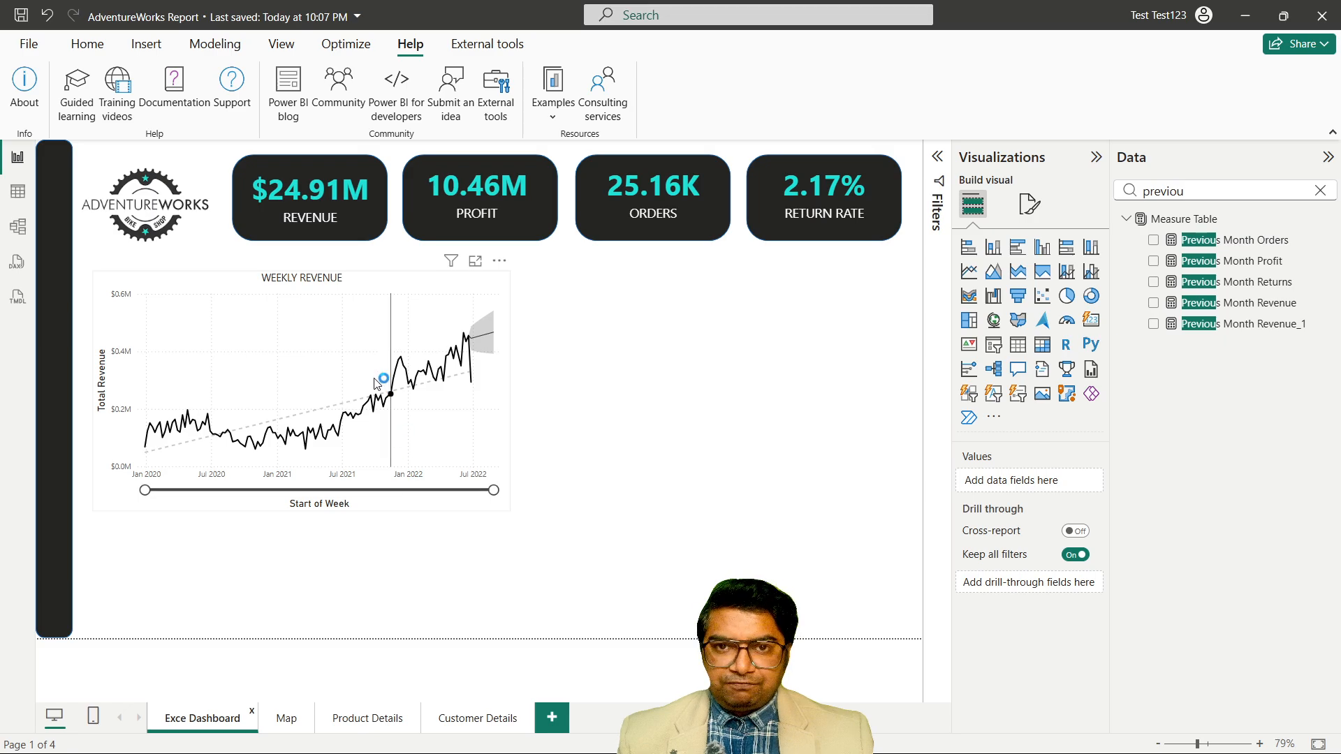
Copy the Weekly Revenue line chart from the Exce Dashboard page onto the Customer Details page and place it beside the two cards.
mouse_move(387, 453)
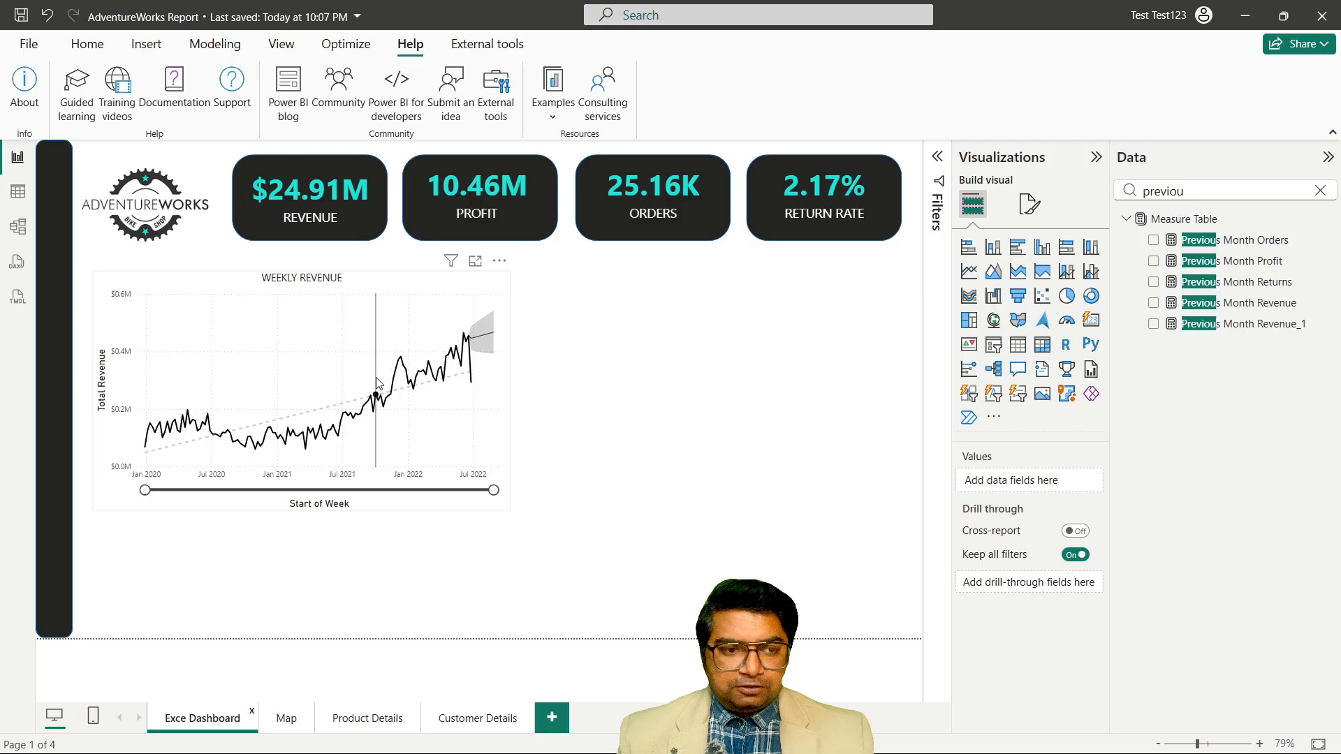
mouse_move(382, 398)
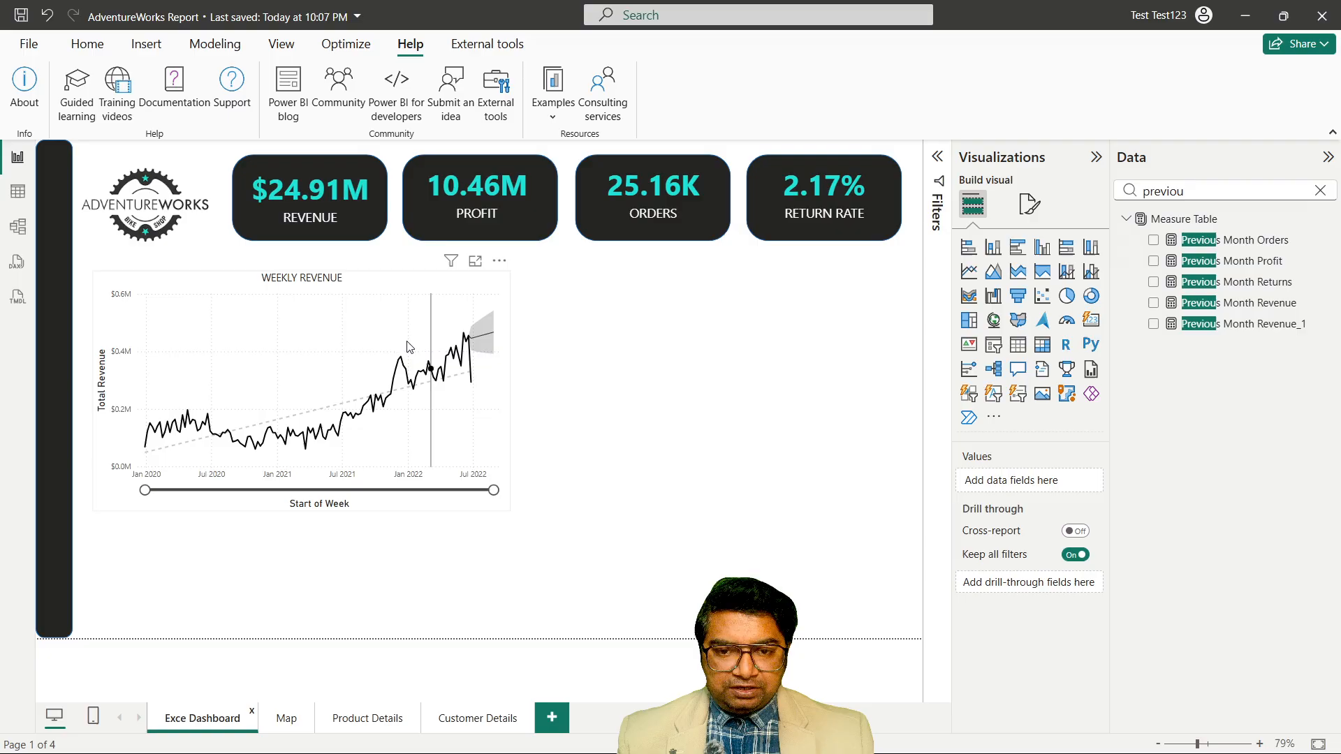
left_click(382, 342)
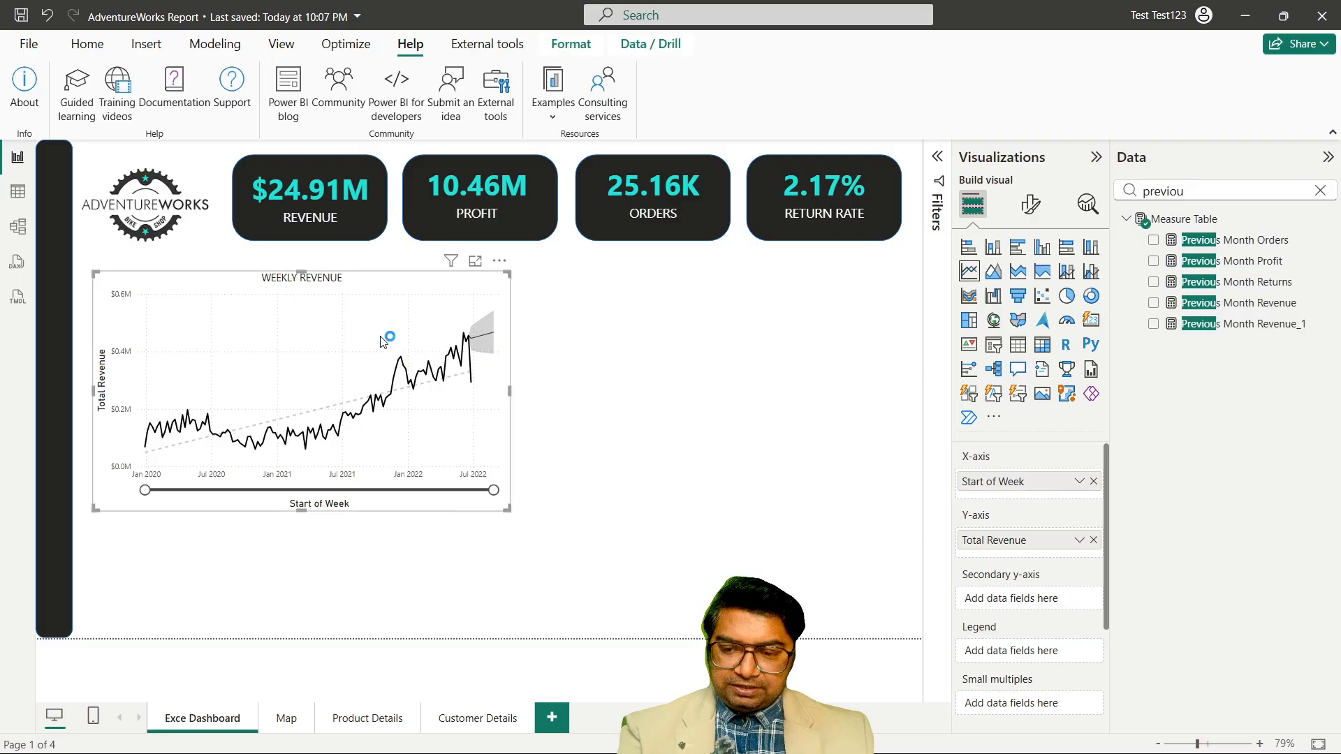
left_click(481, 720)
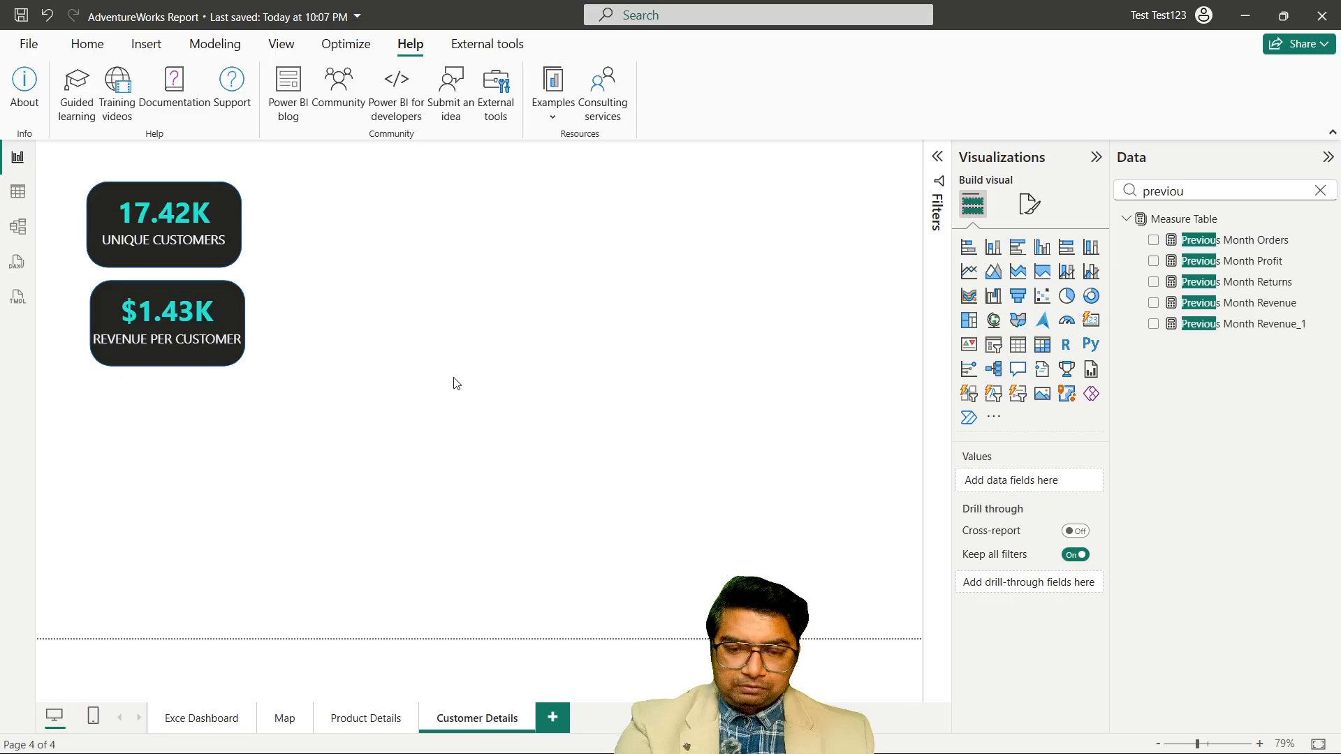
key("ctrl+v")
left_click_drag(455, 380, 675, 392)
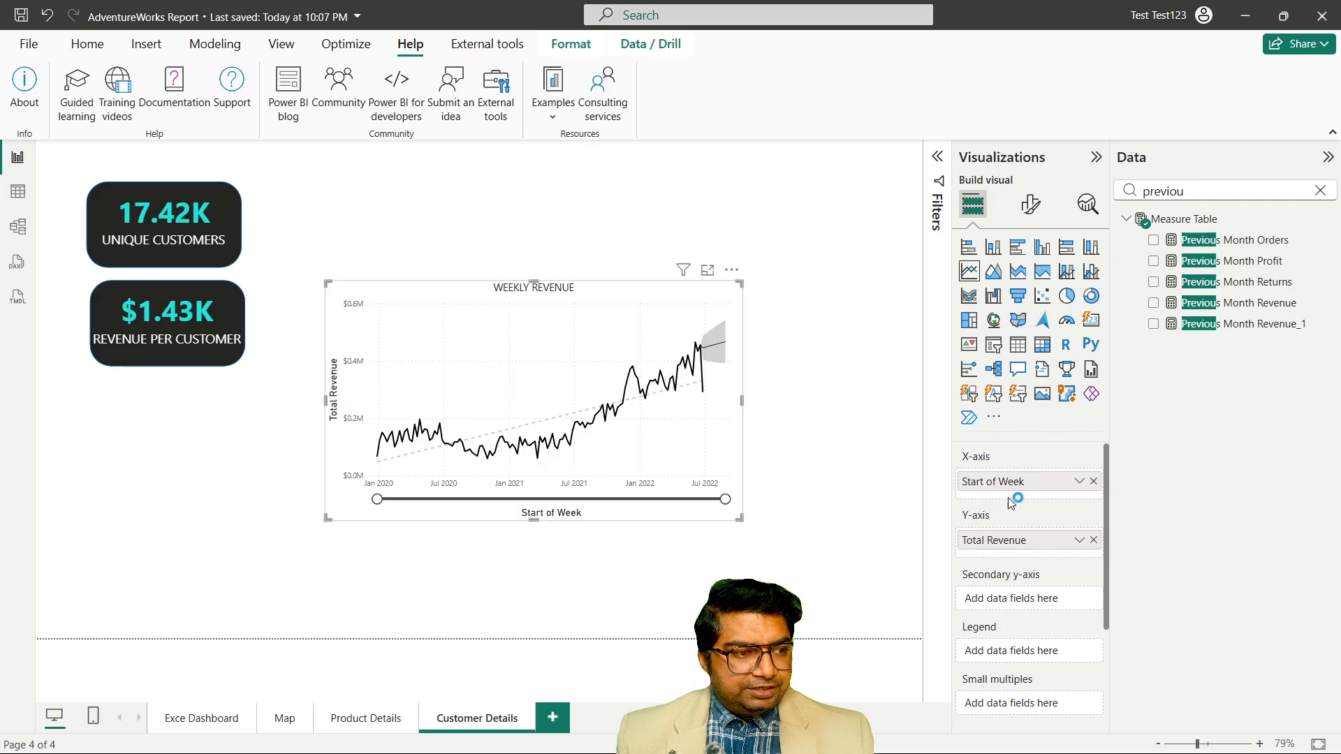
Remove Total Revenue from the copied chart's Y-axis and clear the old field search.
left_click(1093, 541)
left_click(1197, 190)
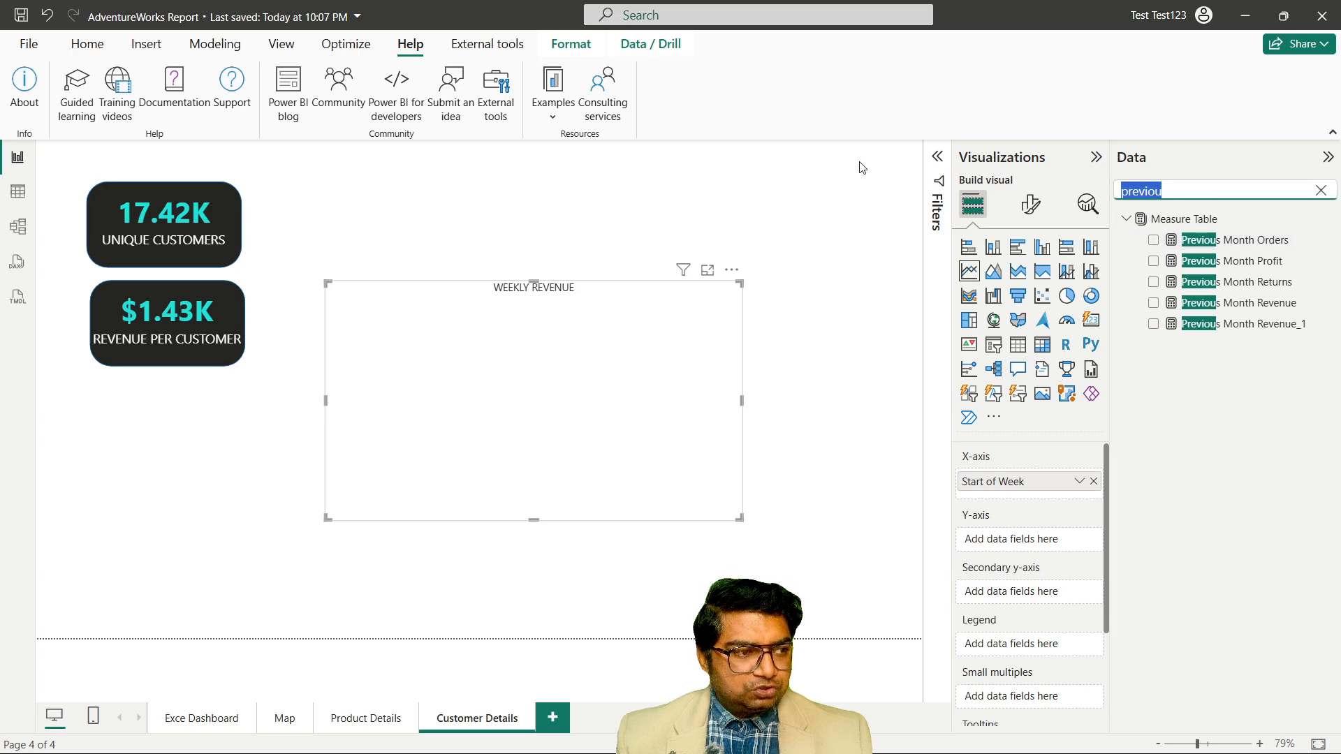
key("BackSpace")
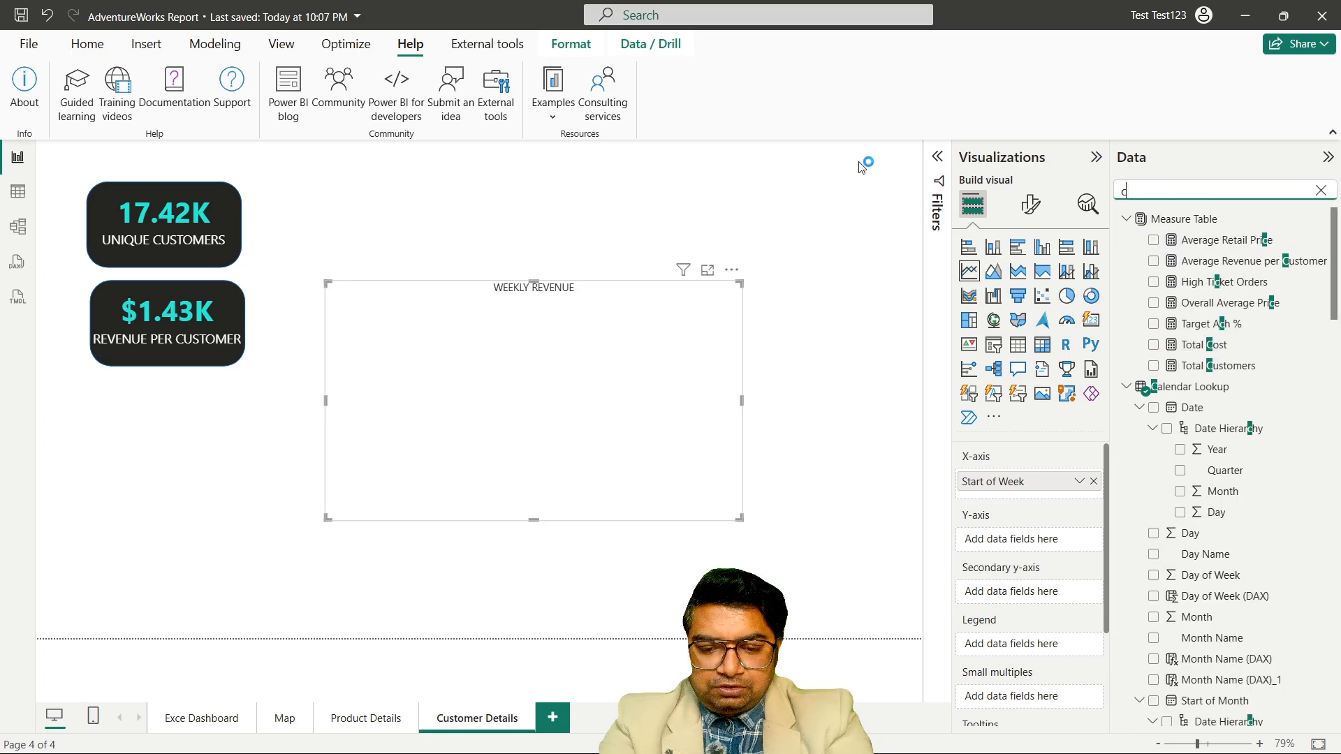
type("cutom")
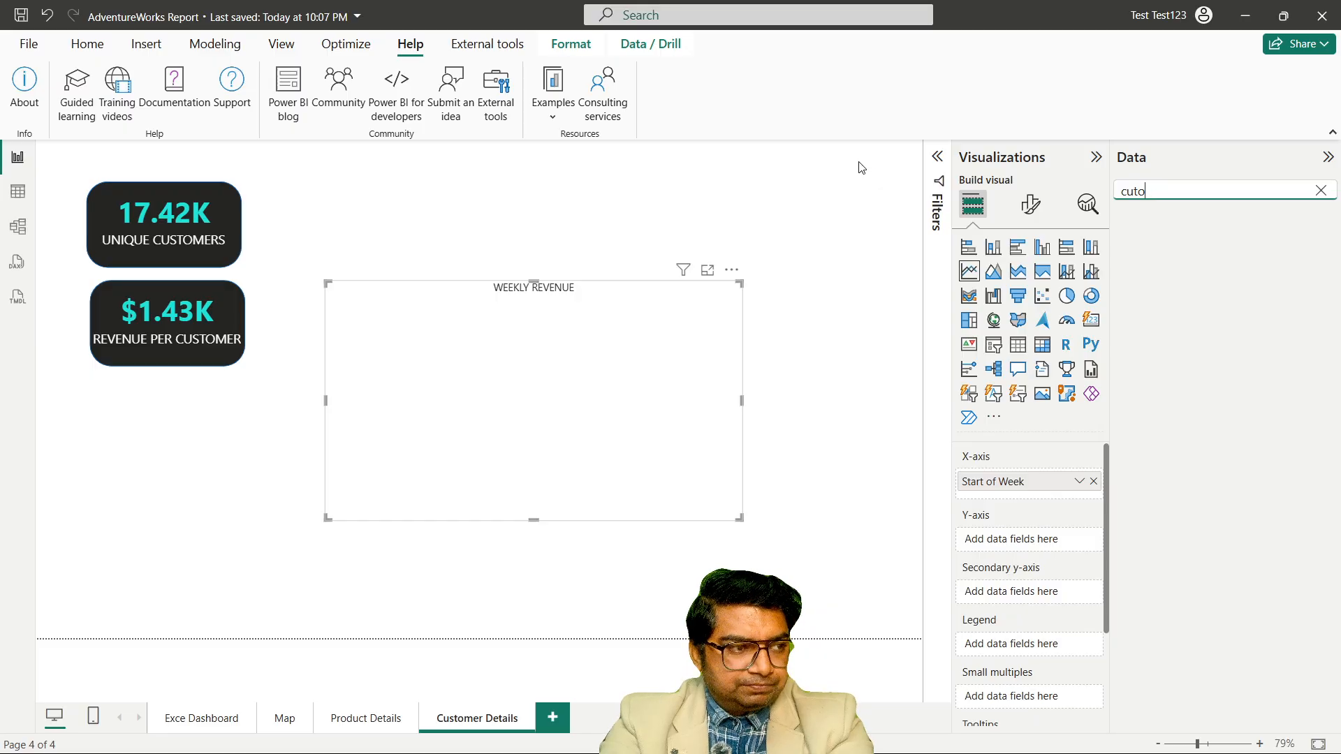
key("BackSpace")
key("BackSpace")
key("BackSpace")
key("BackSpace")
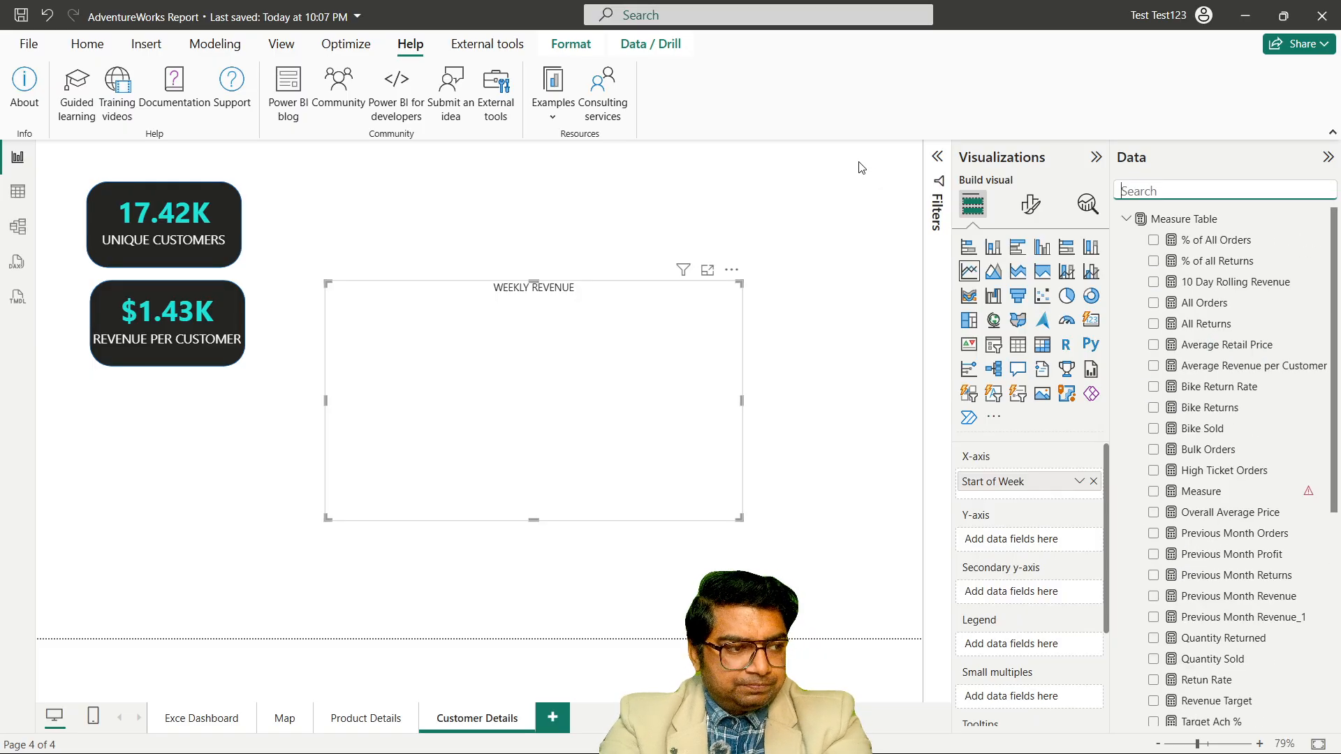
Widen the field list, search it for "total" and put the Total Customers measure on the chart's Y-axis.
left_click(1109, 329)
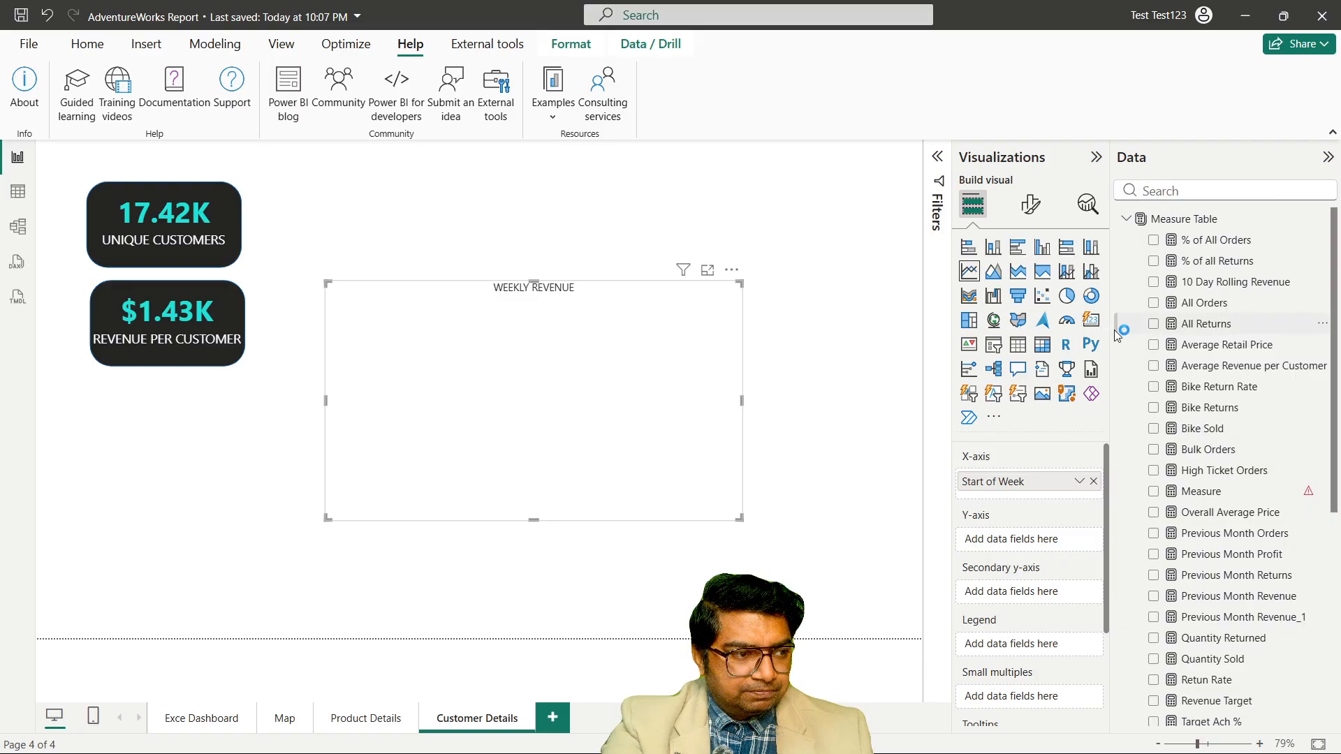
left_click_drag(1115, 336, 1040, 336)
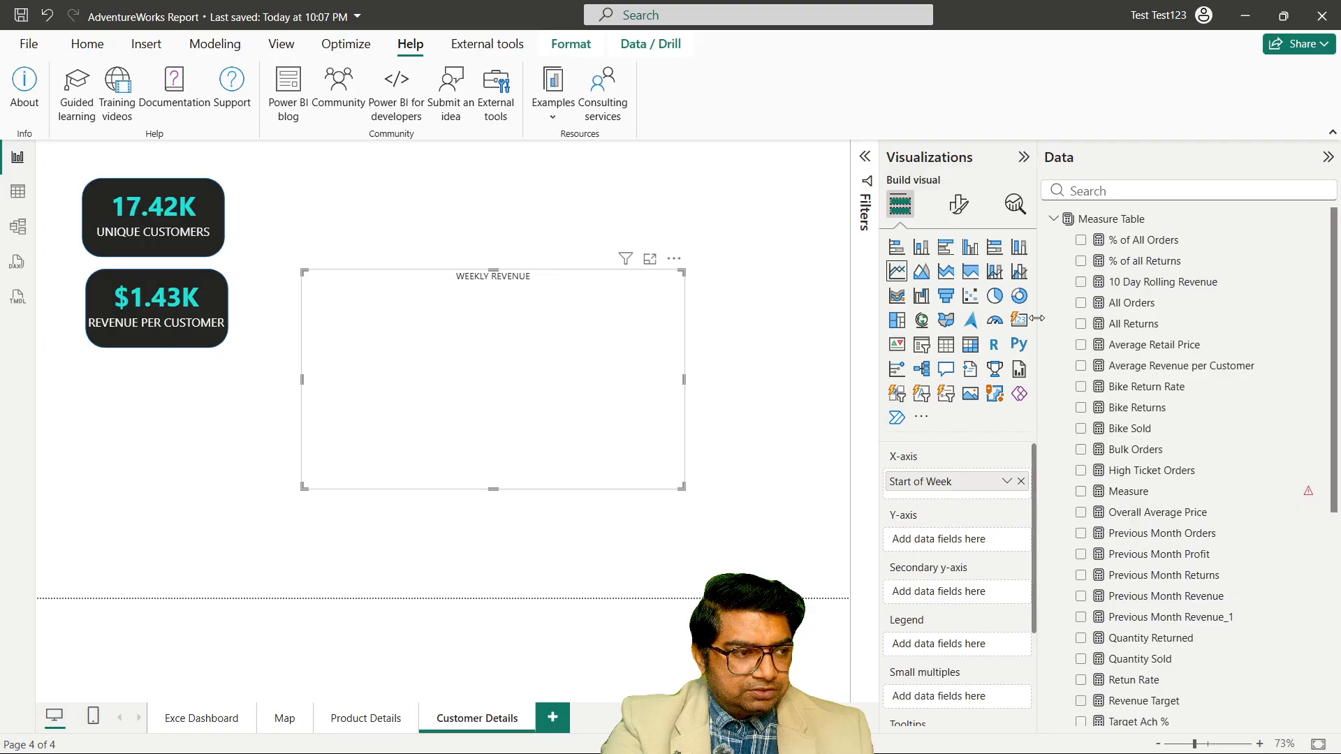
left_click(1080, 191)
type("total")
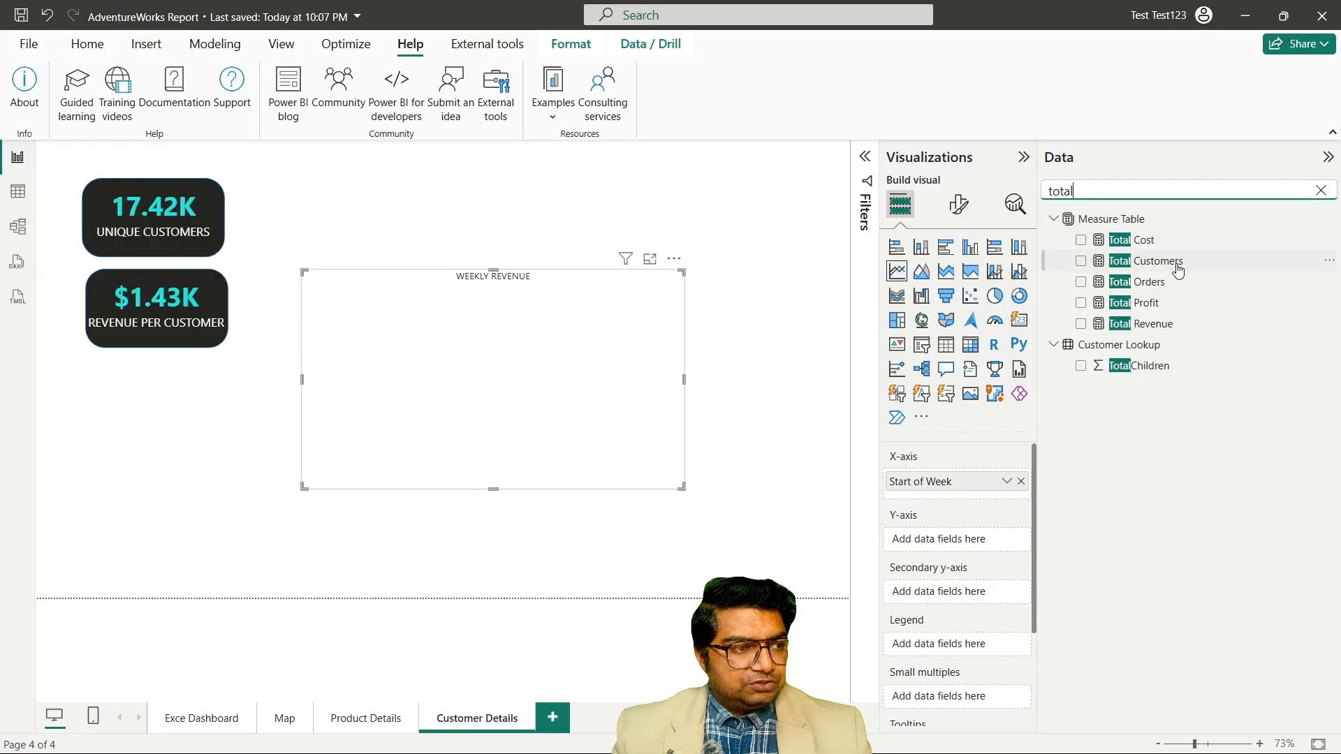
left_click_drag(1178, 269, 970, 542)
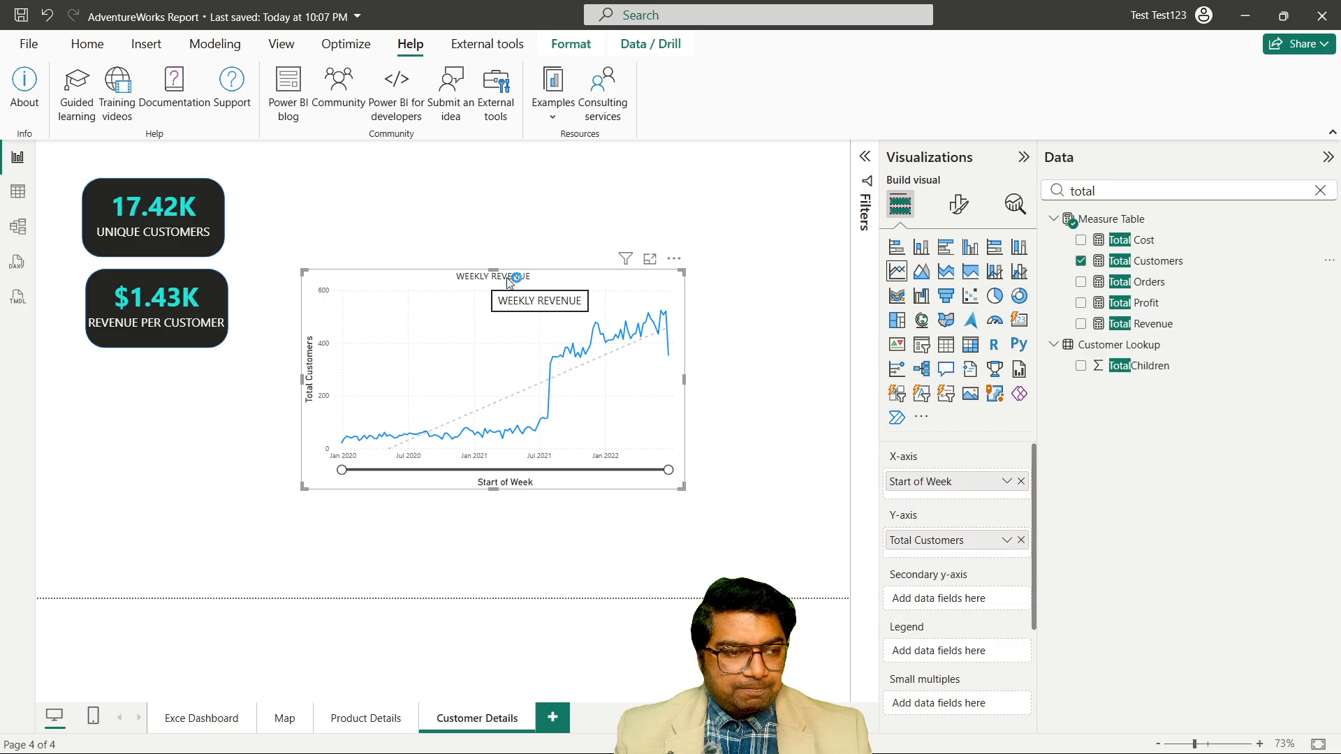
Change the copied line chart's title text to "Weekly Customers".
left_click(951, 213)
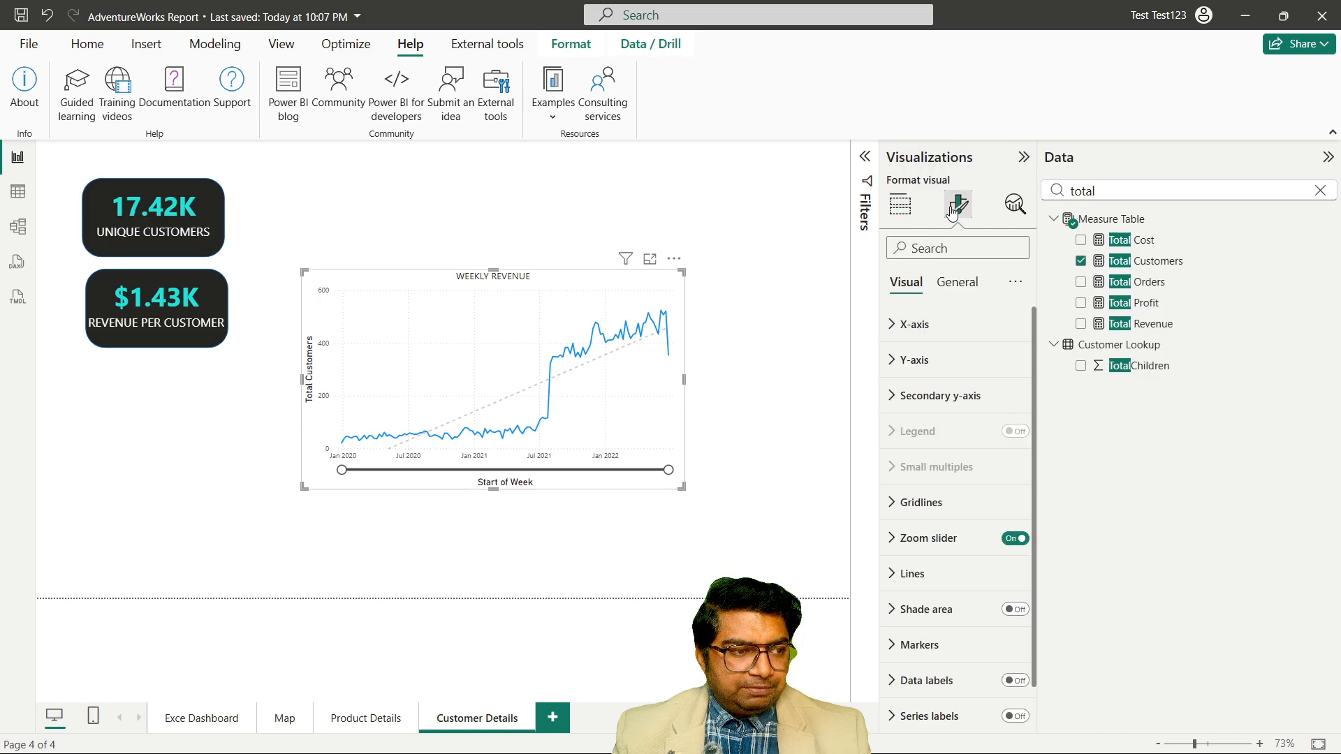
left_click(1015, 204)
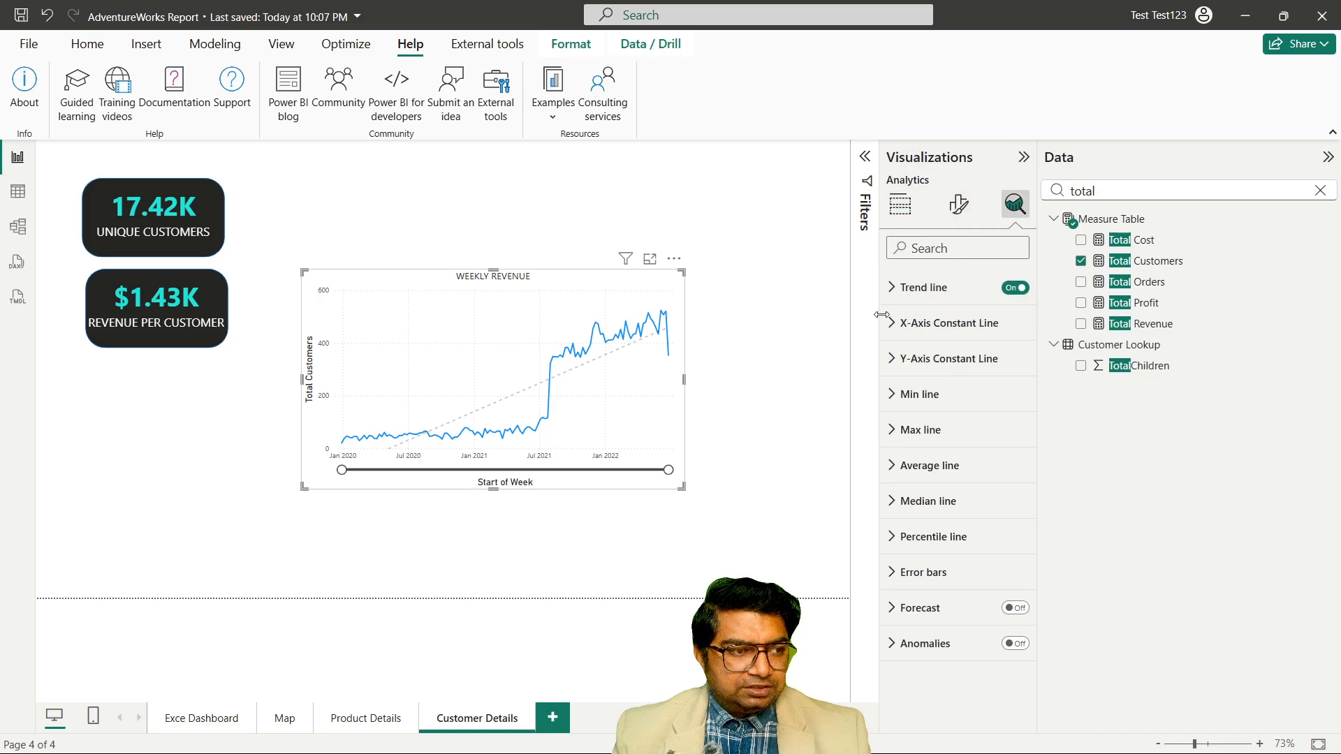
left_click(960, 220)
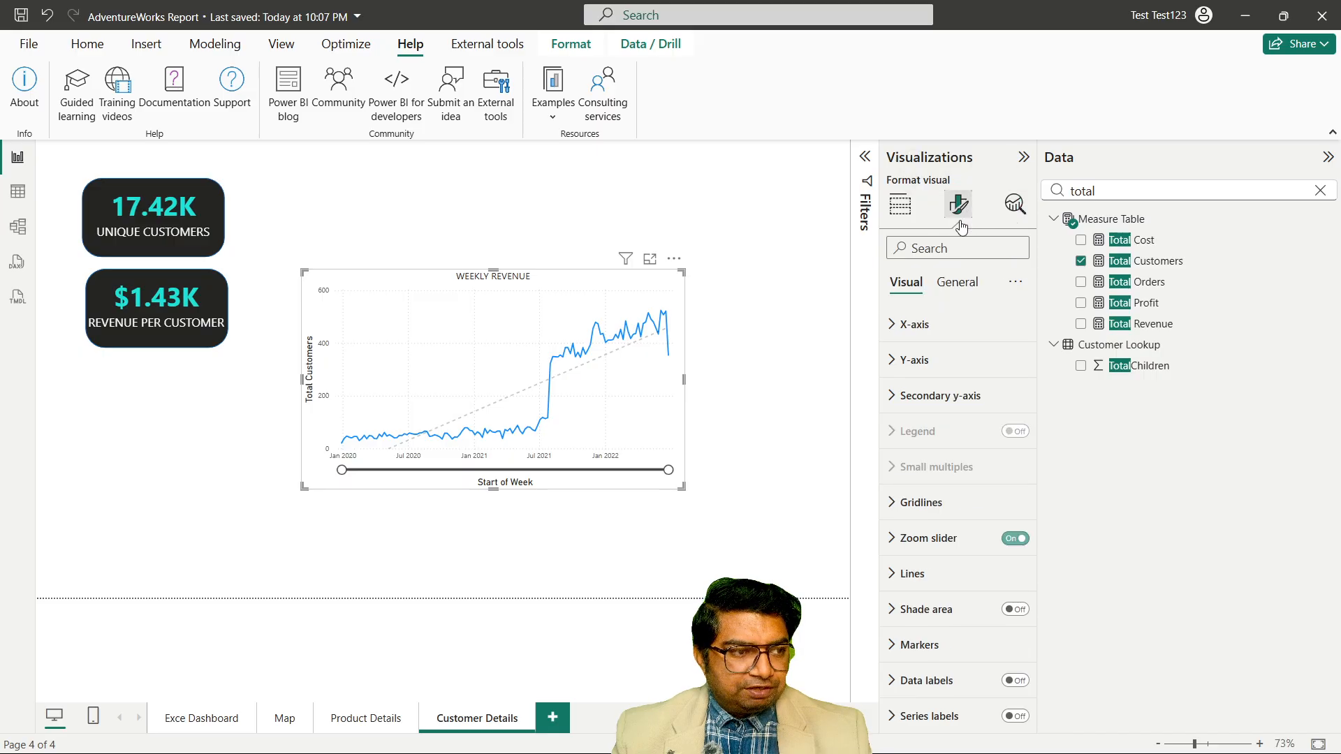
scroll(935, 492, "down", 1)
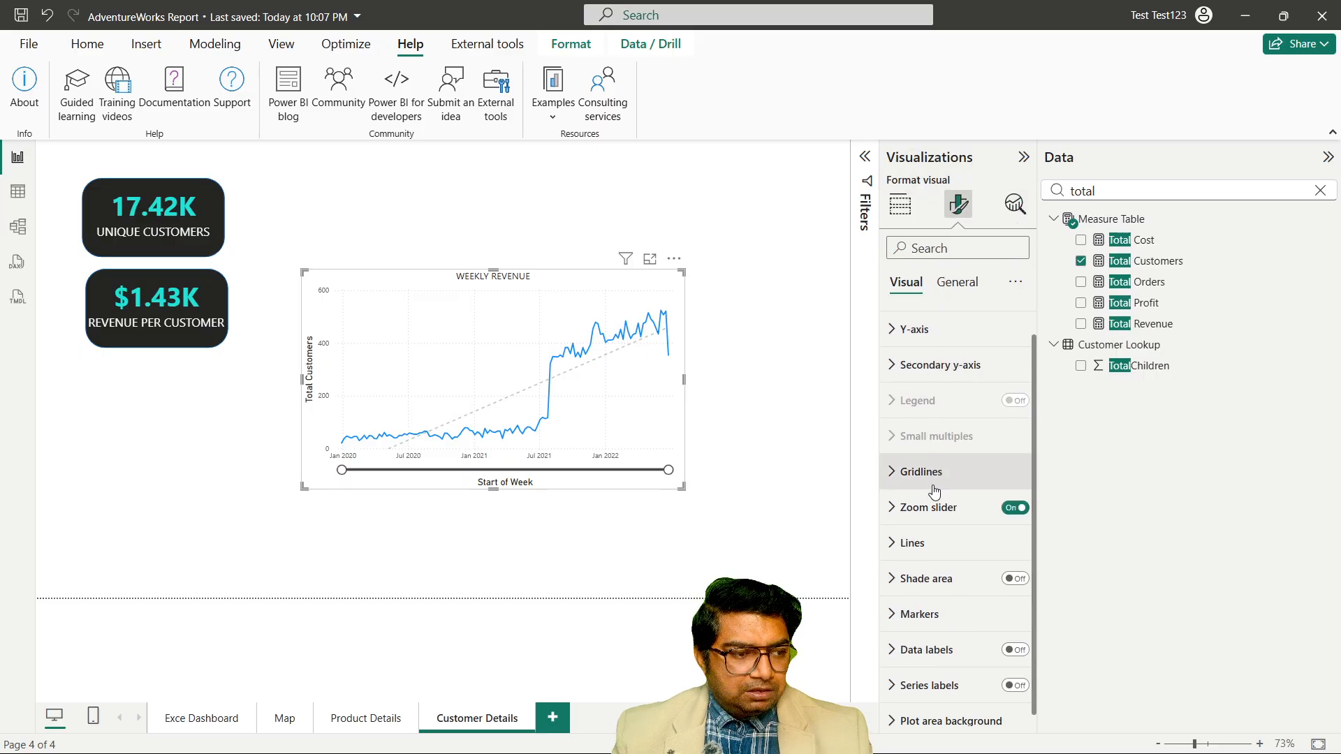
scroll(935, 489, "up", 1)
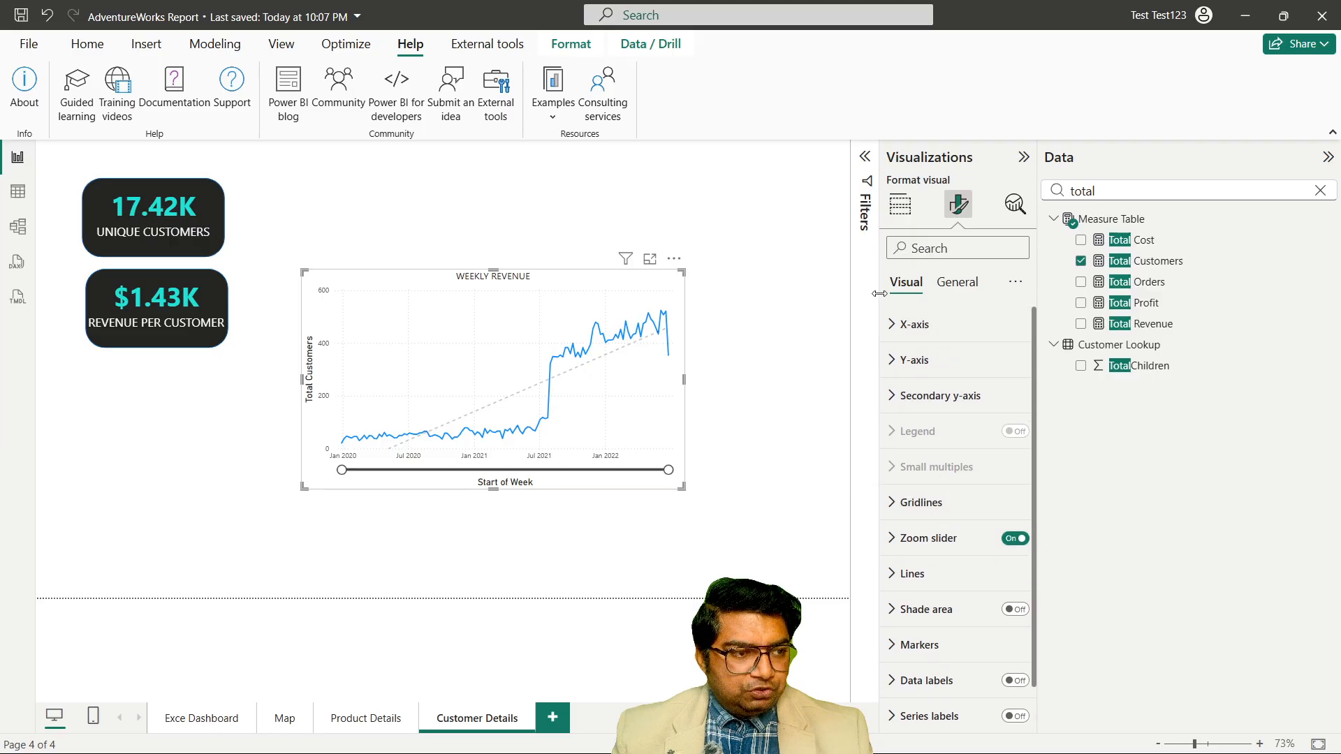
left_click(956, 283)
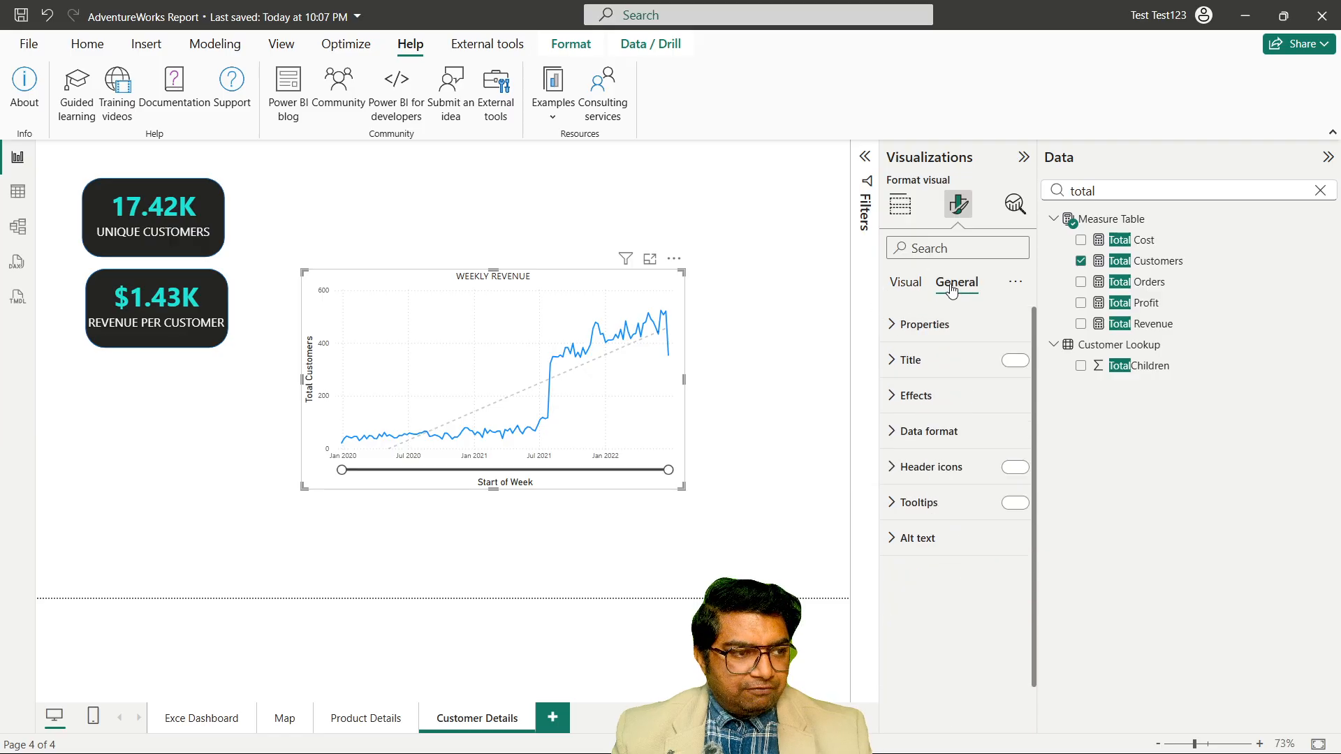
left_click(894, 362)
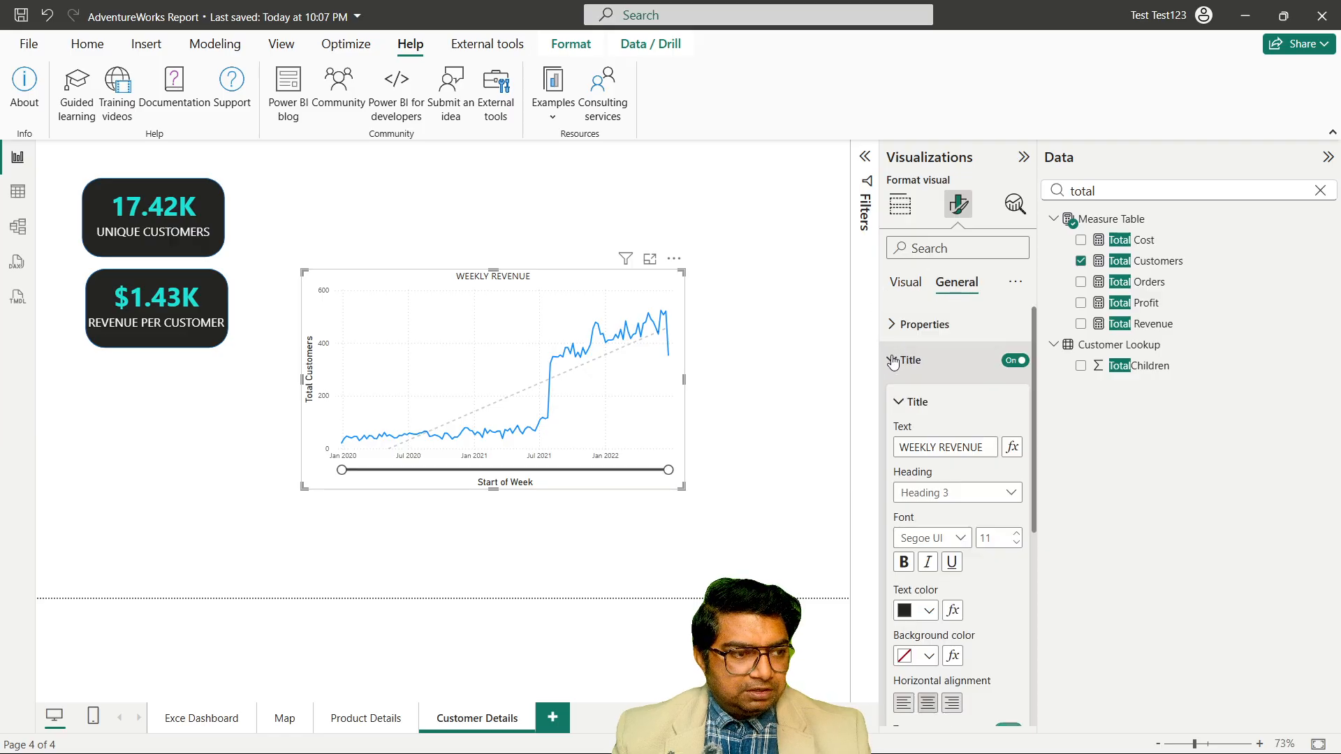
double_click(945, 448)
left_click(988, 450)
key("ctrl+a")
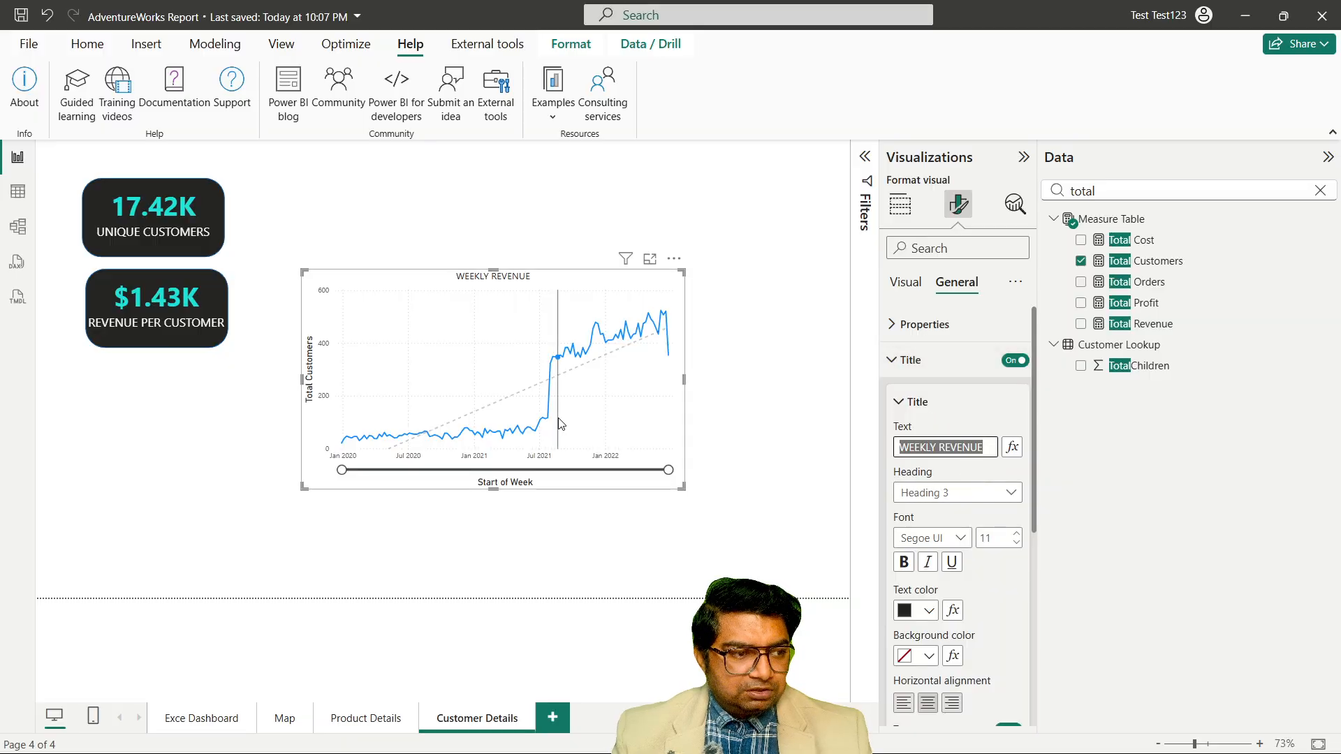
type("Wee")
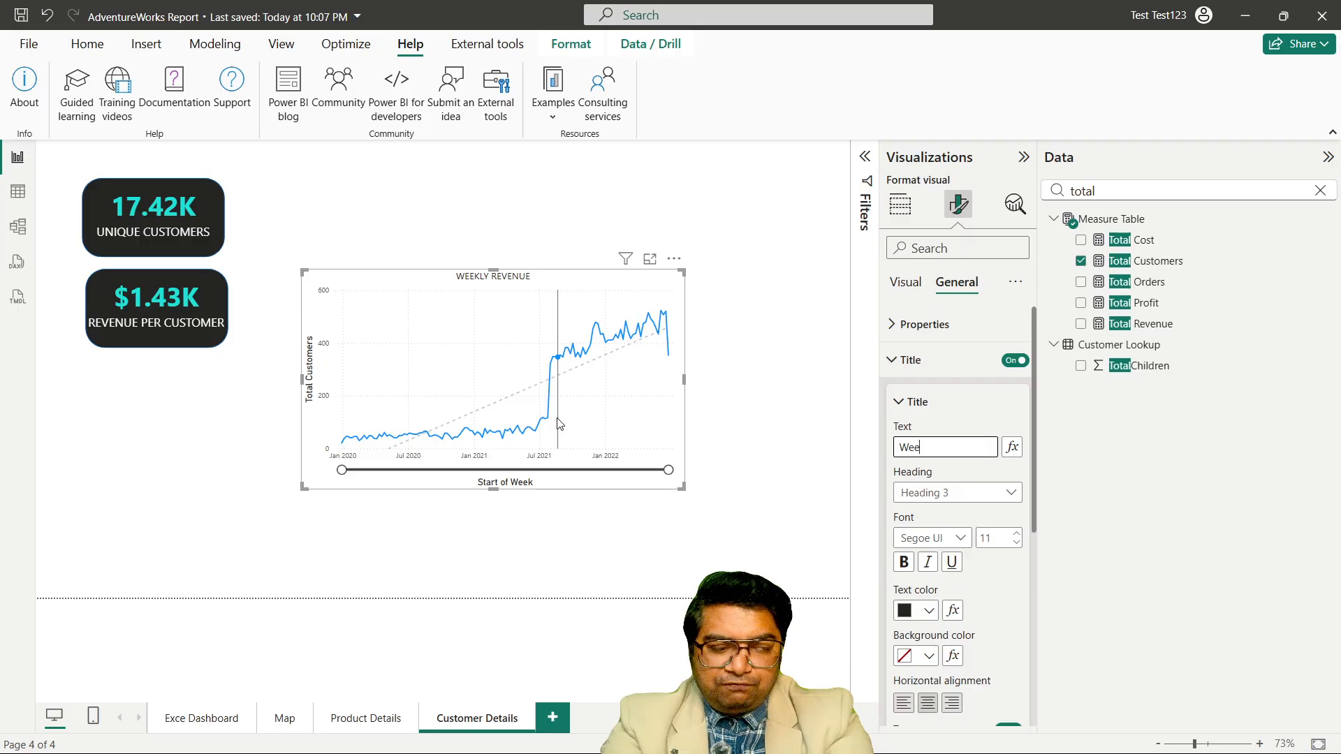
type("kly Customers")
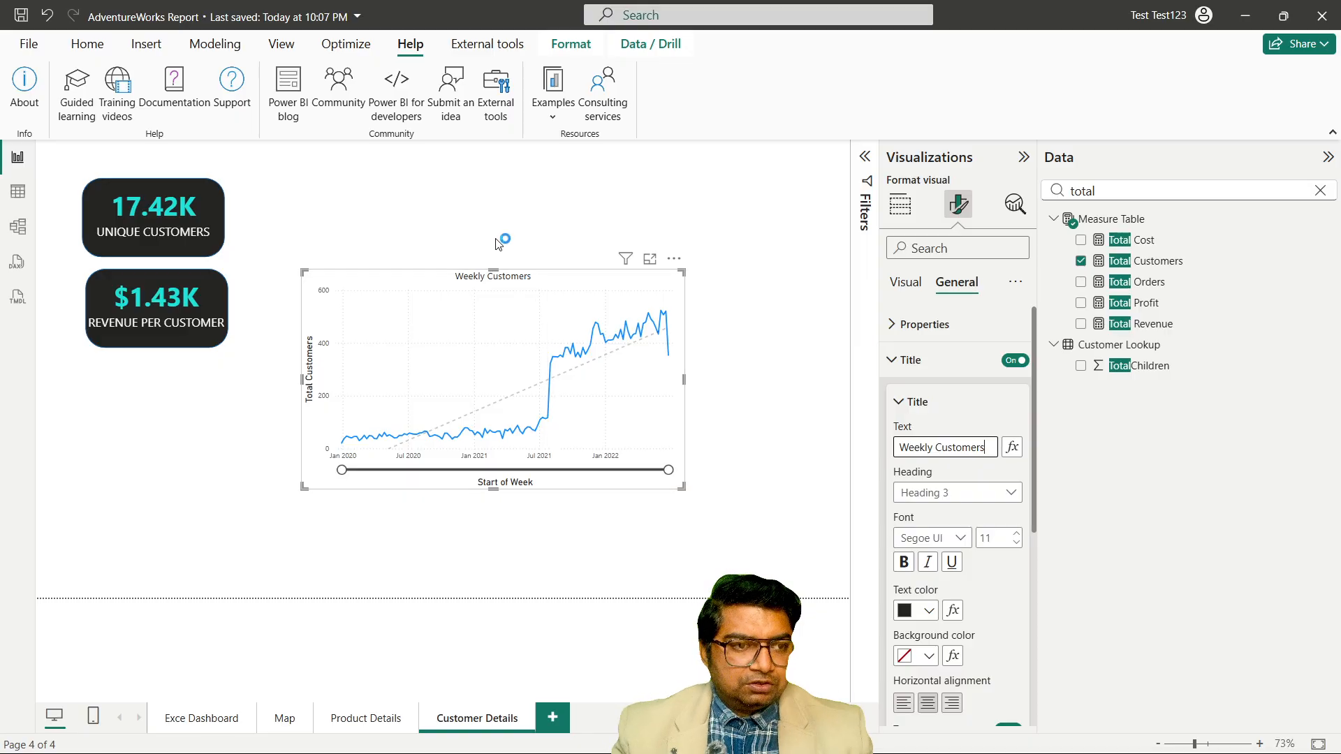
left_click(402, 209)
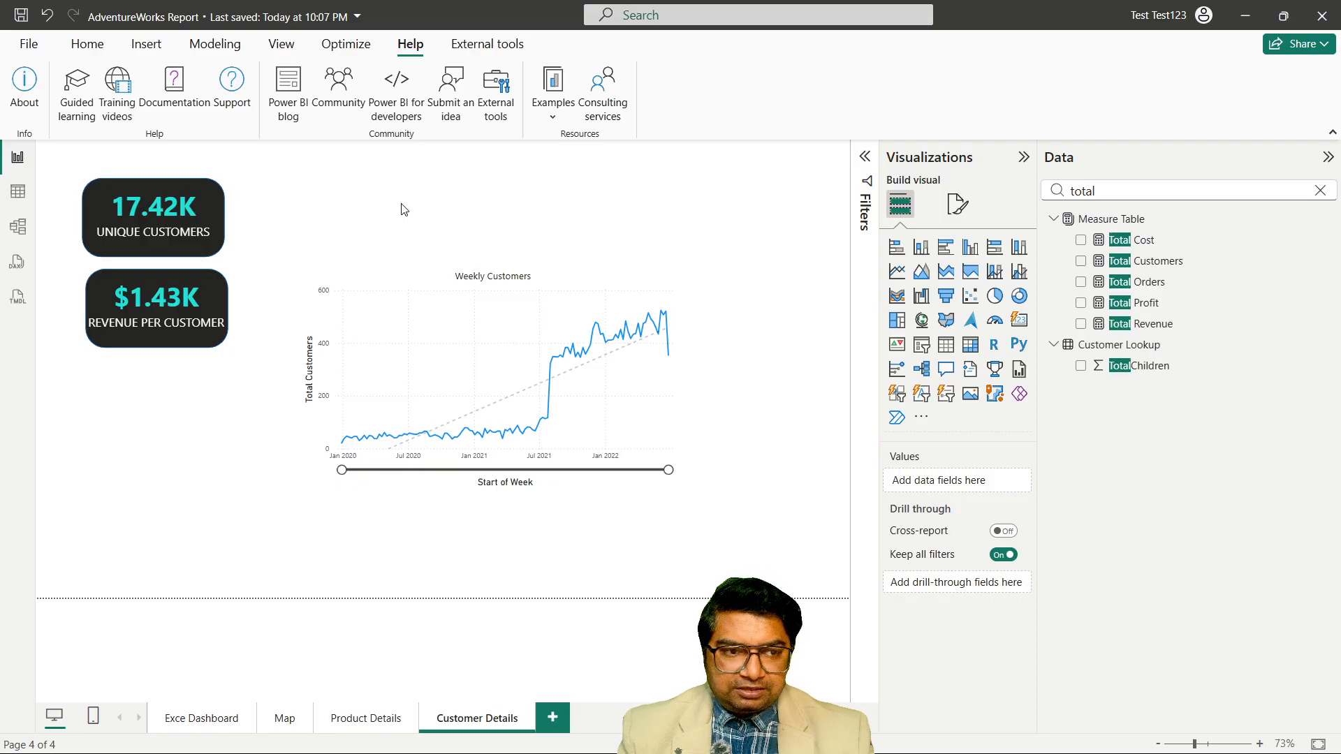
Set the line color of the Weekly Customers chart to black.
left_click(652, 299)
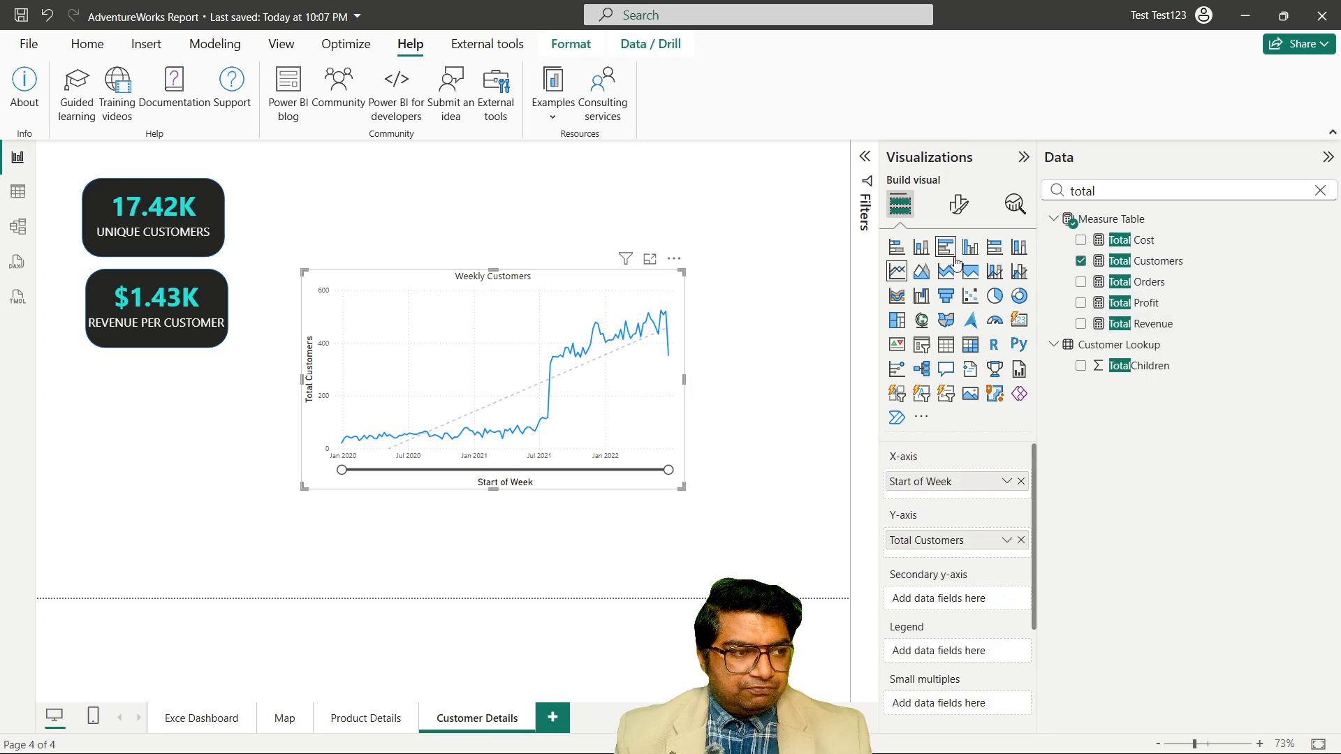
left_click(959, 204)
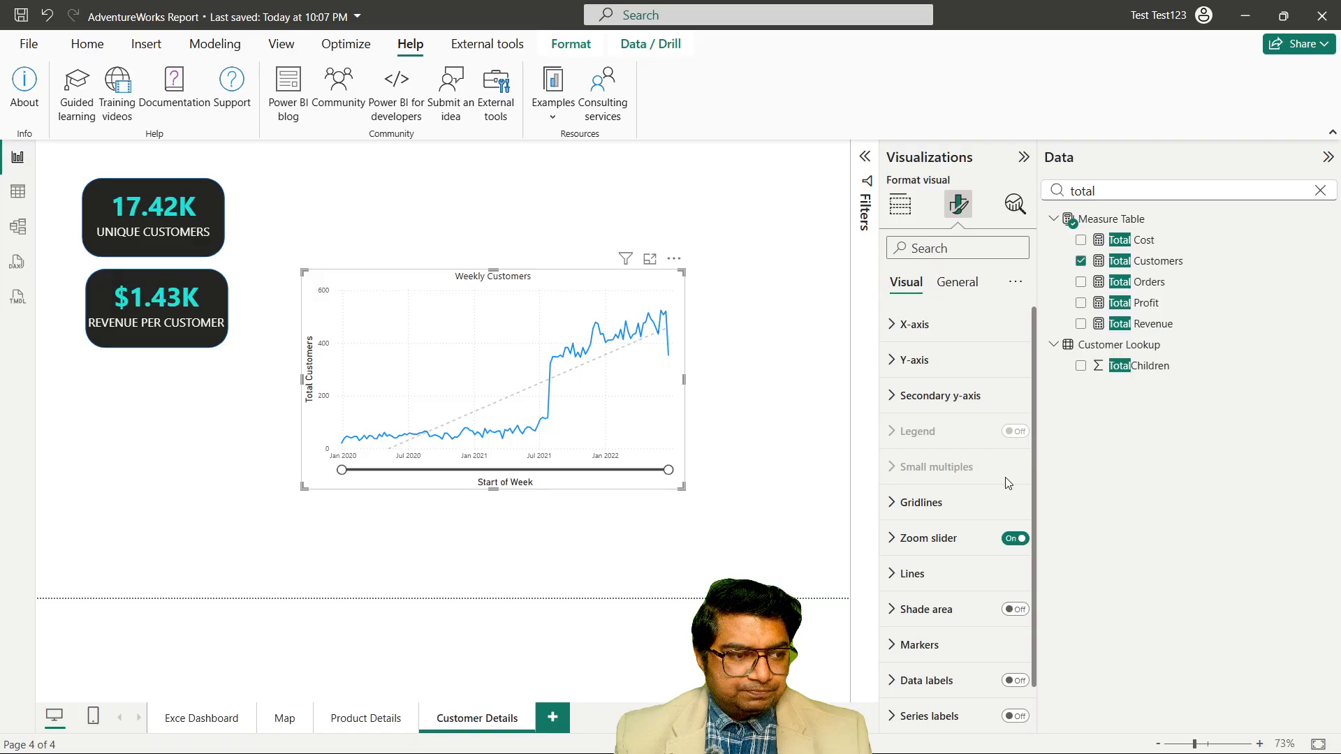
left_click(902, 573)
scroll(903, 574, "down", 3)
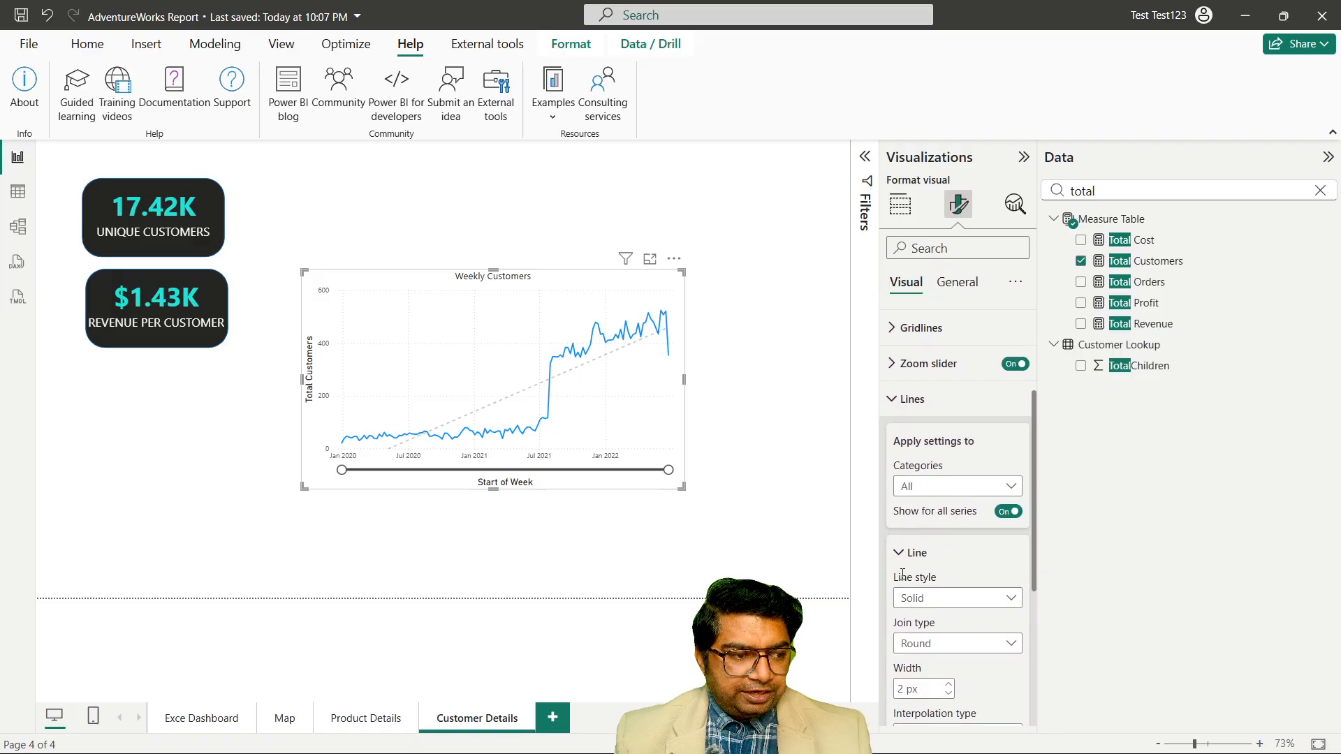
scroll(903, 574, "down", 3)
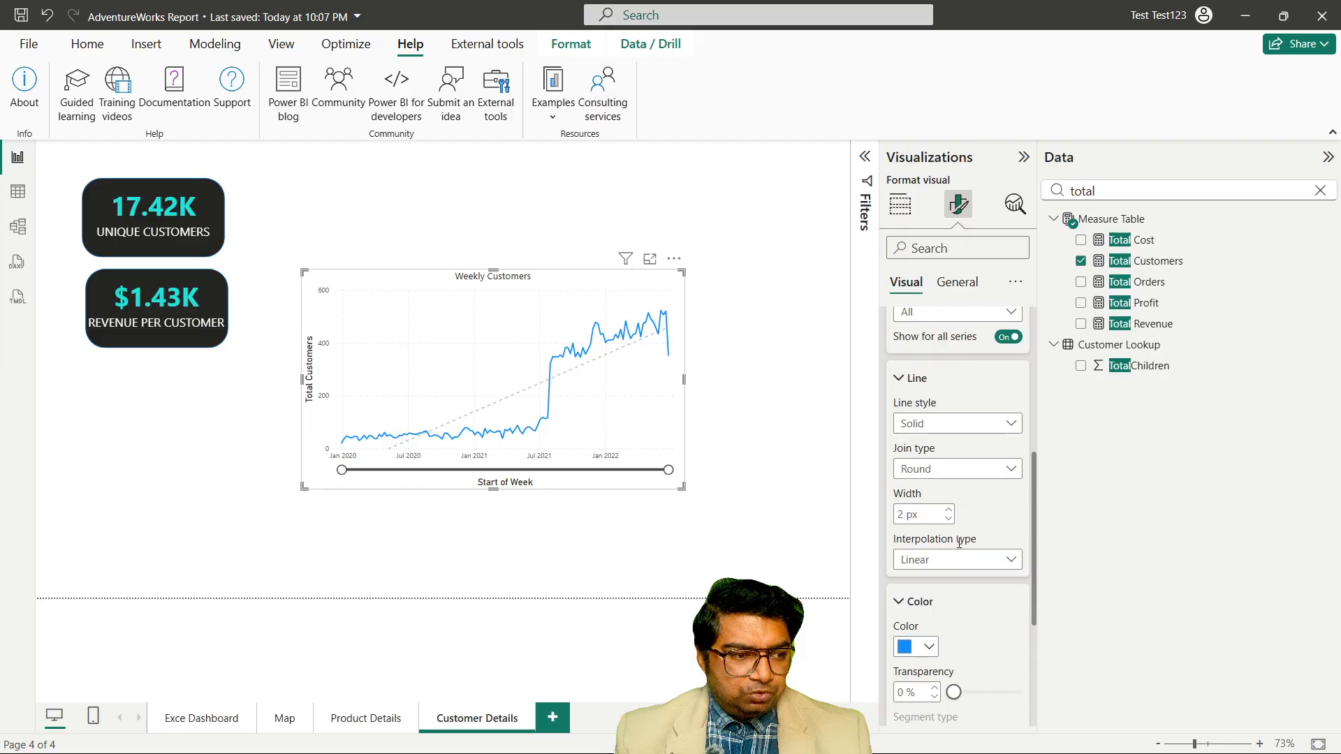
scroll(959, 543, "down", 3)
left_click(929, 472)
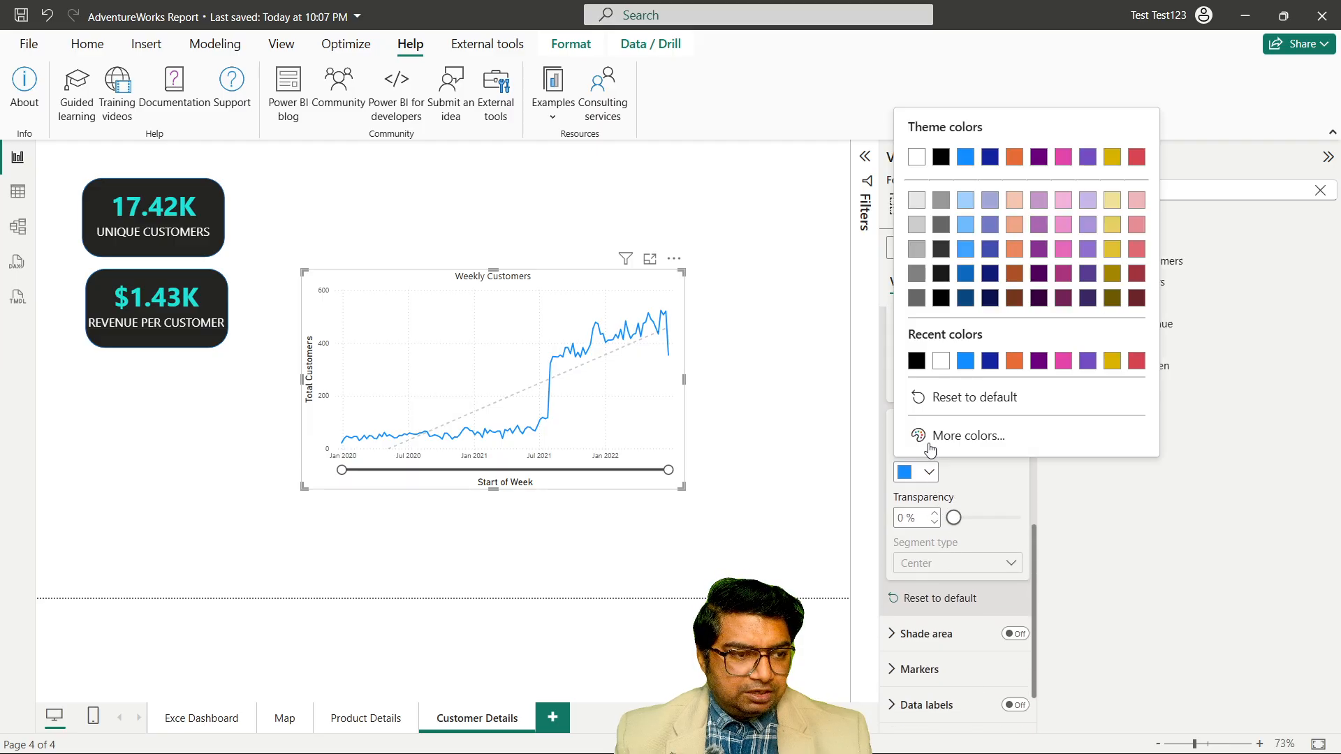
left_click(916, 360)
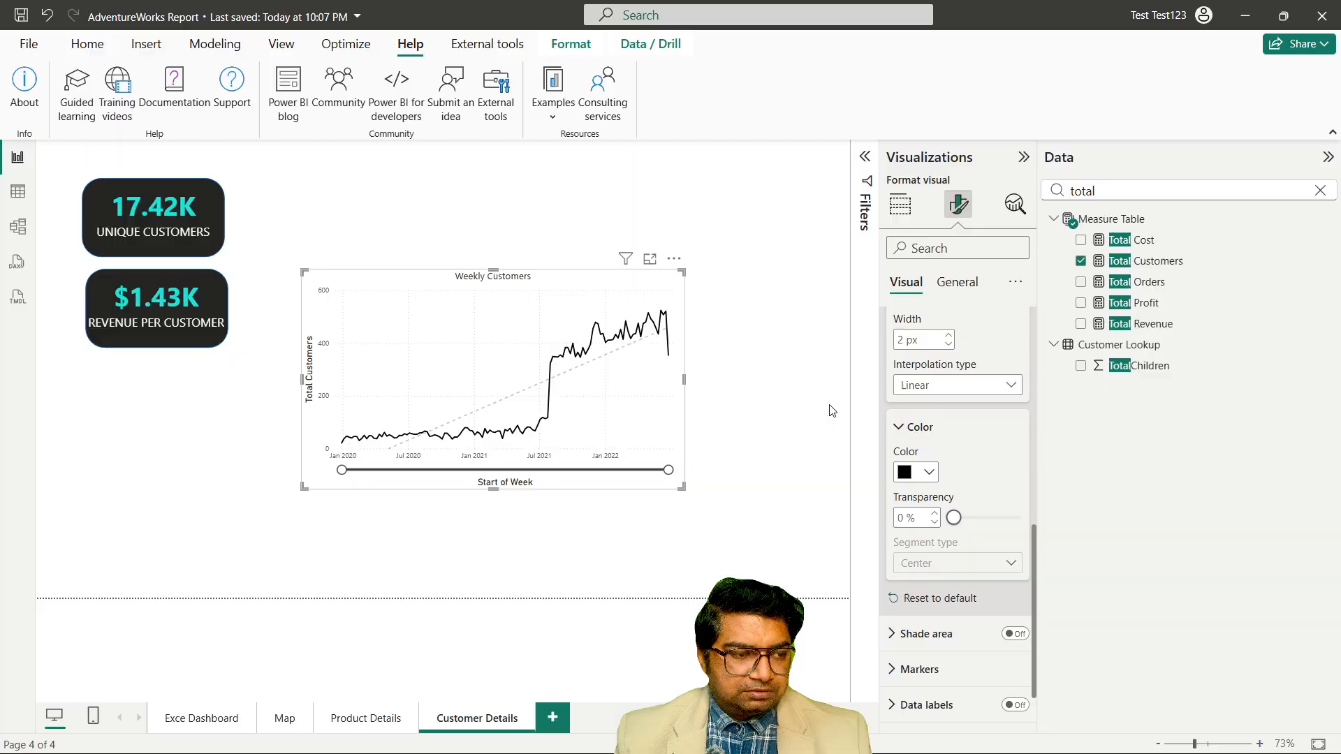
left_click(832, 411)
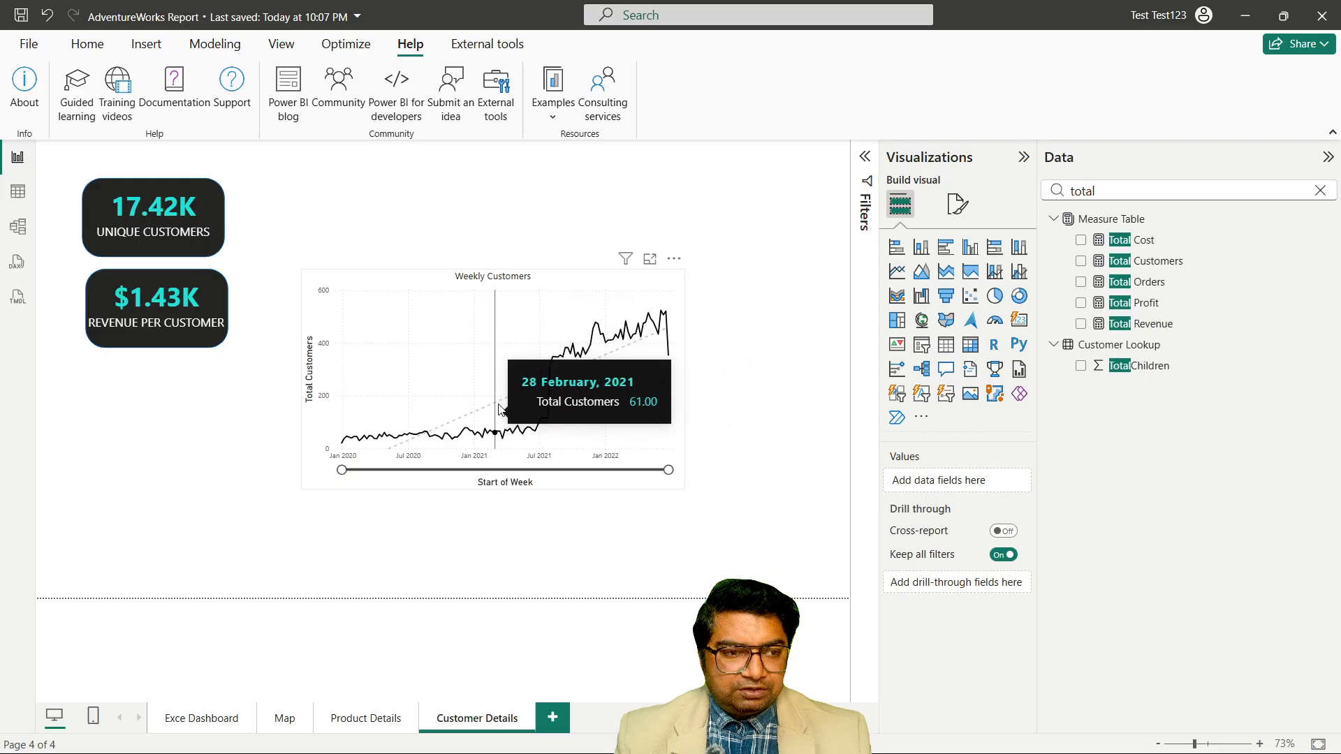
Review the Weekly Customers chart's tooltip settings, including text and background colors, and compare them with the assignment's objectives.
left_click(956, 214)
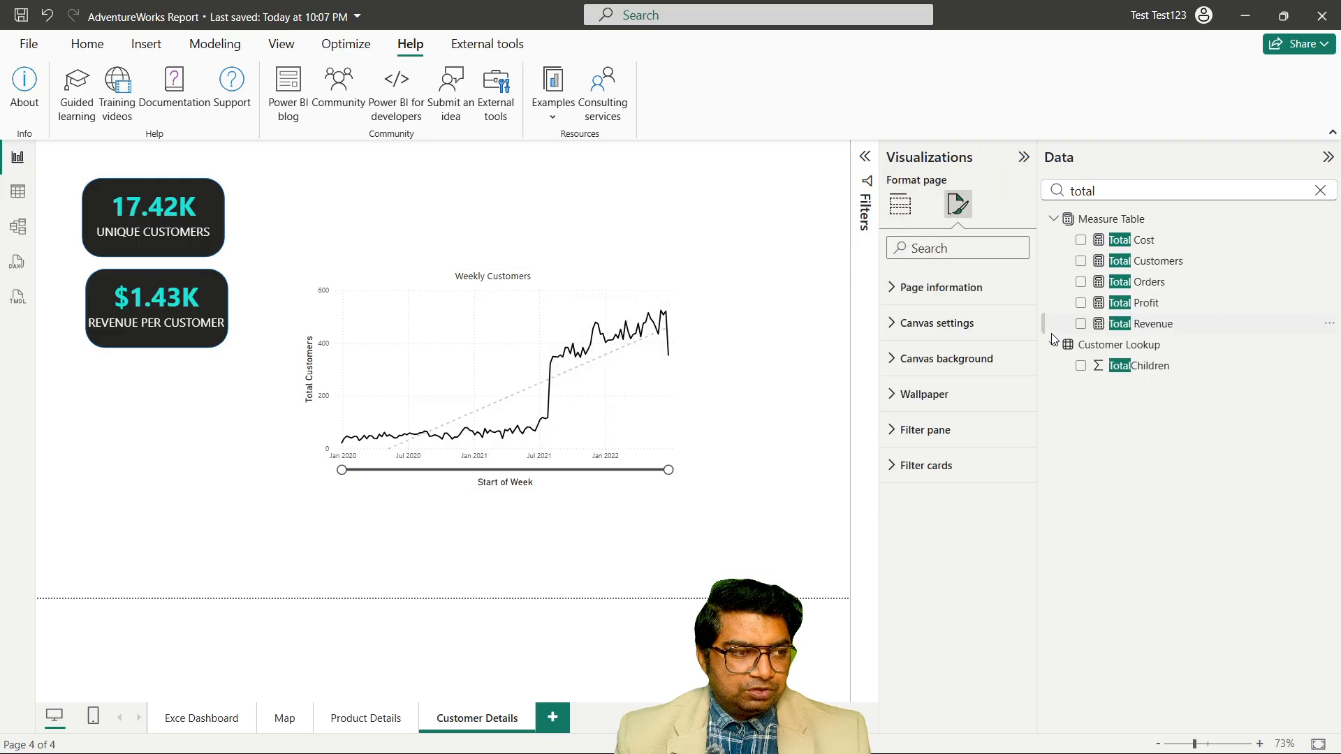
left_click(637, 395)
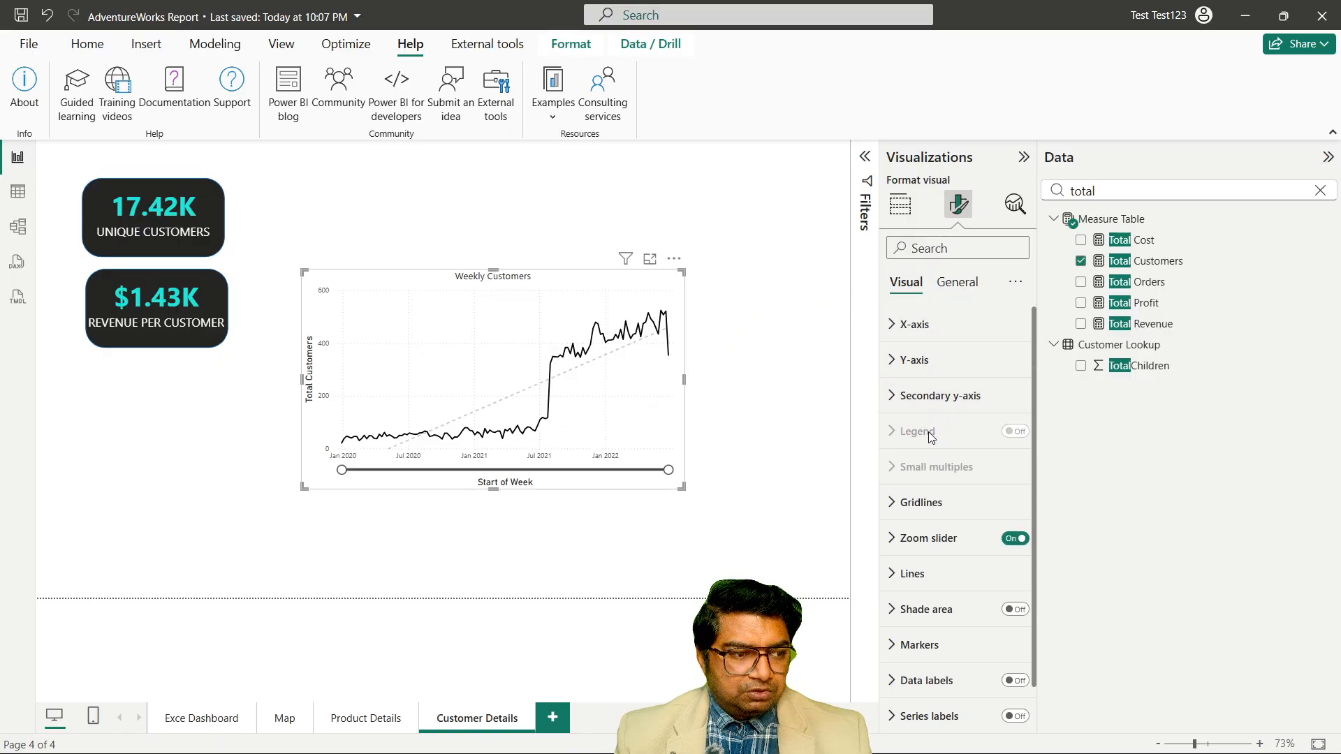
scroll(929, 432, "down", 1)
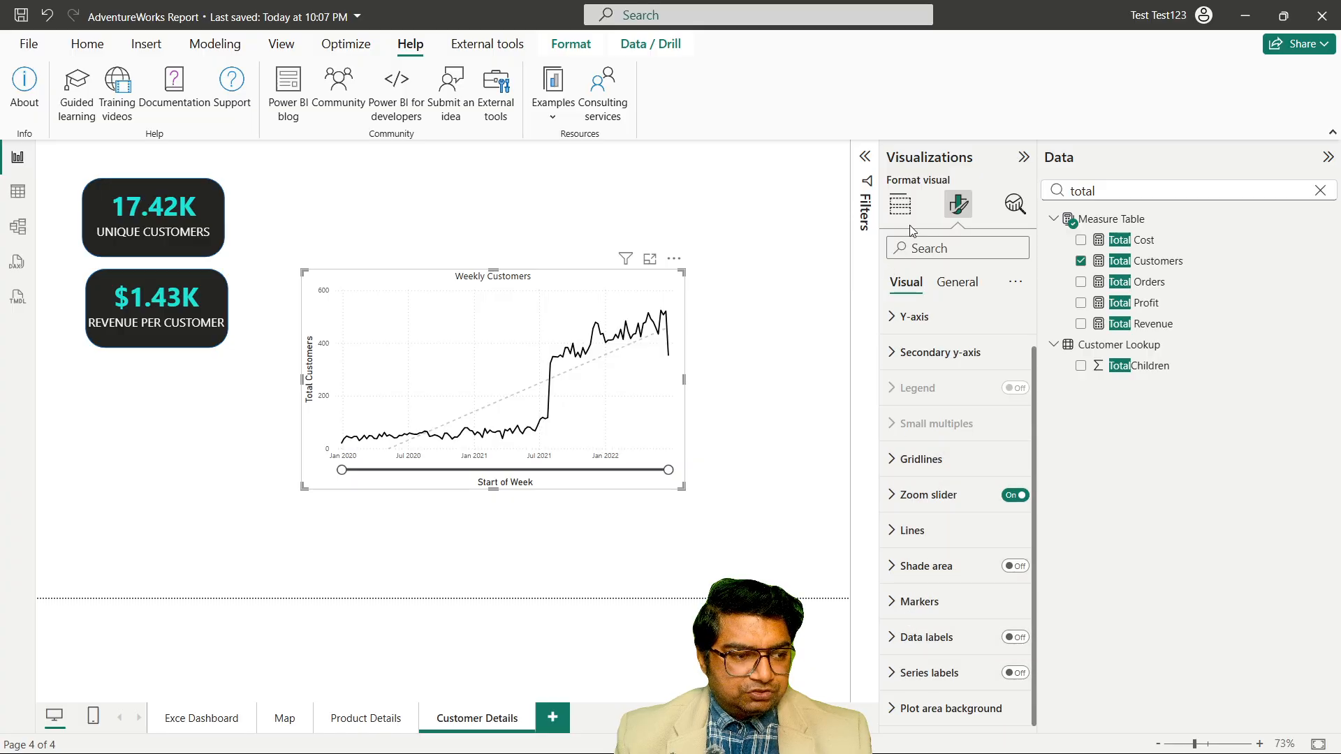
left_click(943, 289)
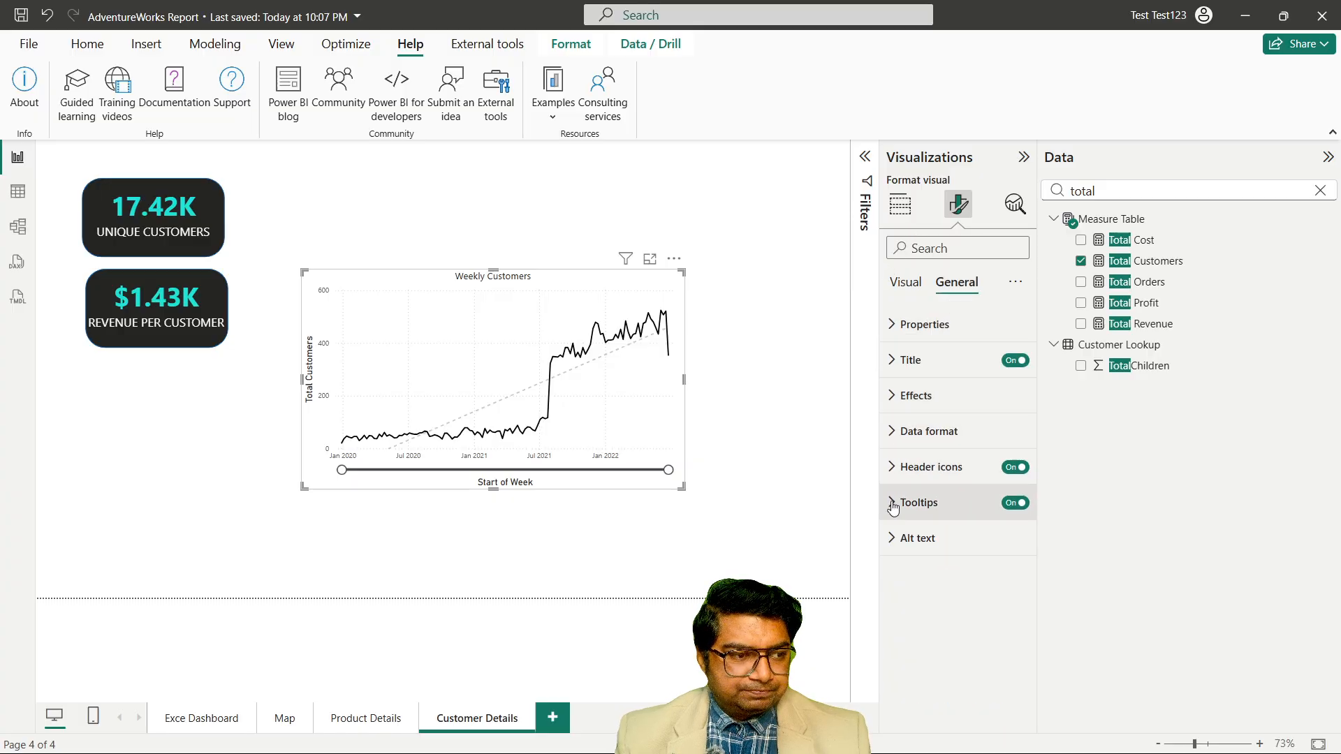
left_click(915, 502)
scroll(908, 517, "down", 3)
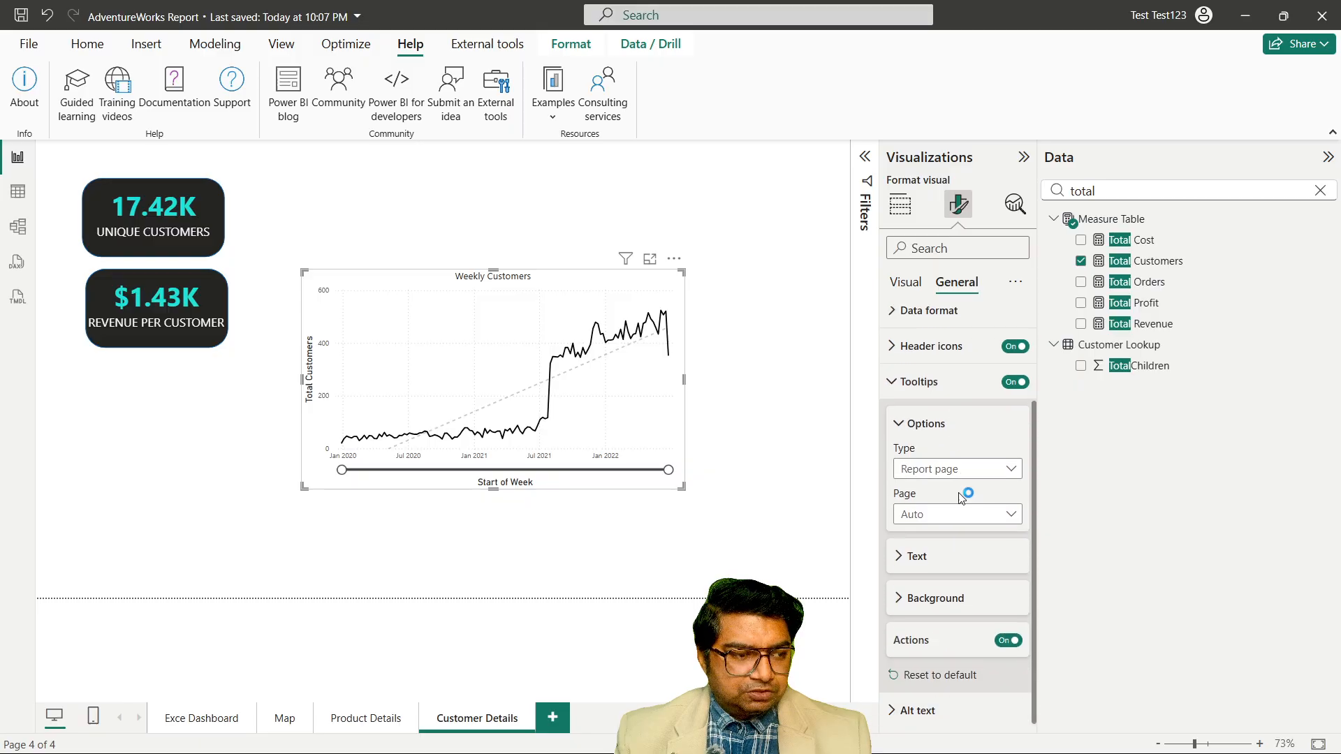
left_click(903, 559)
scroll(920, 547, "down", 4)
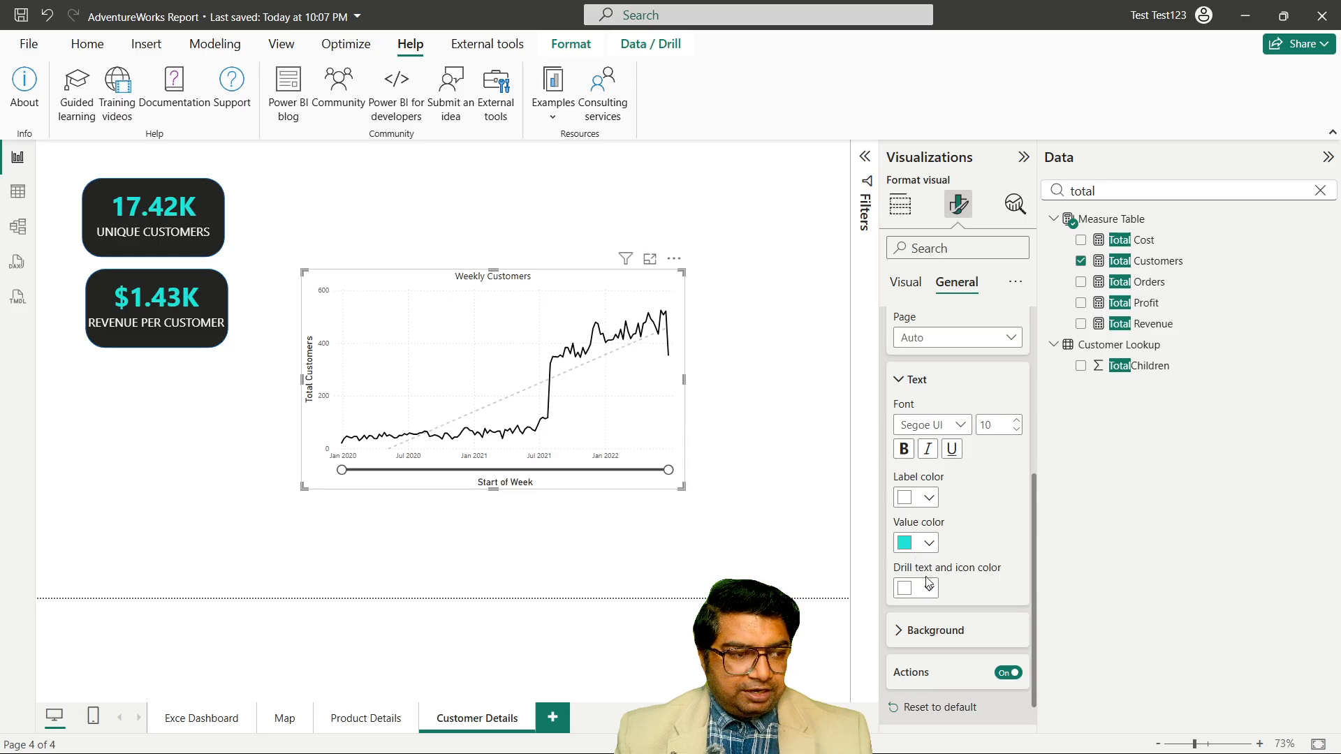
scroll(926, 585, "down", 1)
left_click(908, 596)
scroll(910, 587, "down", 2)
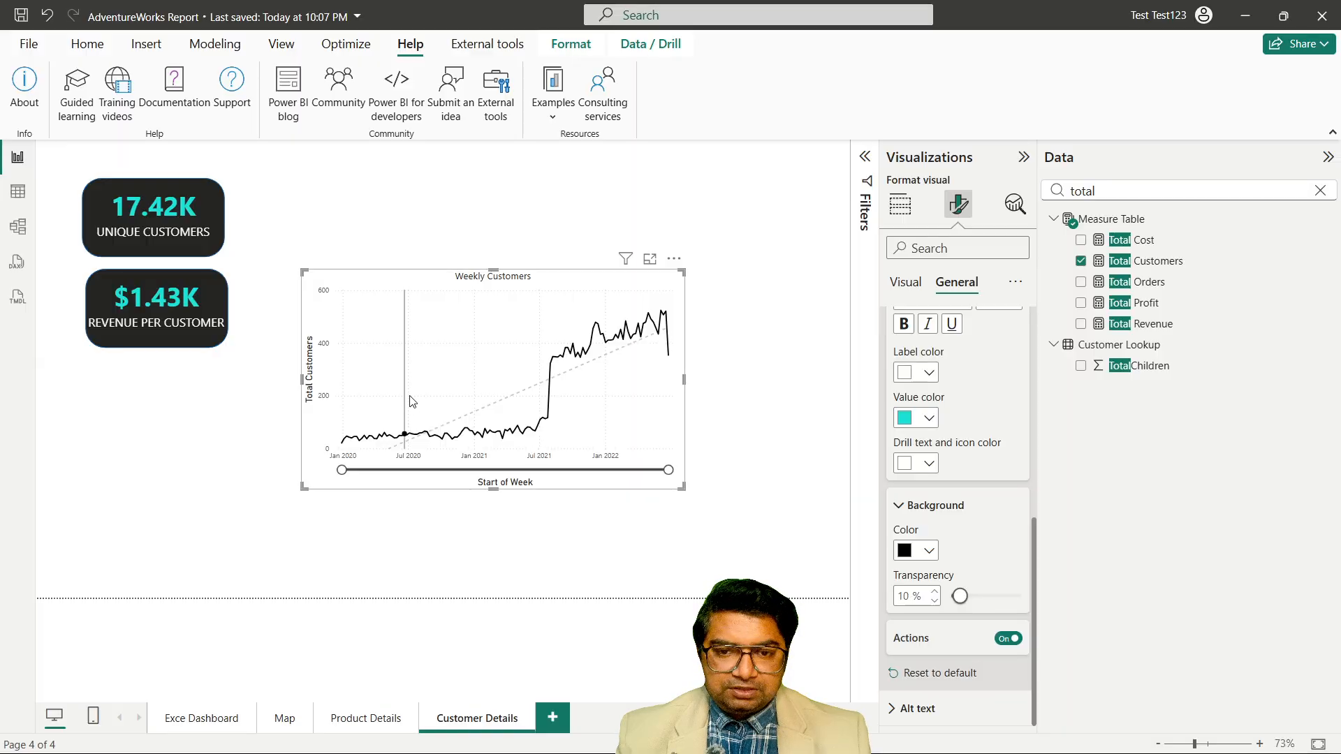
mouse_move(548, 418)
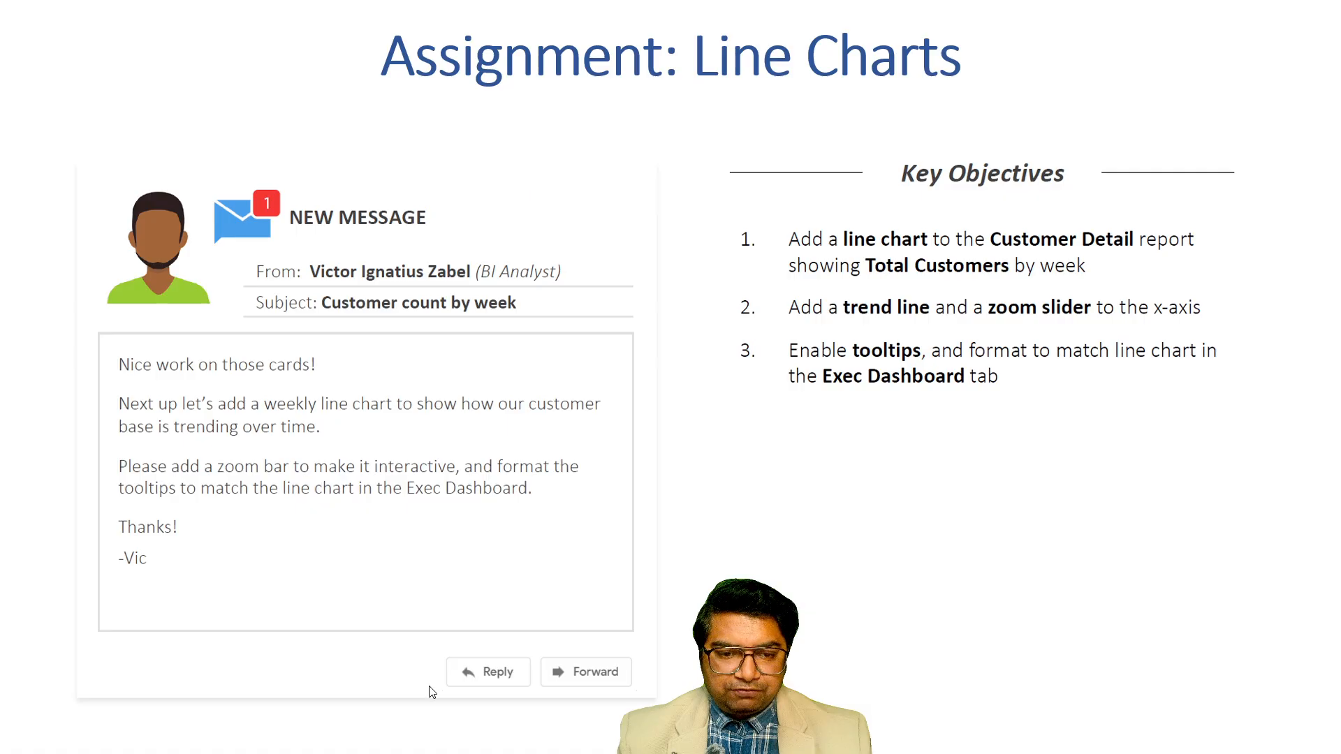
left_click(435, 695)
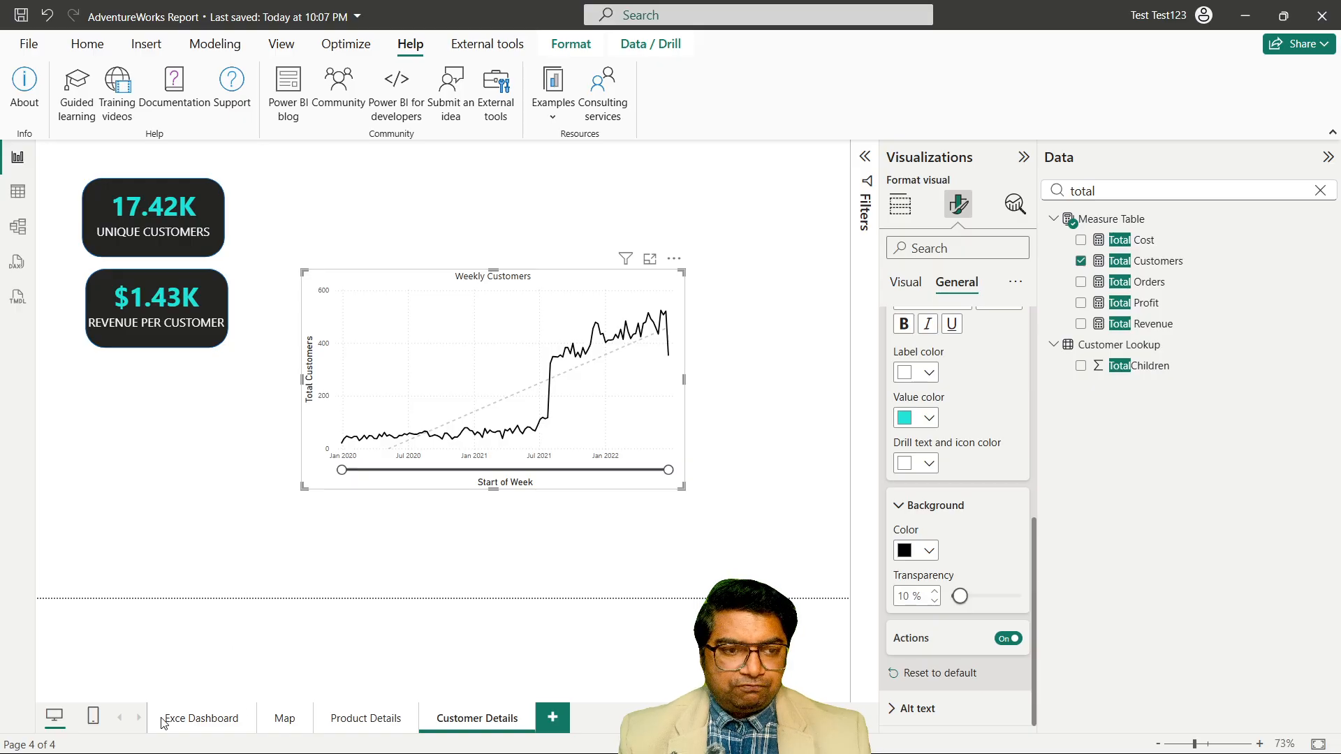
Insert a KPI visual on the Exce Dashboard page and narrow it so it sits clear of the weekly revenue chart.
left_click(201, 724)
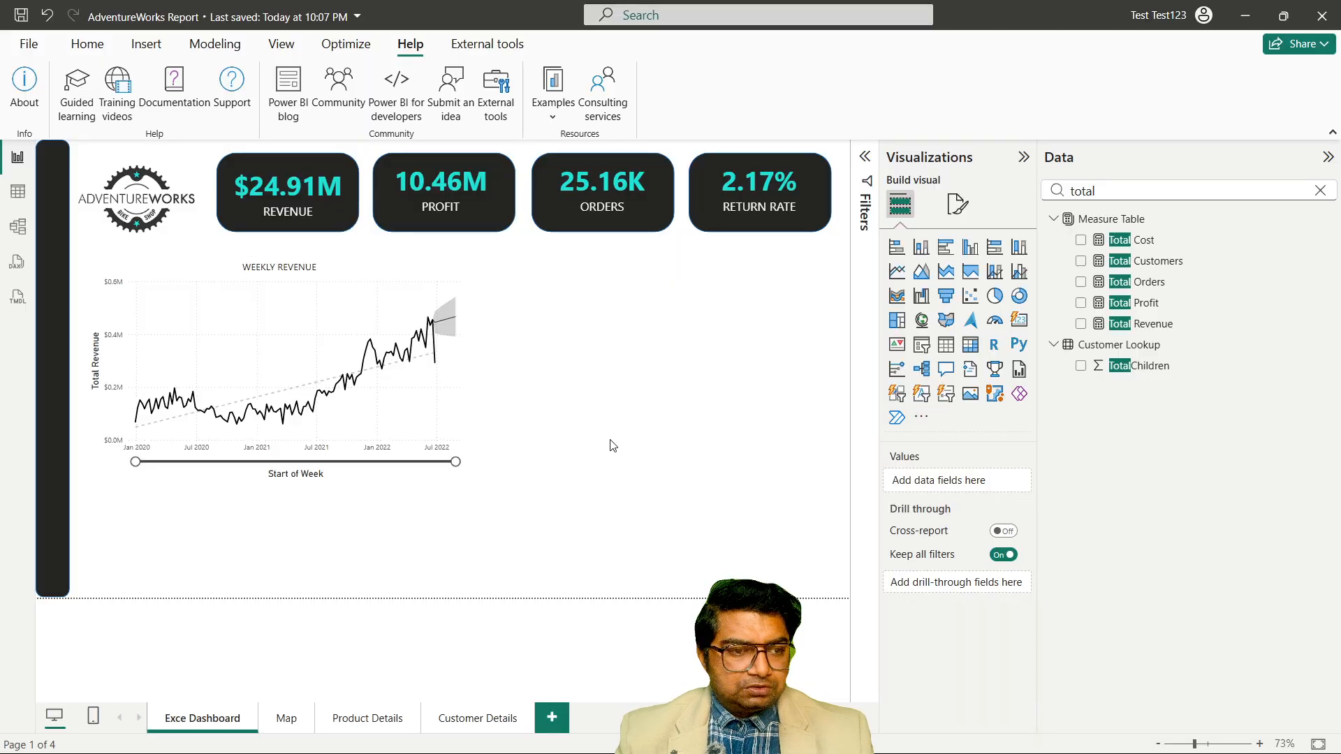
left_click(897, 344)
left_click_drag(407, 501, 694, 368)
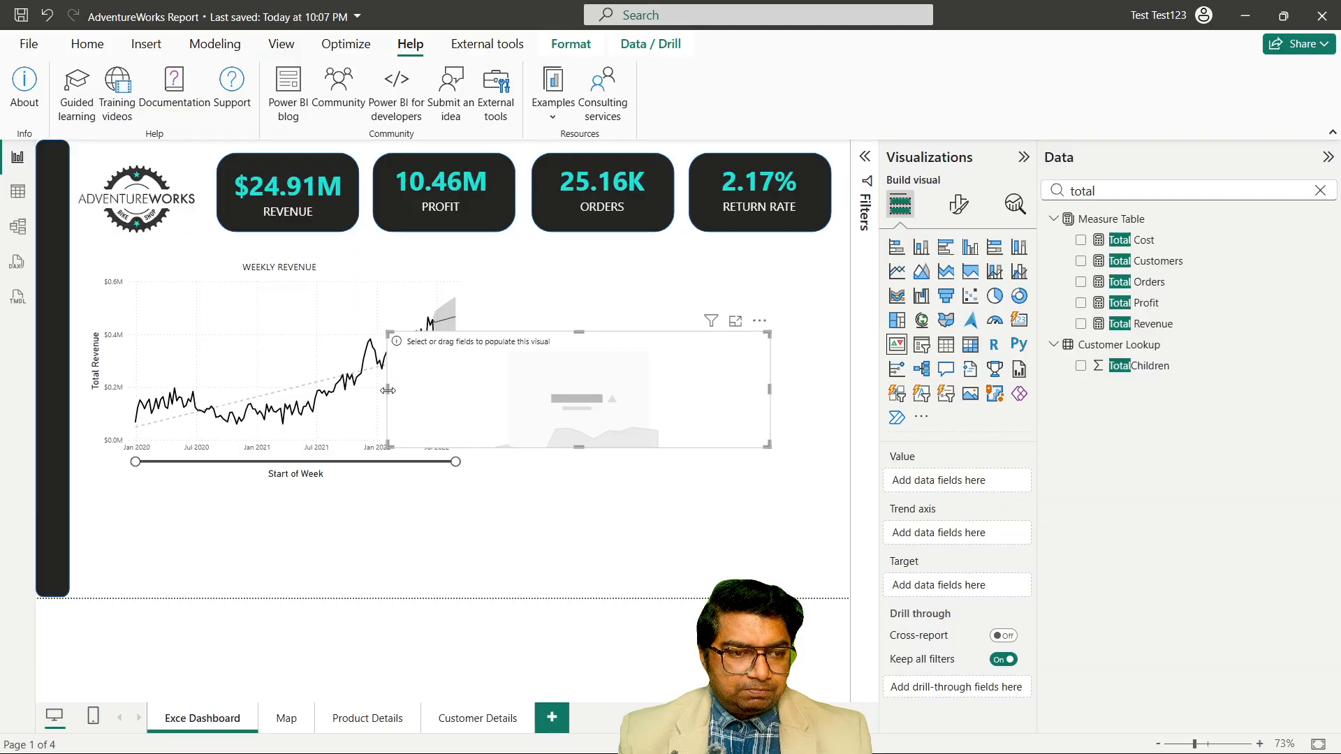
left_click_drag(388, 390, 615, 389)
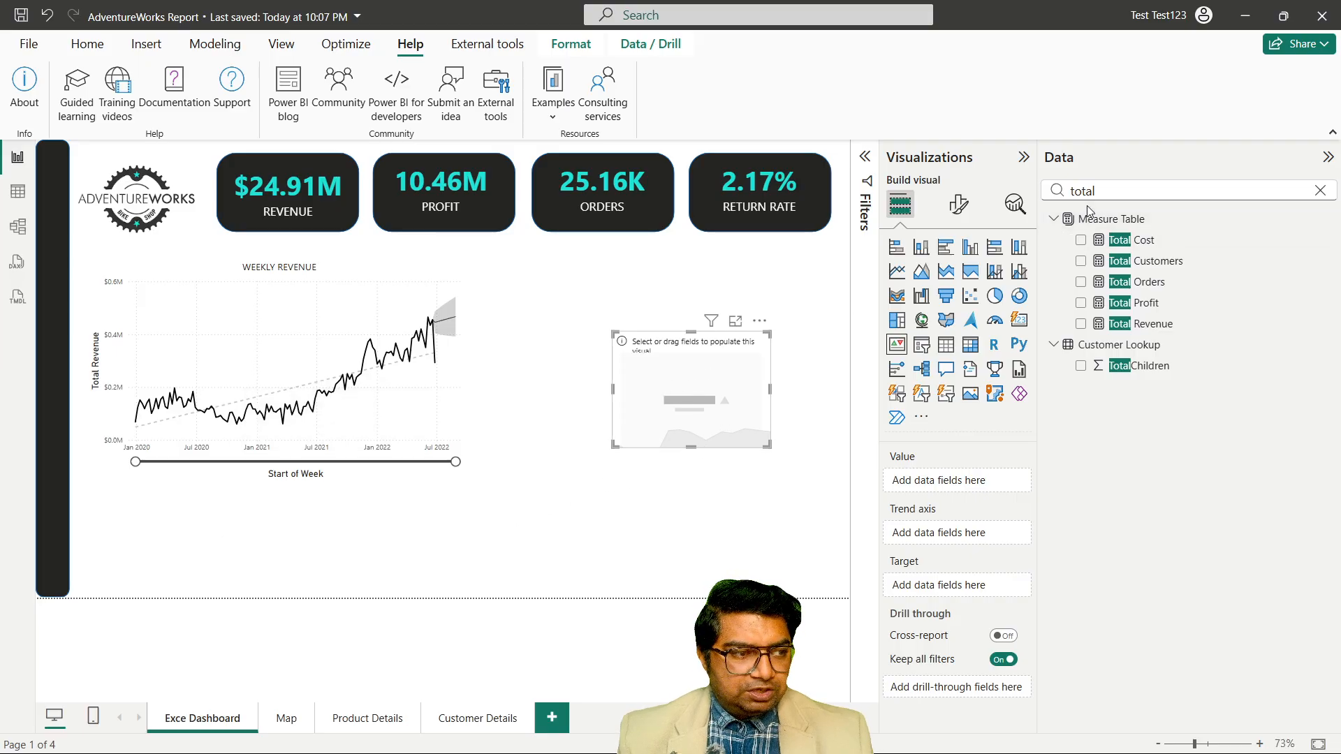
Set the KPI visual's value to Total Revenue and its trend axis to Start of Month from Calendar Lookup.
double_click(1121, 190)
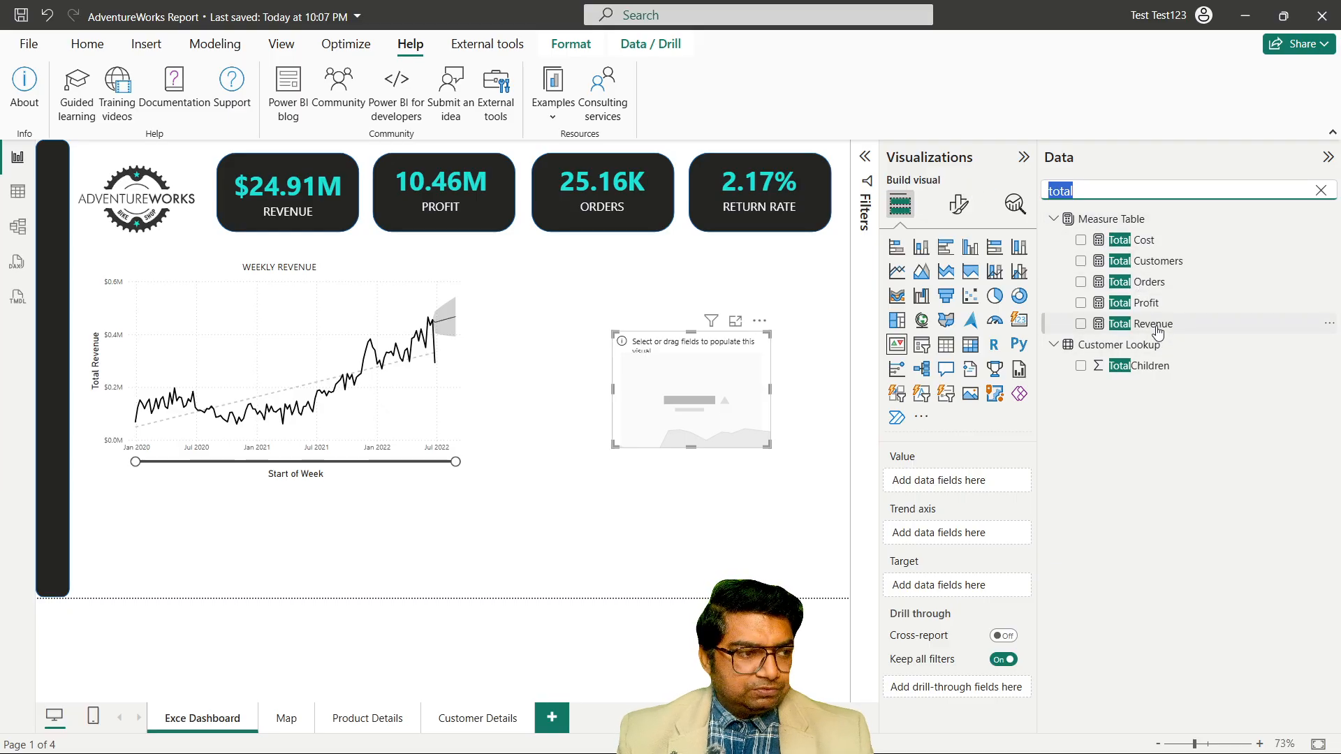
left_click_drag(1157, 332, 967, 484)
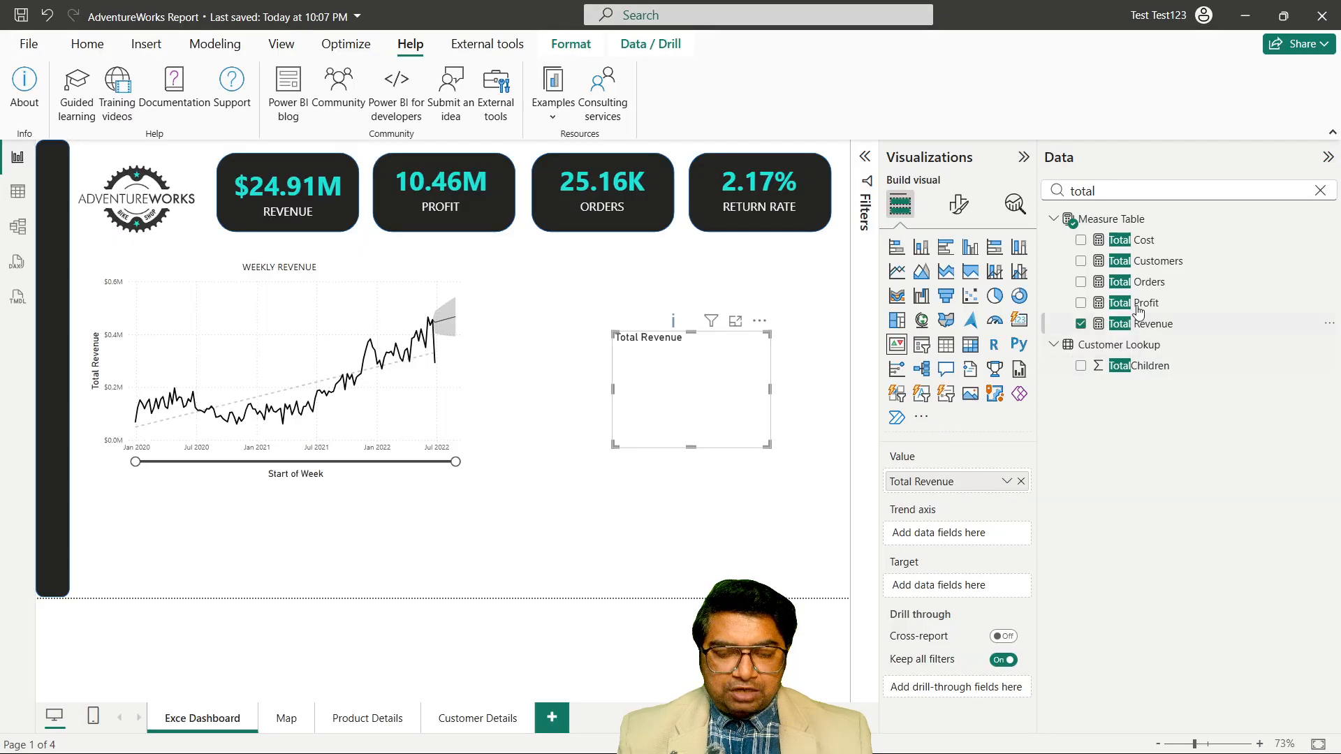
left_click_drag(1113, 192, 879, 180)
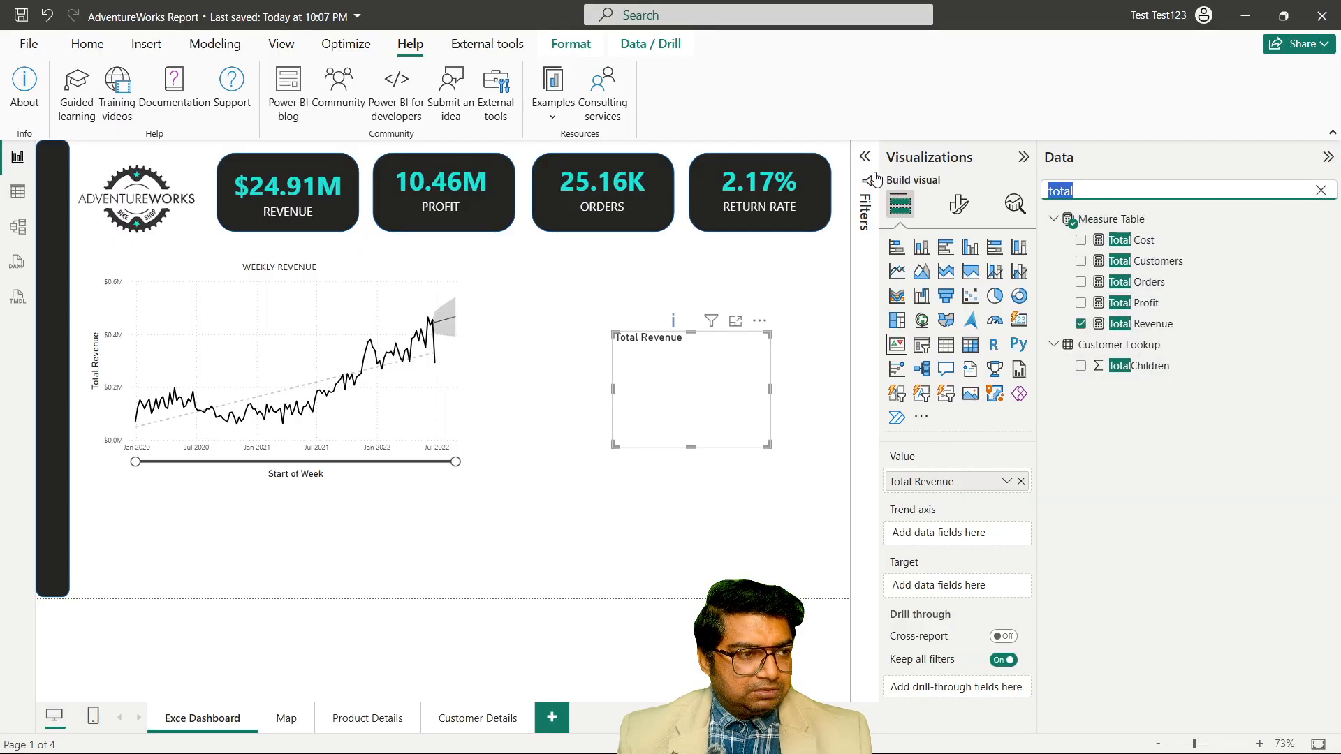
type("s")
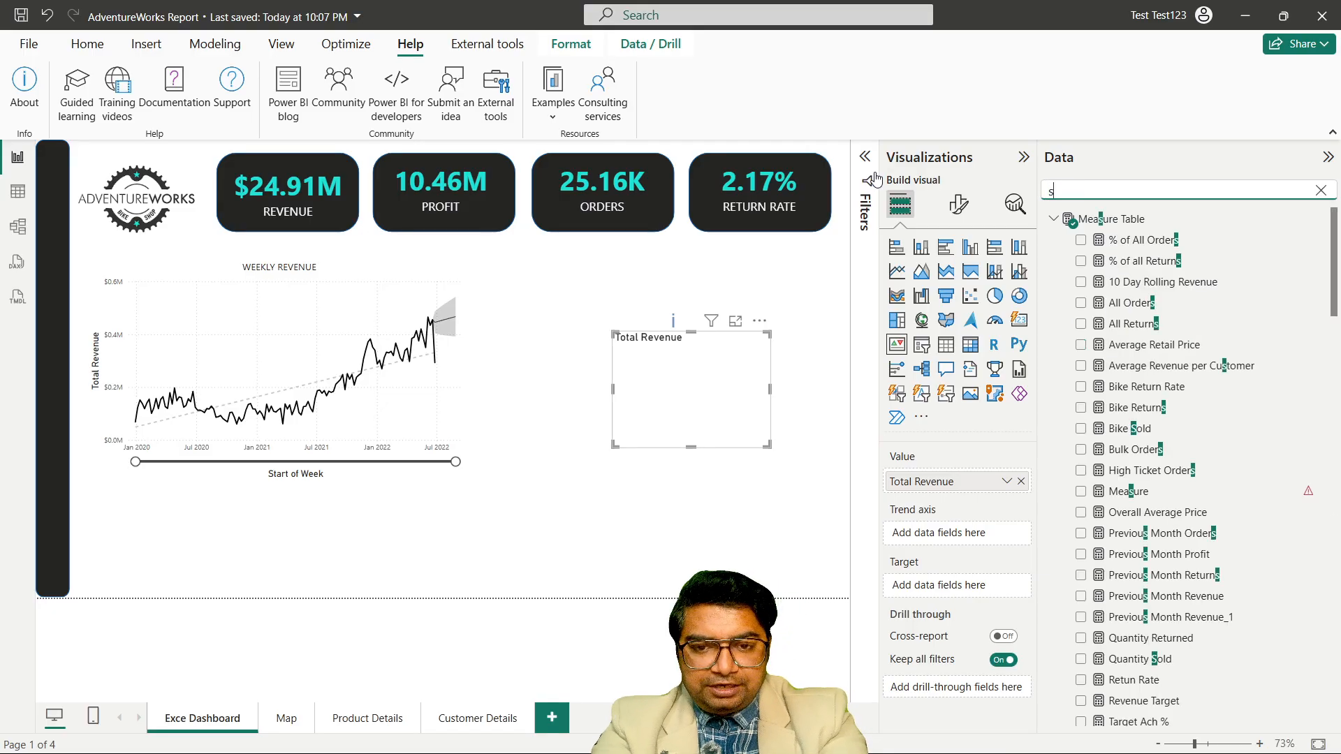
type("tart")
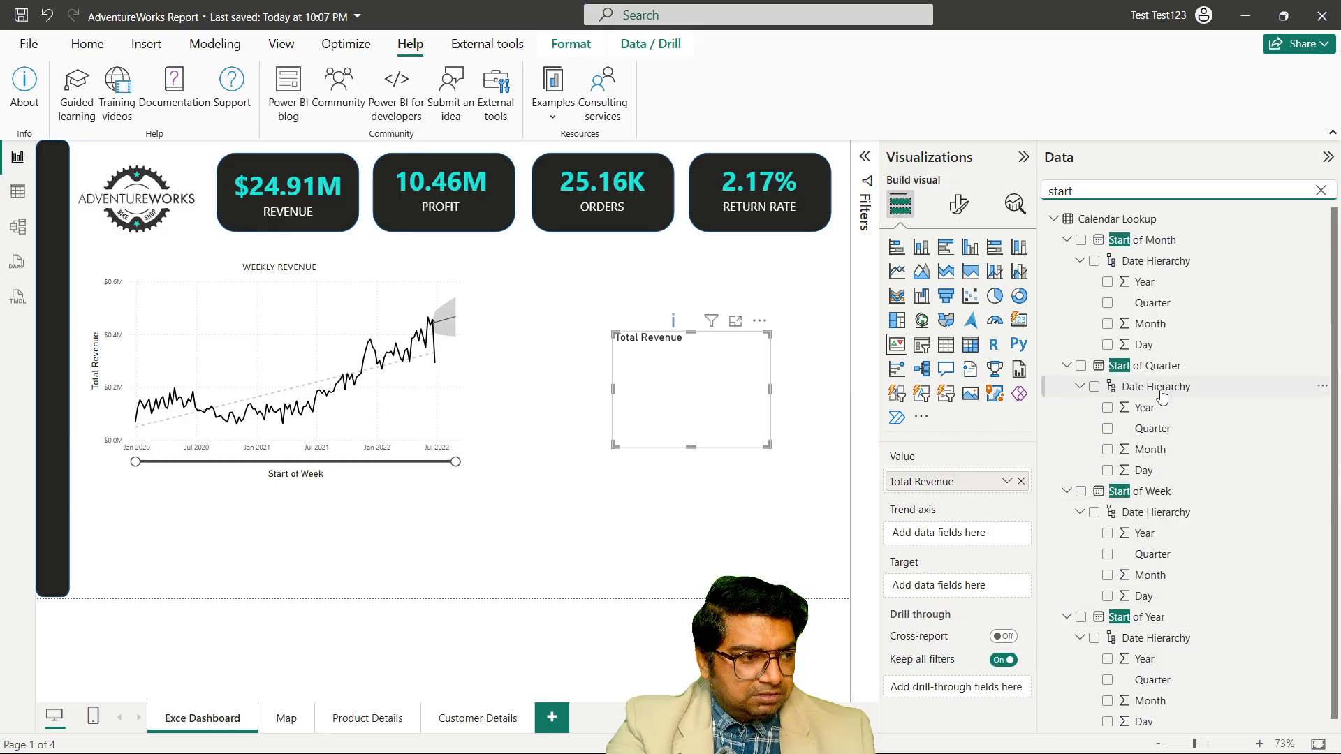
scroll(1161, 397, "down", 1)
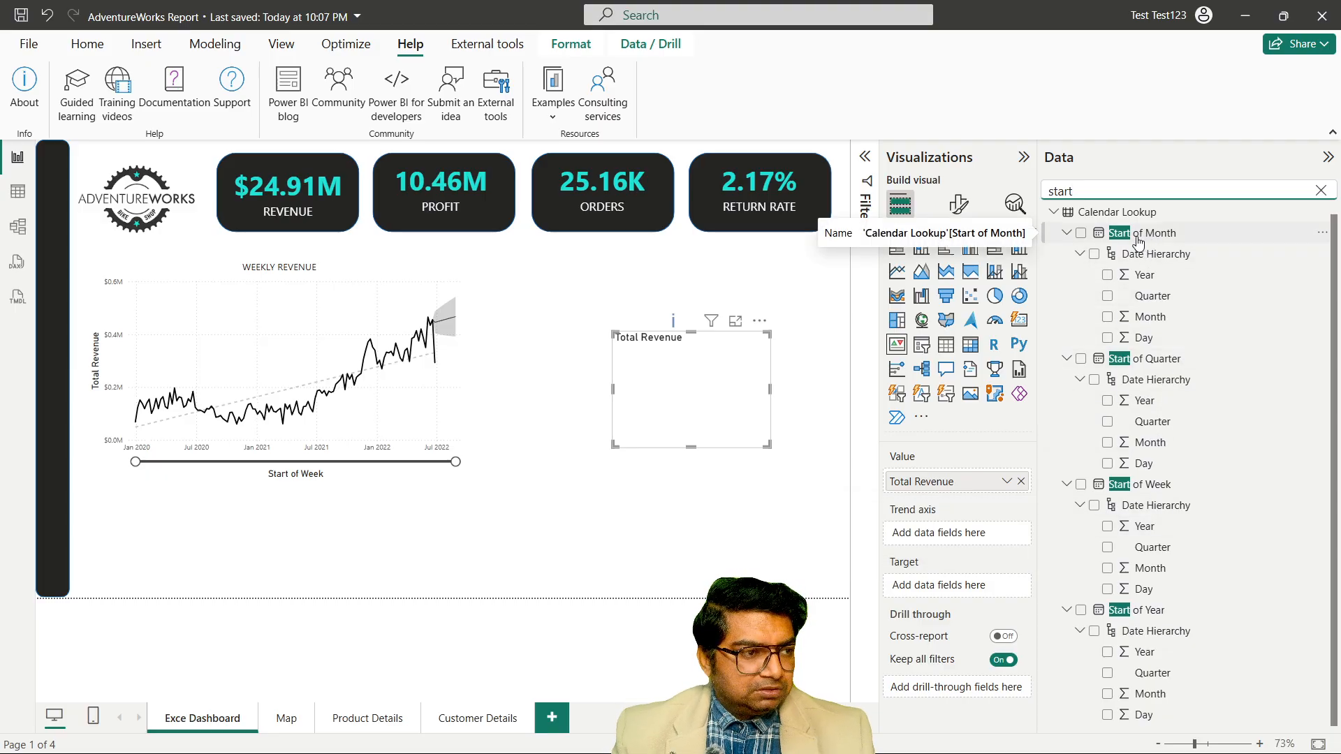
left_click_drag(1138, 241, 967, 538)
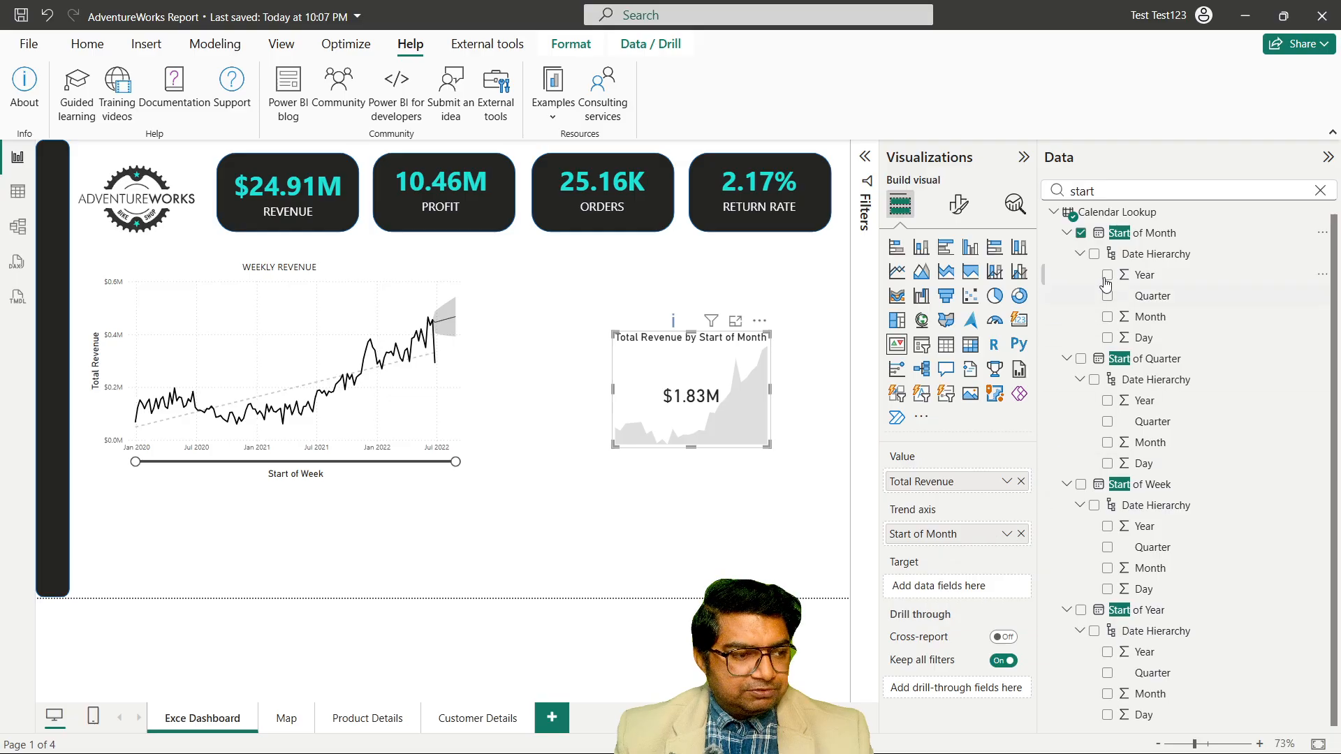
Search the fields for "previ" and set Previous Month Revenue as the KPI visual's target.
double_click(1113, 195)
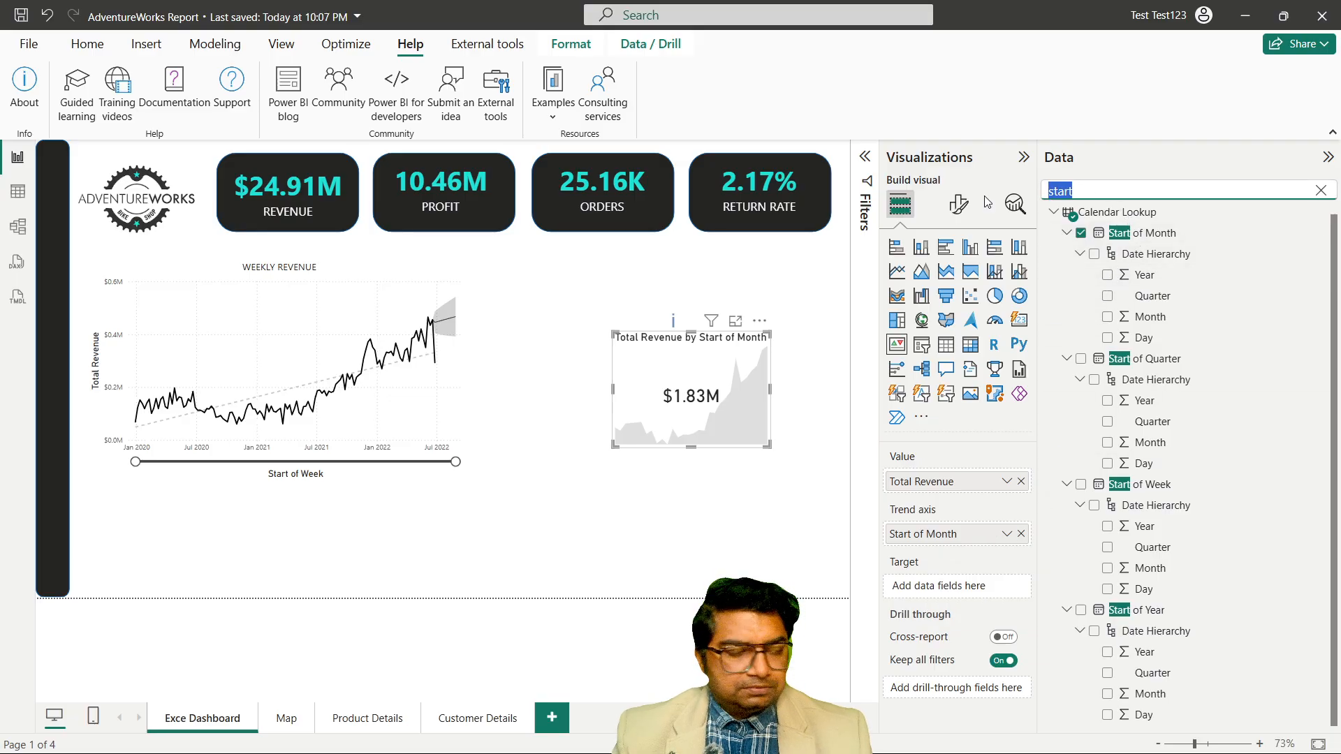
type("prefiou")
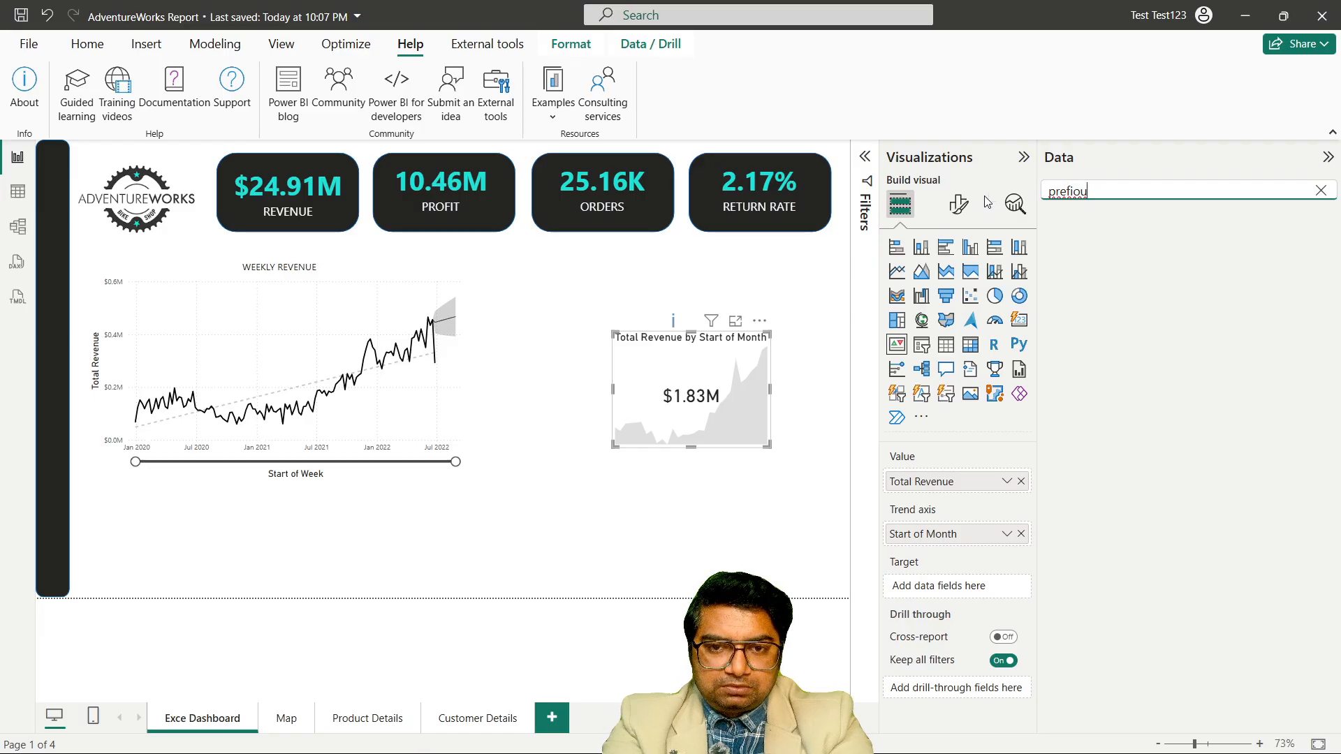
key("BackSpace")
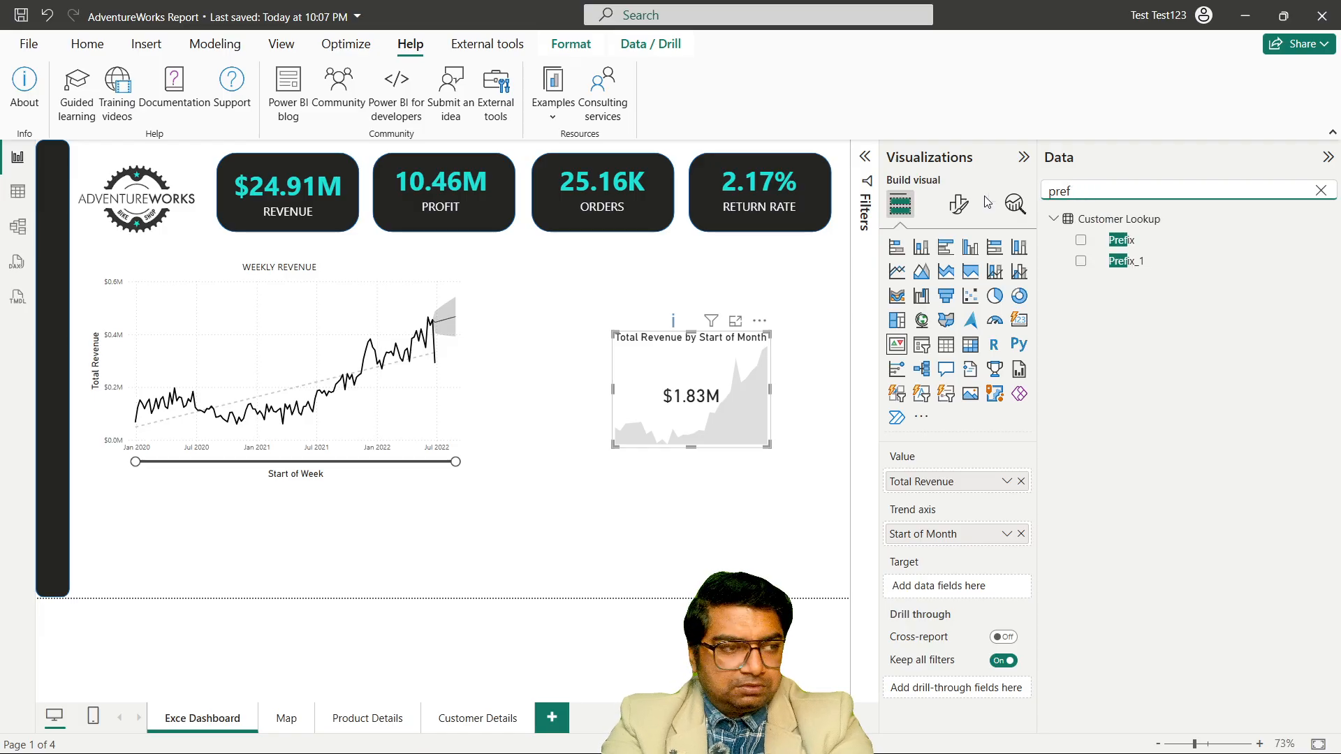
key("BackSpace")
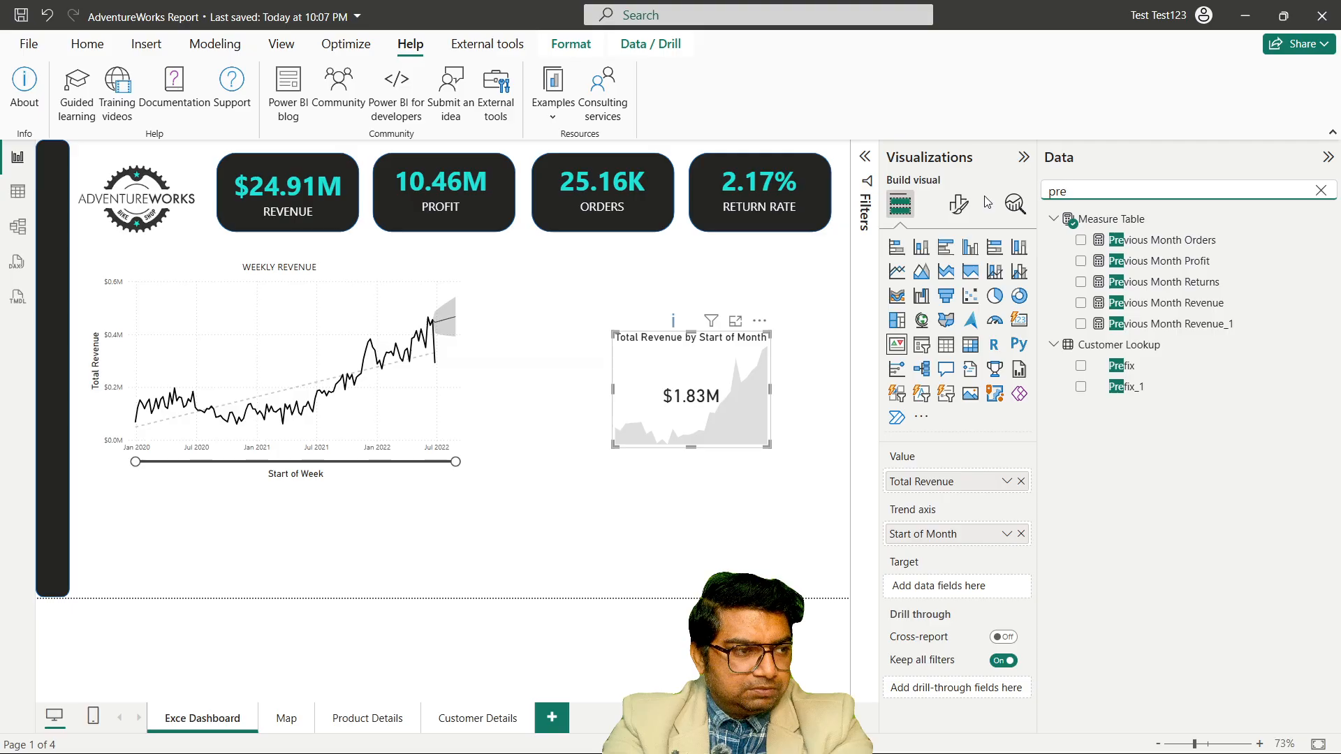
type("vi")
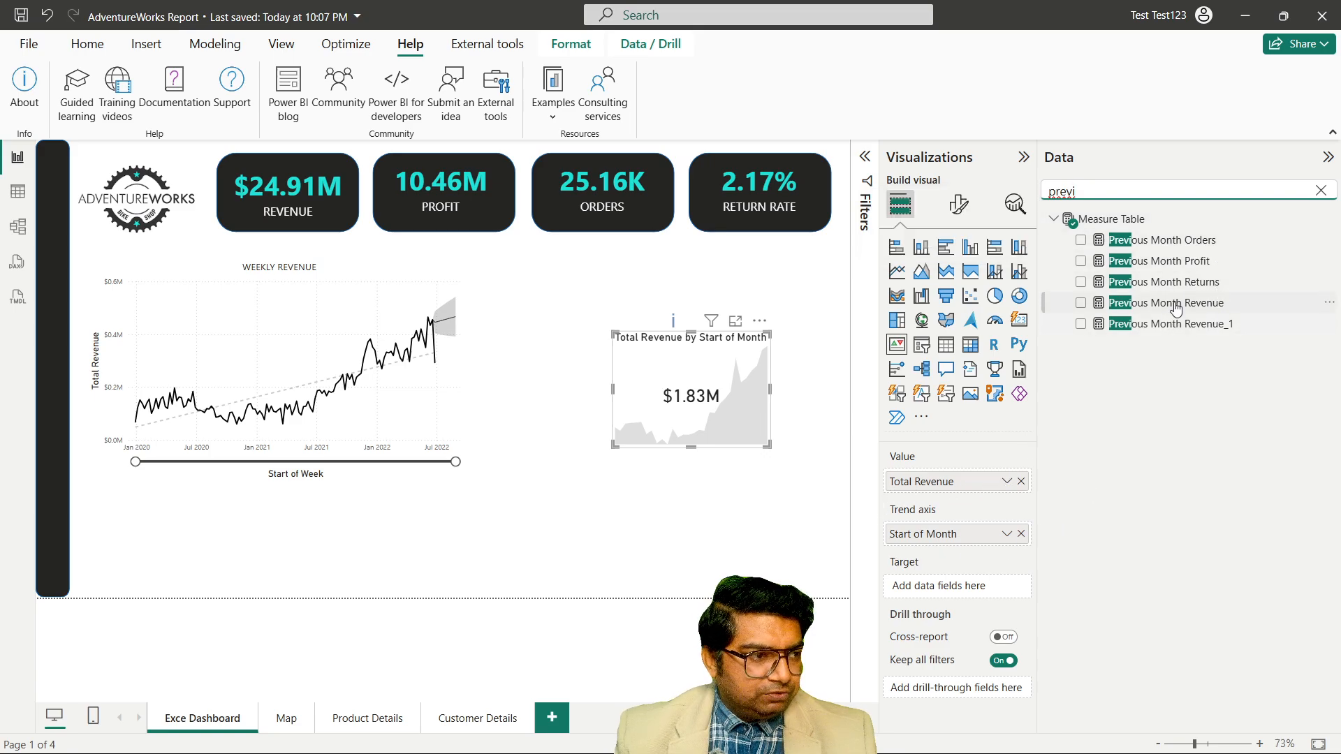
left_click_drag(1173, 305, 936, 584)
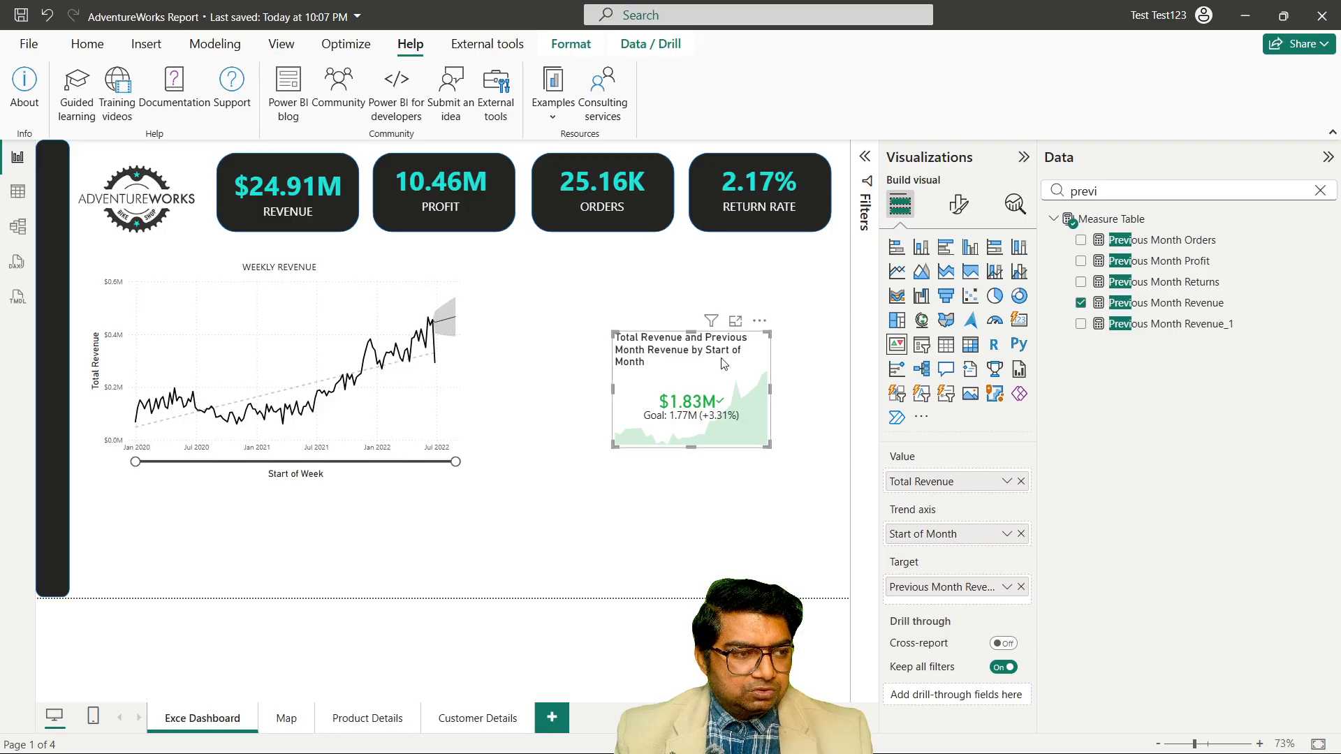
Change the KPI visual's title text to "Monthly Revenue".
left_click(952, 215)
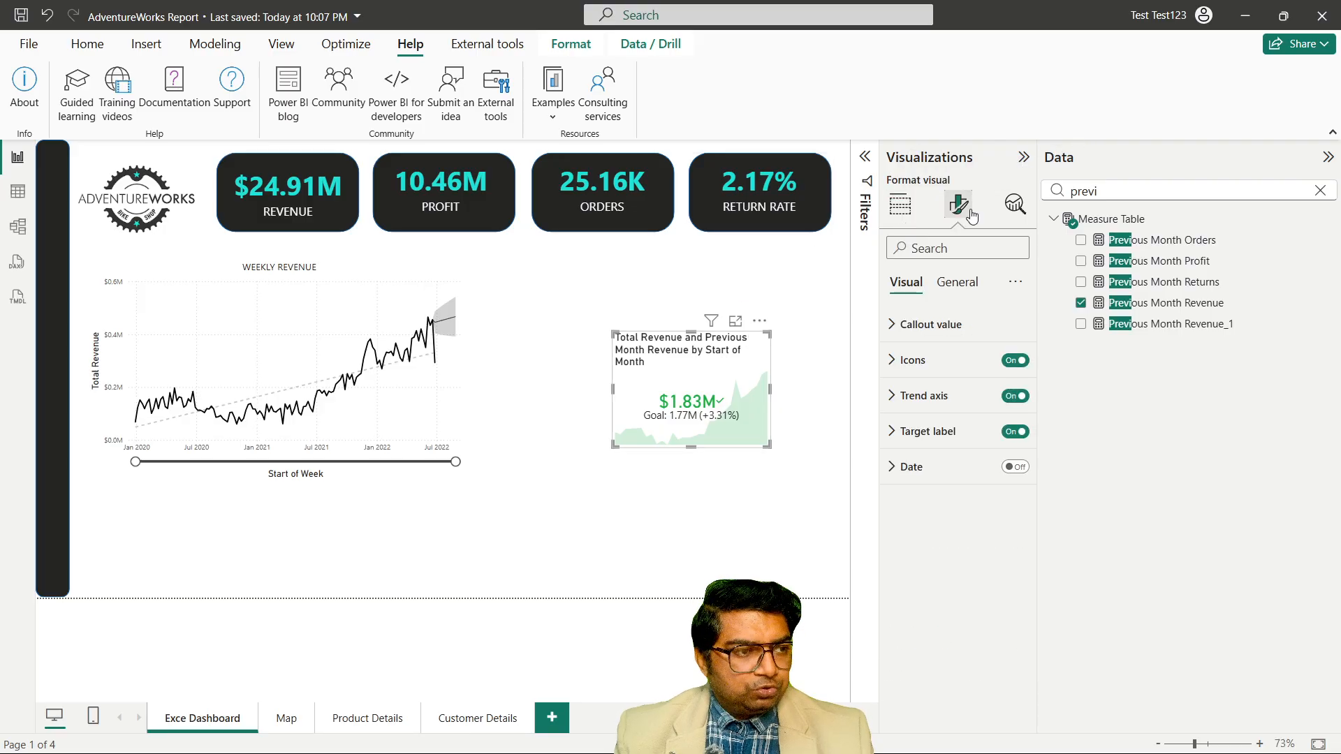
left_click(953, 293)
left_click(908, 360)
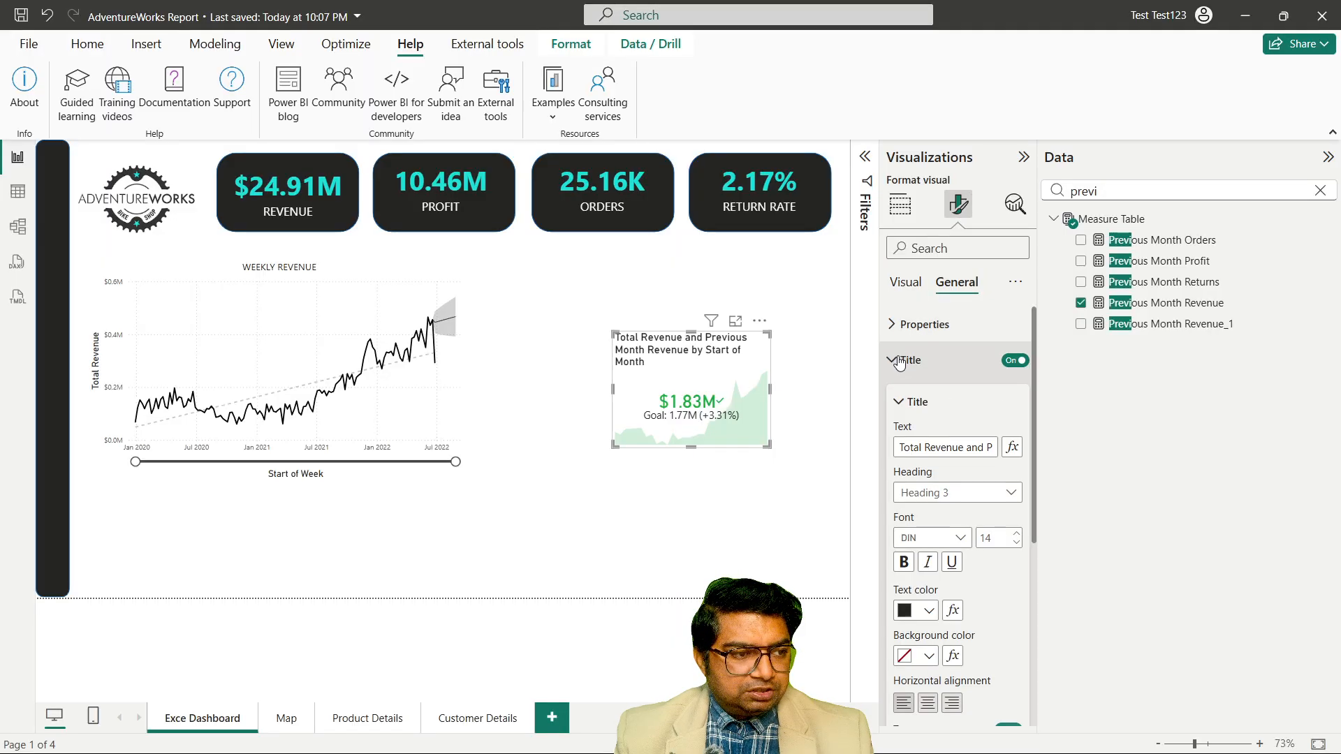
double_click(922, 447)
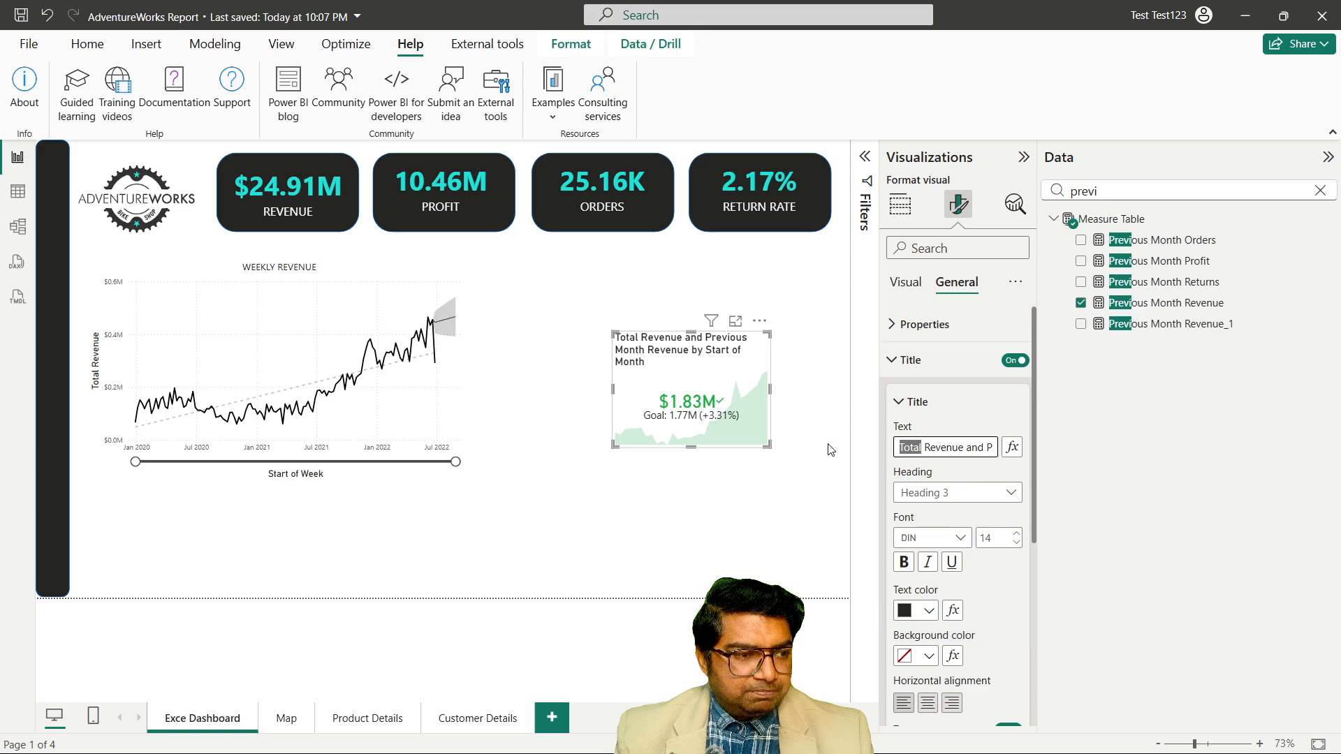
type("Monthly")
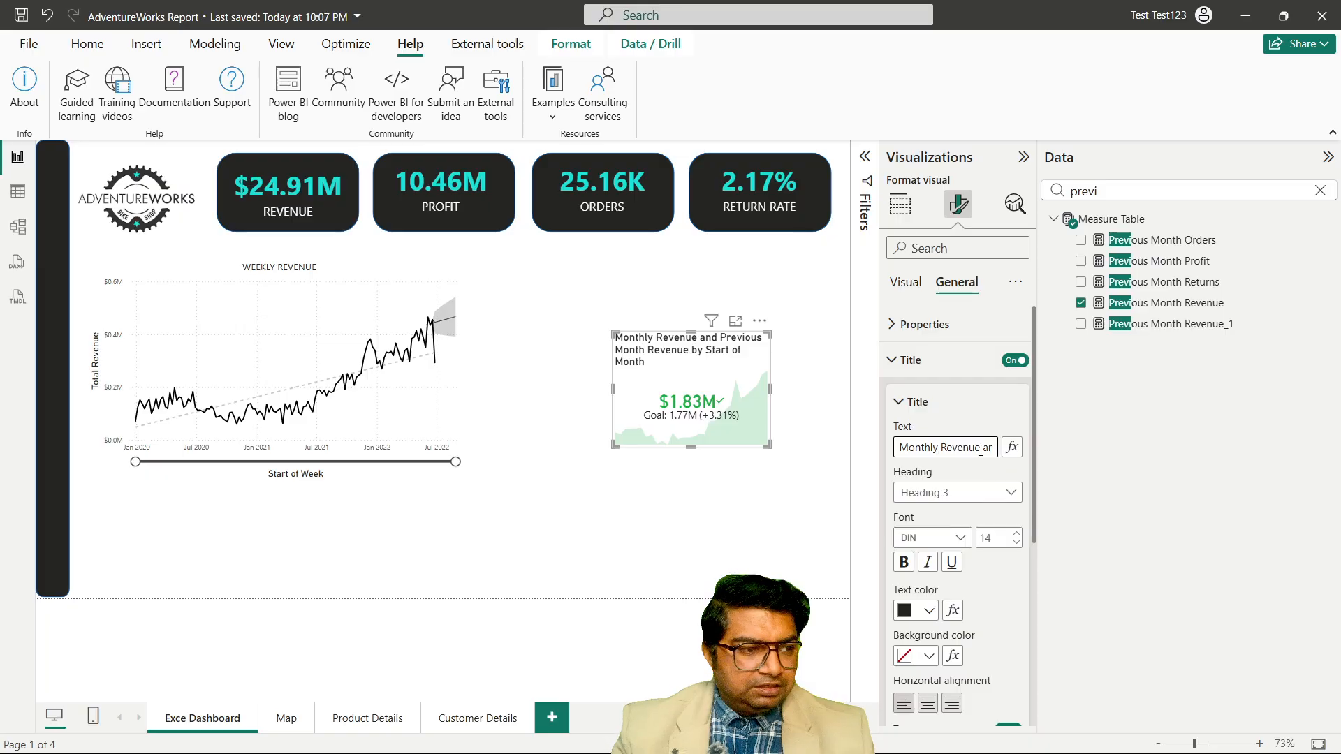
left_click_drag(987, 447, 1292, 465)
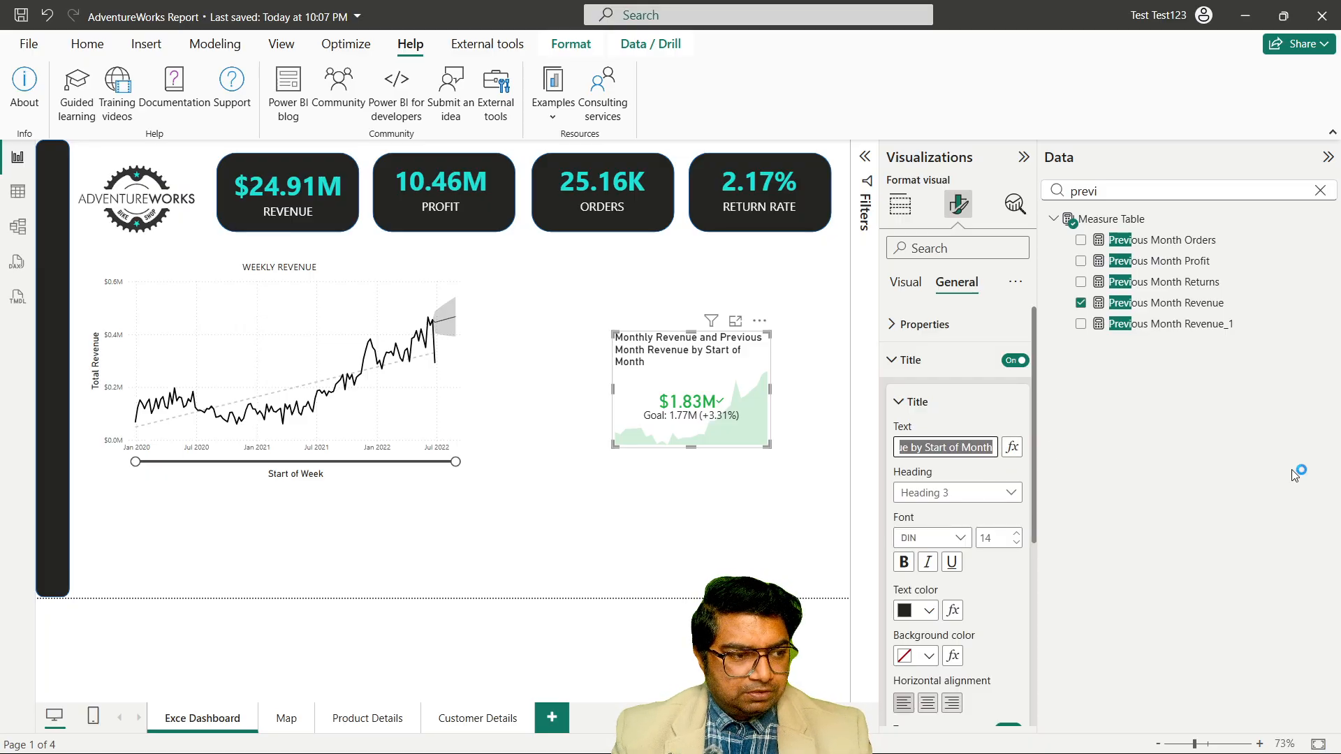
key("BackSpace")
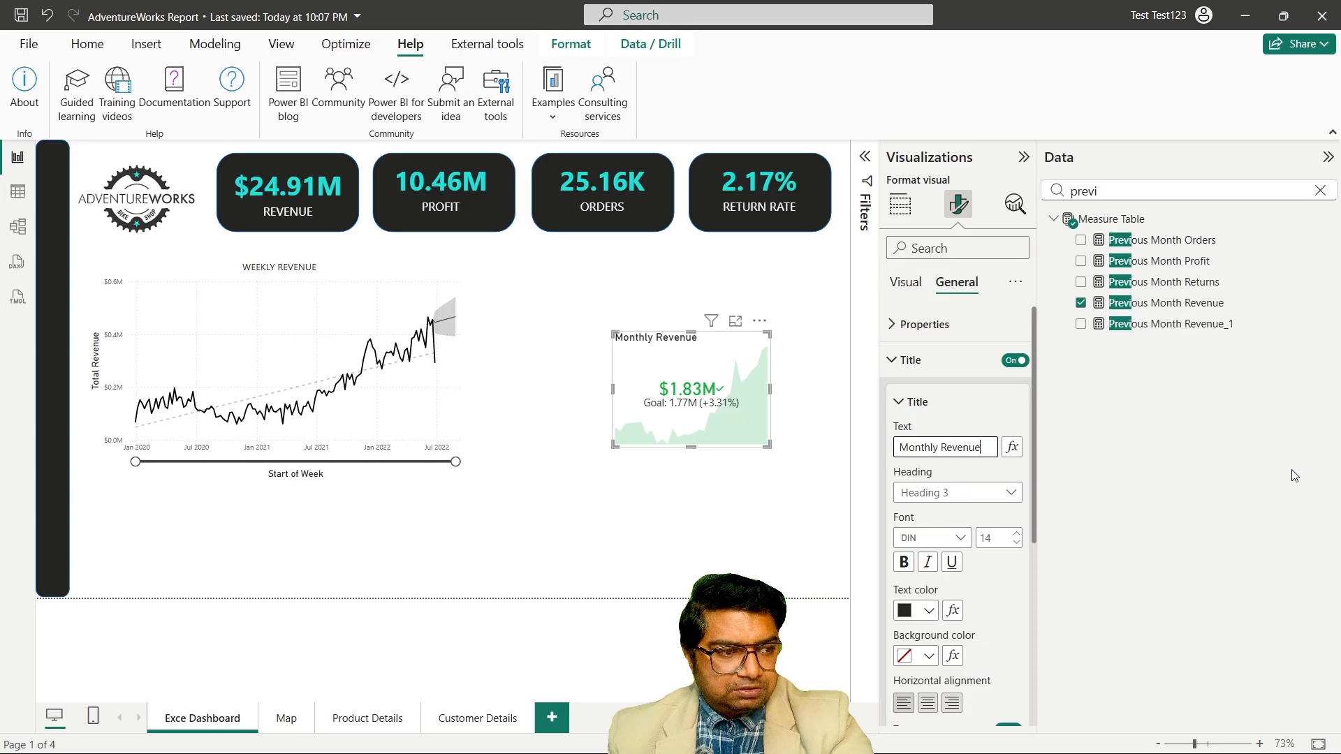
Center the Monthly Revenue title and set its font to Segoe UI Semibold.
left_click(928, 703)
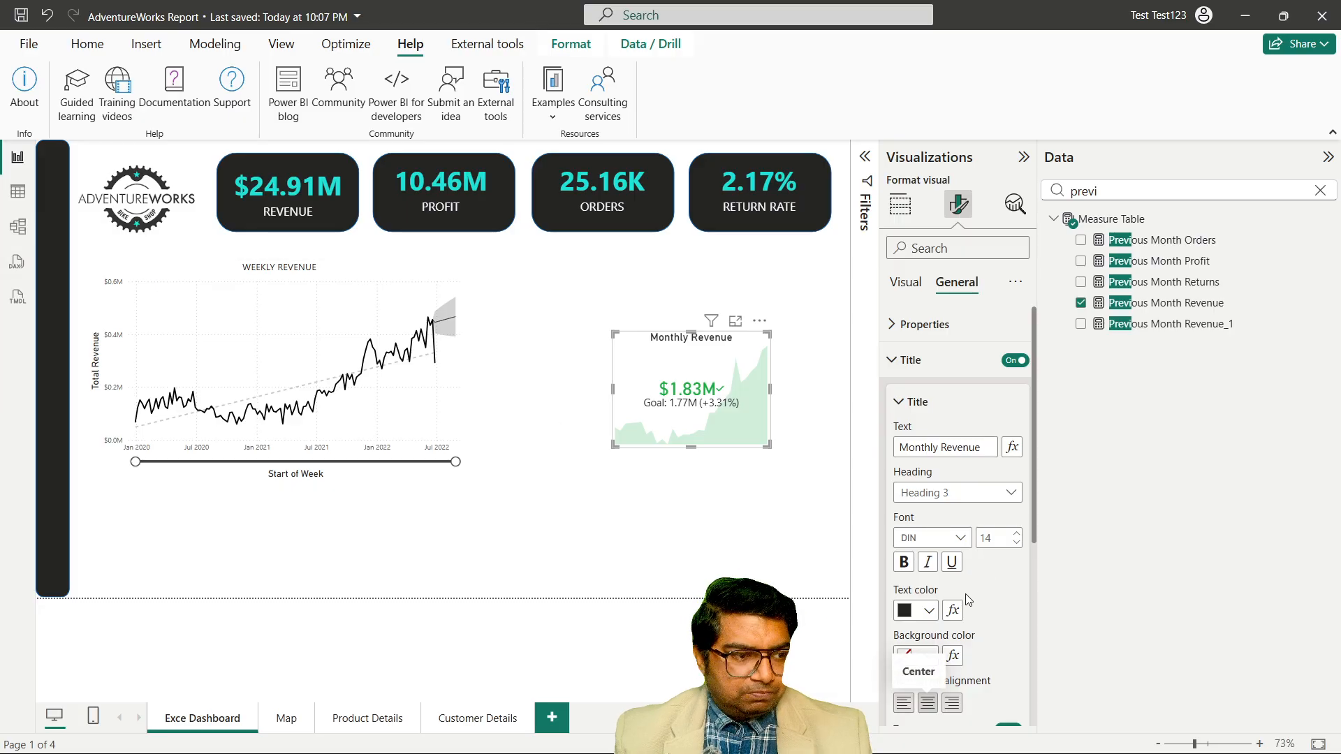
left_click(962, 540)
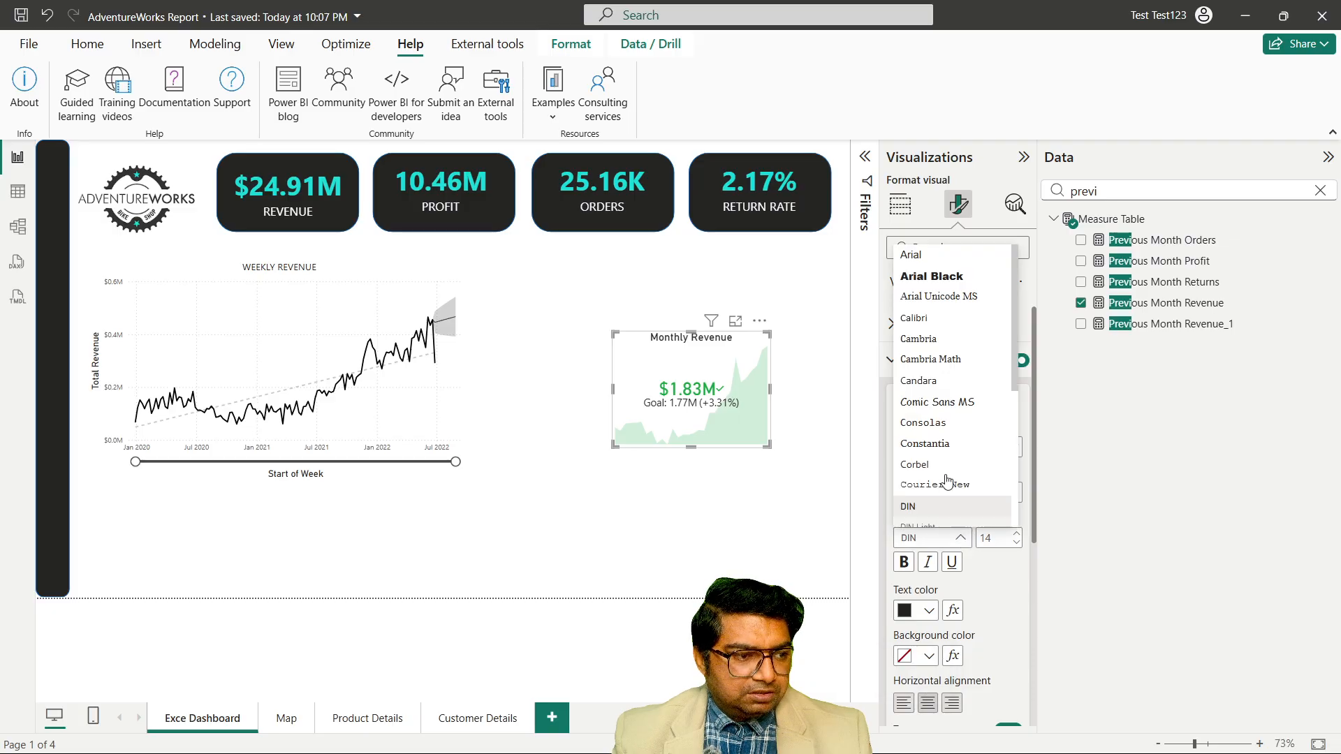
scroll(952, 343, "down", 3)
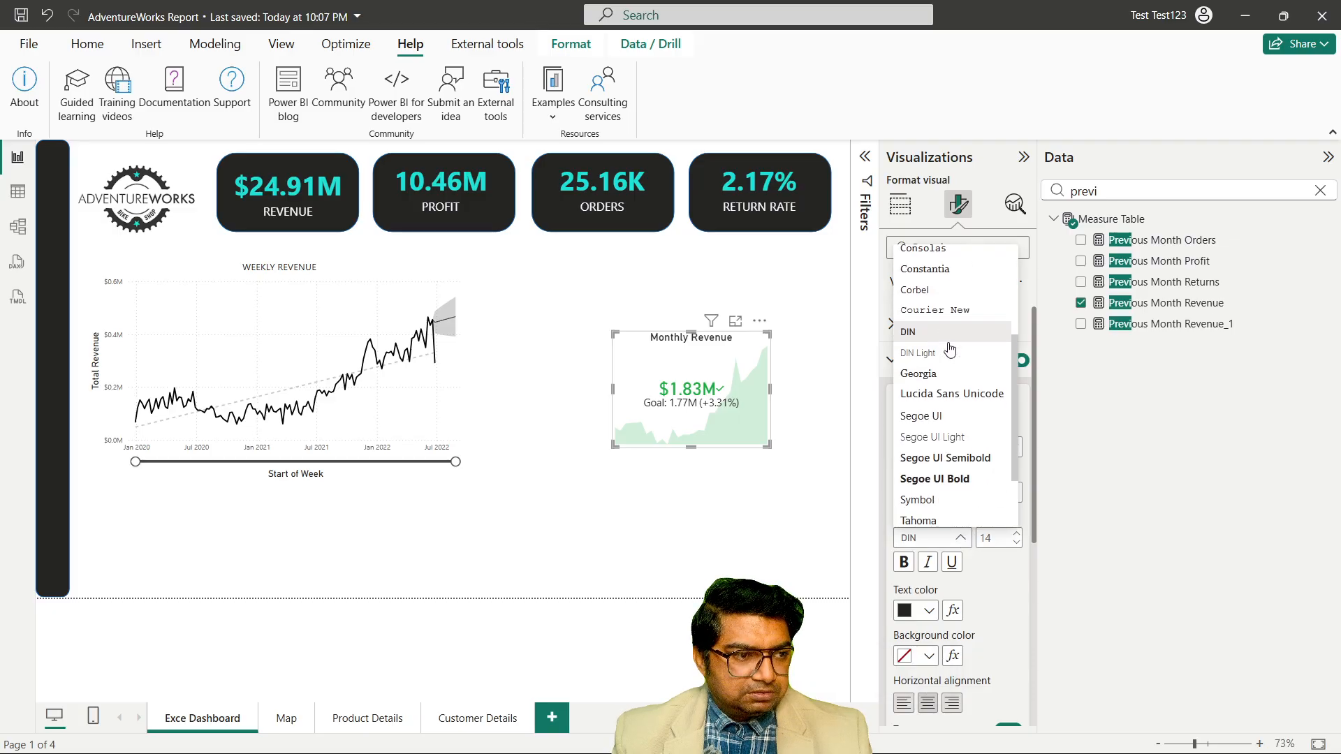
left_click(952, 459)
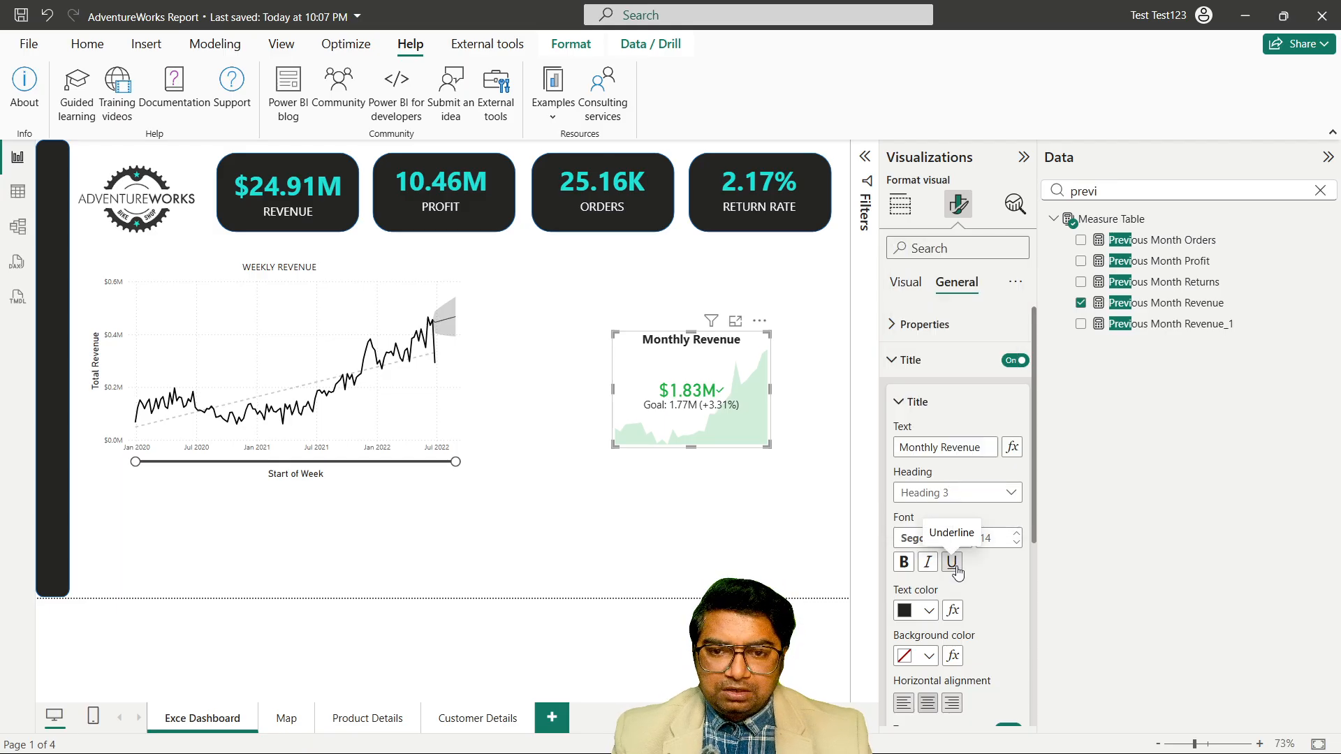
Reduce the Monthly Revenue title's font size to 10 and set the KPI's callout value to Segoe UI, size 30.
left_click(1017, 543)
left_click(1017, 544)
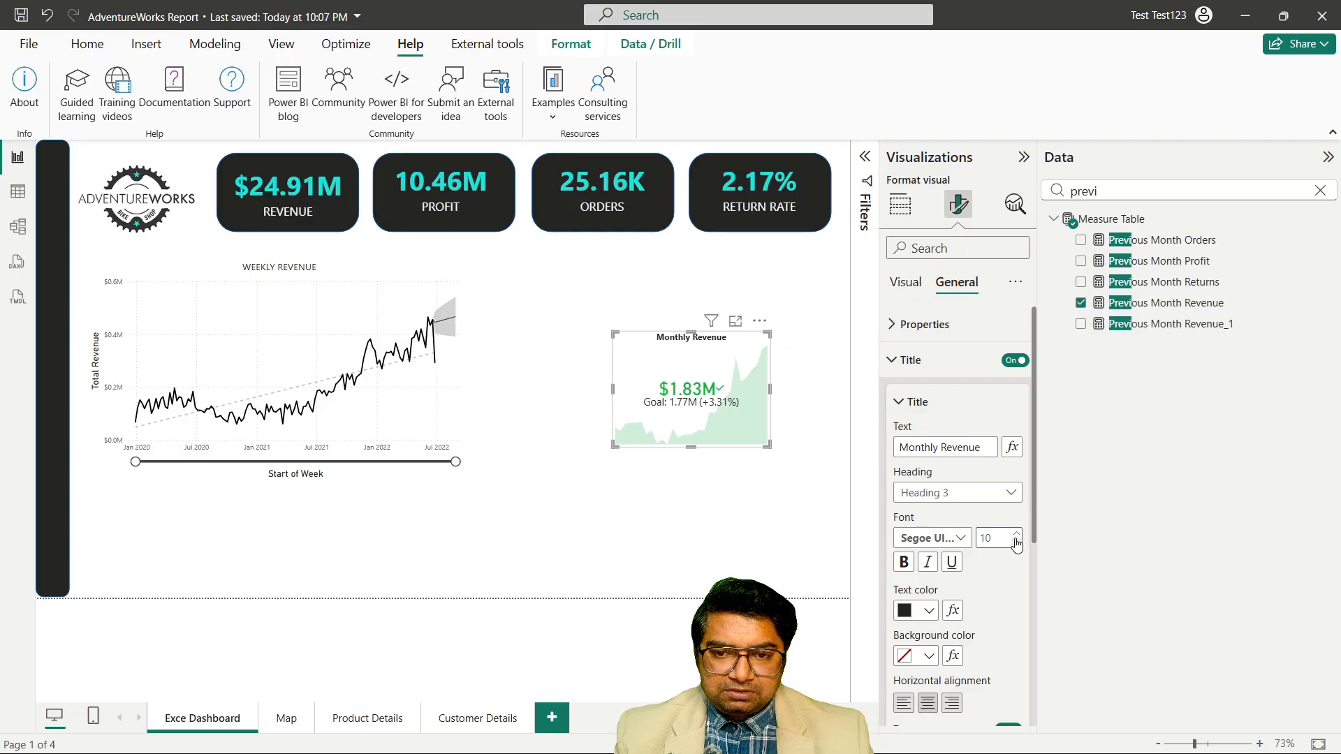
left_click(902, 283)
left_click(922, 325)
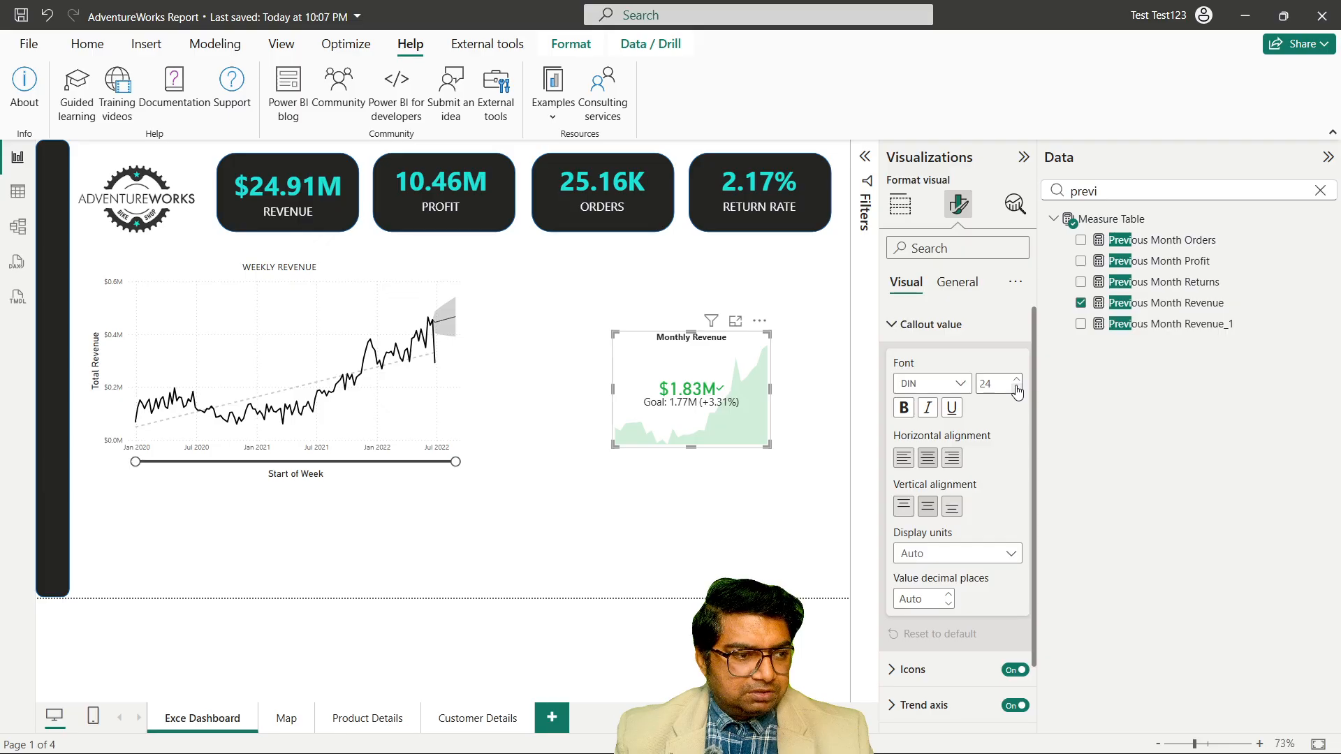
left_click(943, 384)
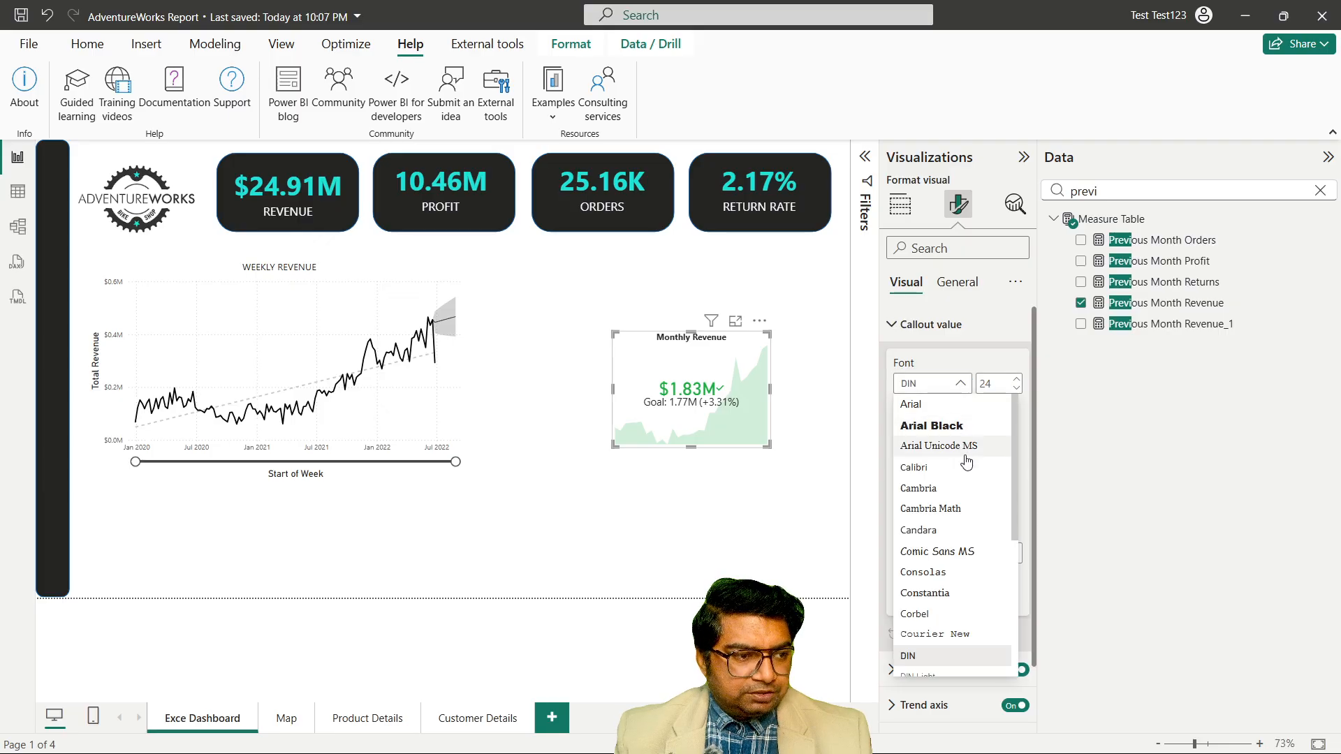
scroll(967, 461, "down", 5)
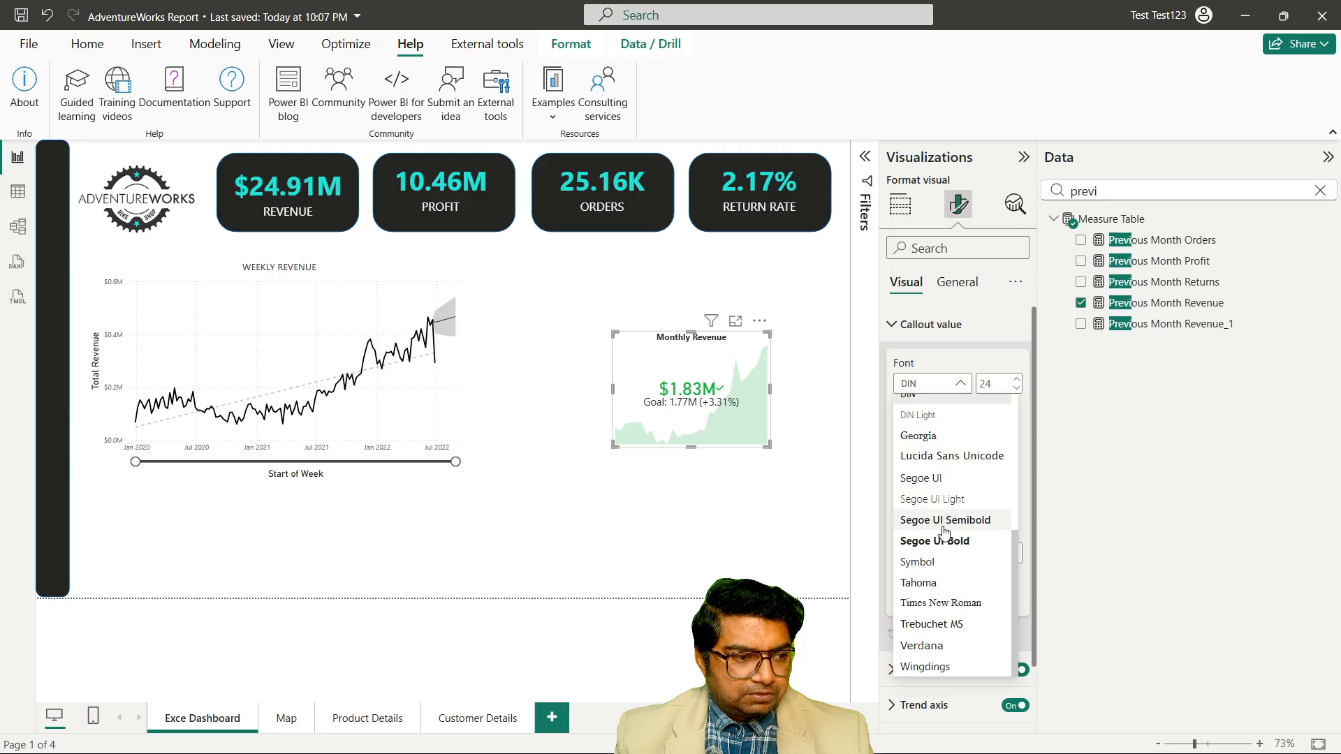
left_click(930, 479)
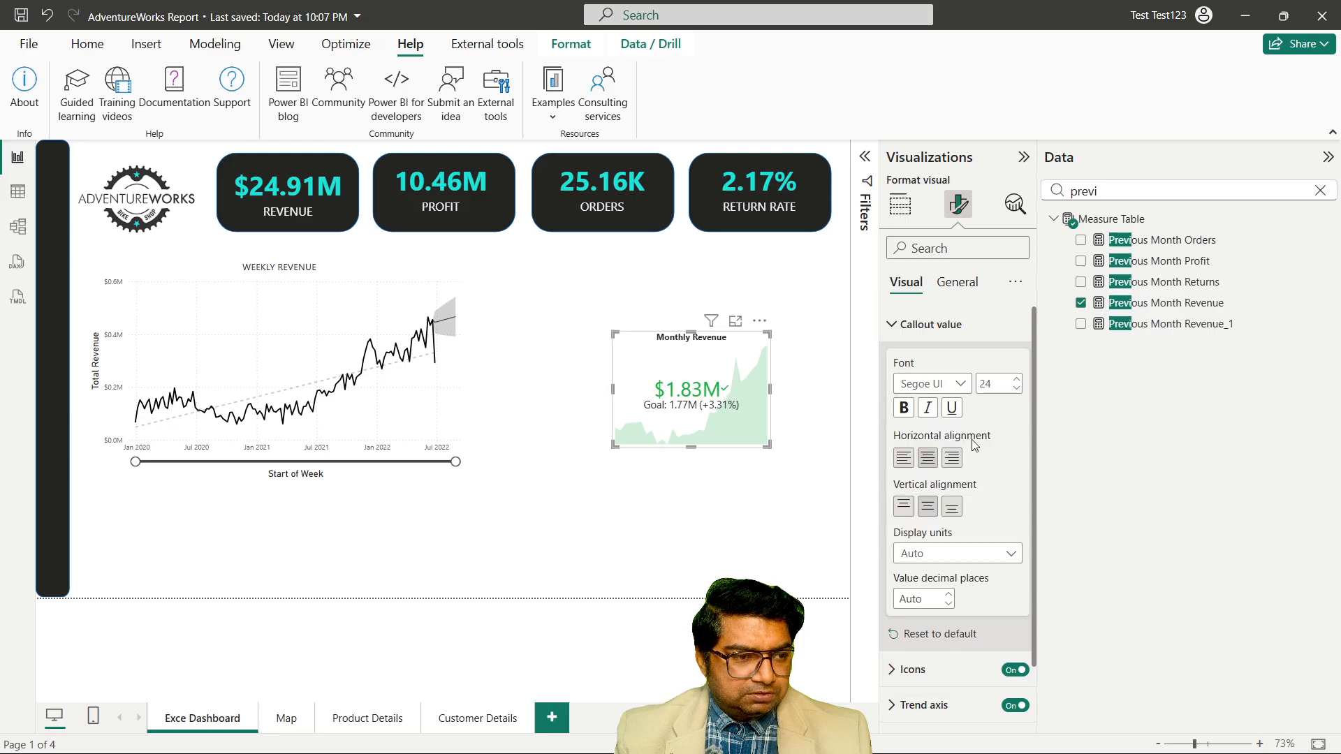
left_click(1018, 380)
left_click(1018, 380)
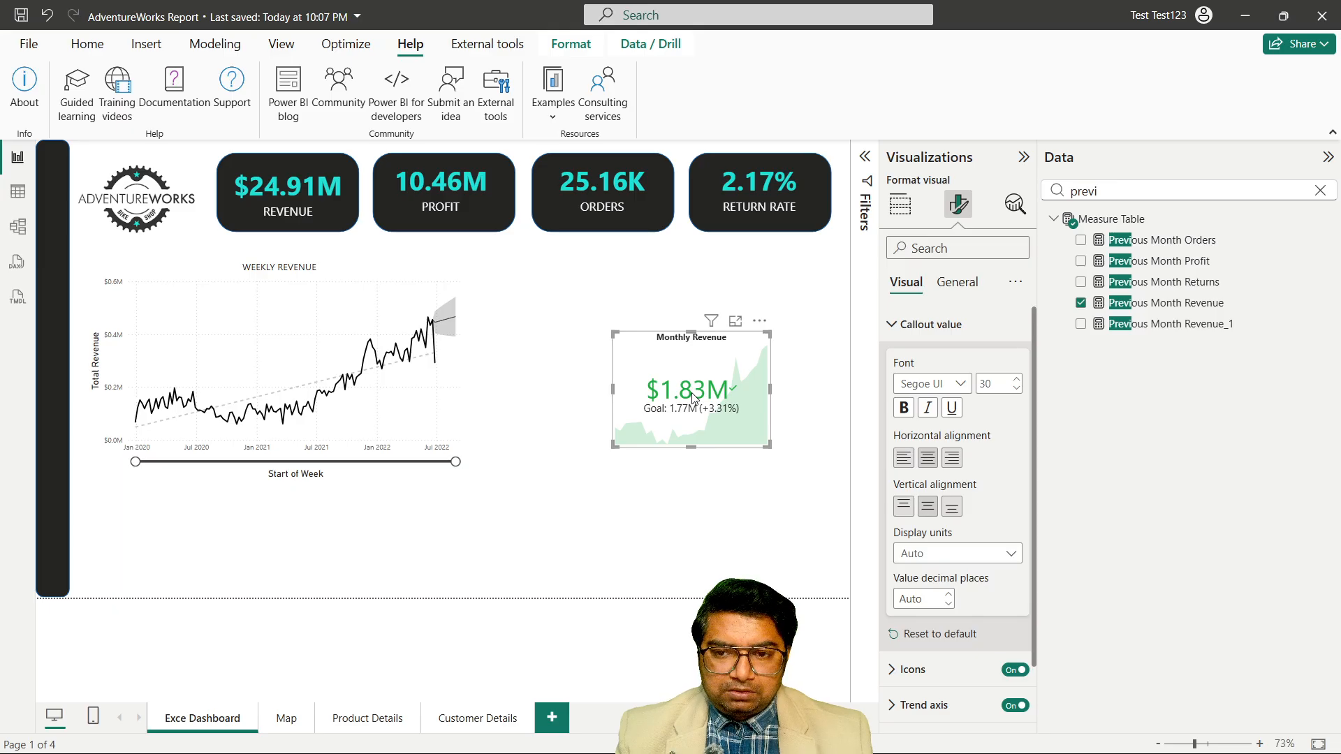
left_click(955, 282)
left_click(887, 362)
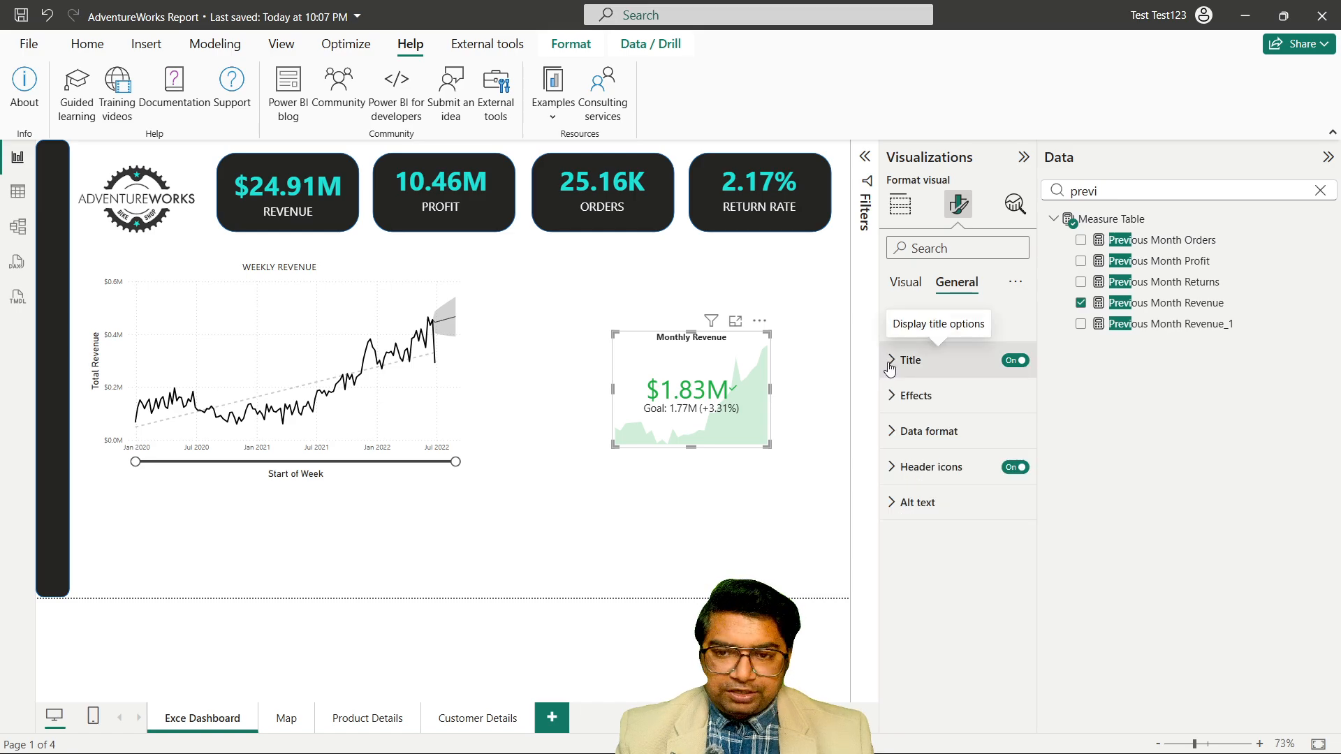
left_click(906, 282)
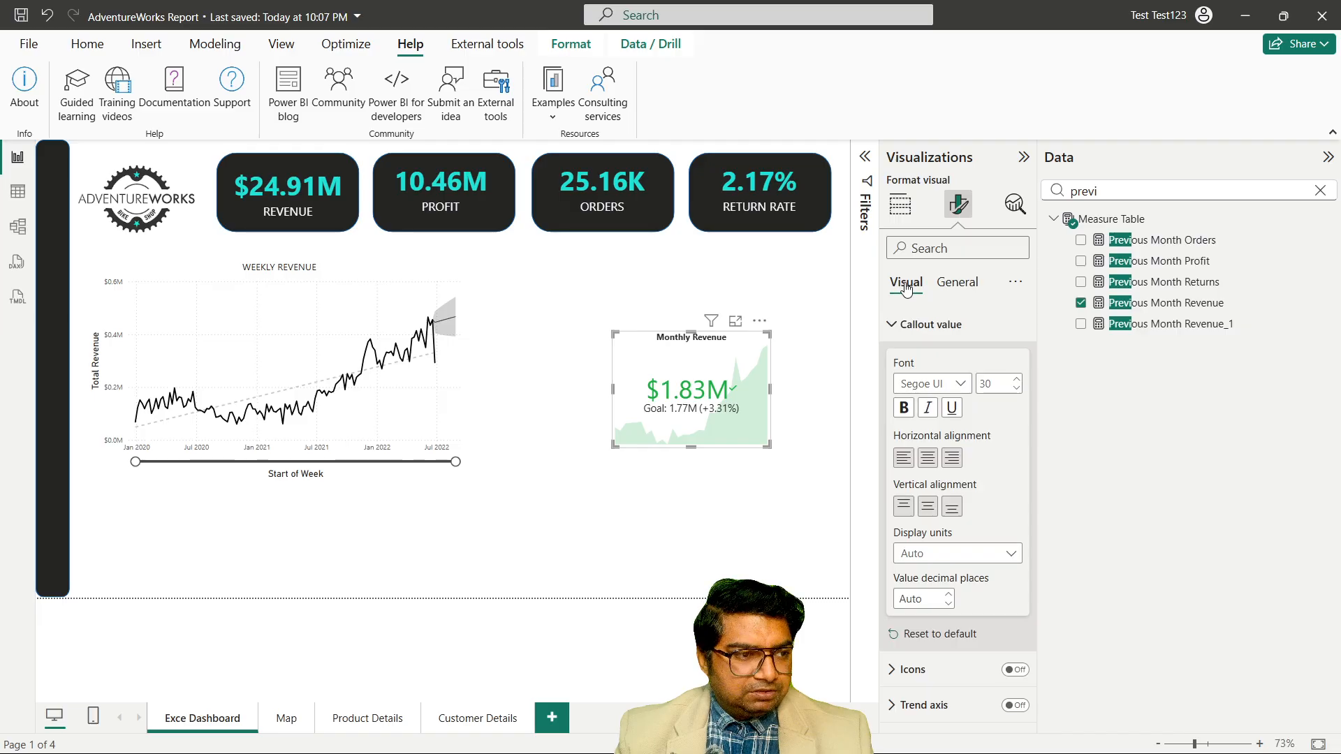
left_click(893, 326)
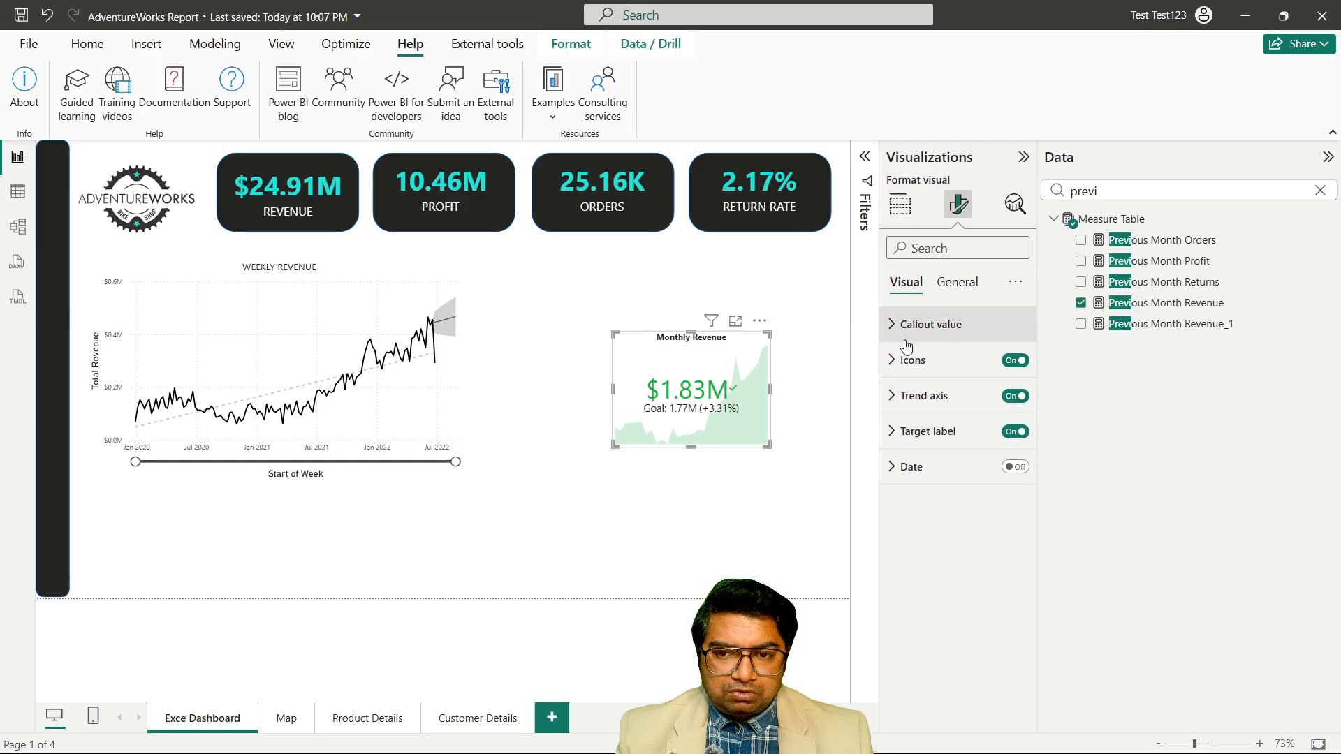
left_click(896, 330)
Set the good and neutral colors of the KPI's trend axis to black.
scroll(961, 406, "down", 2)
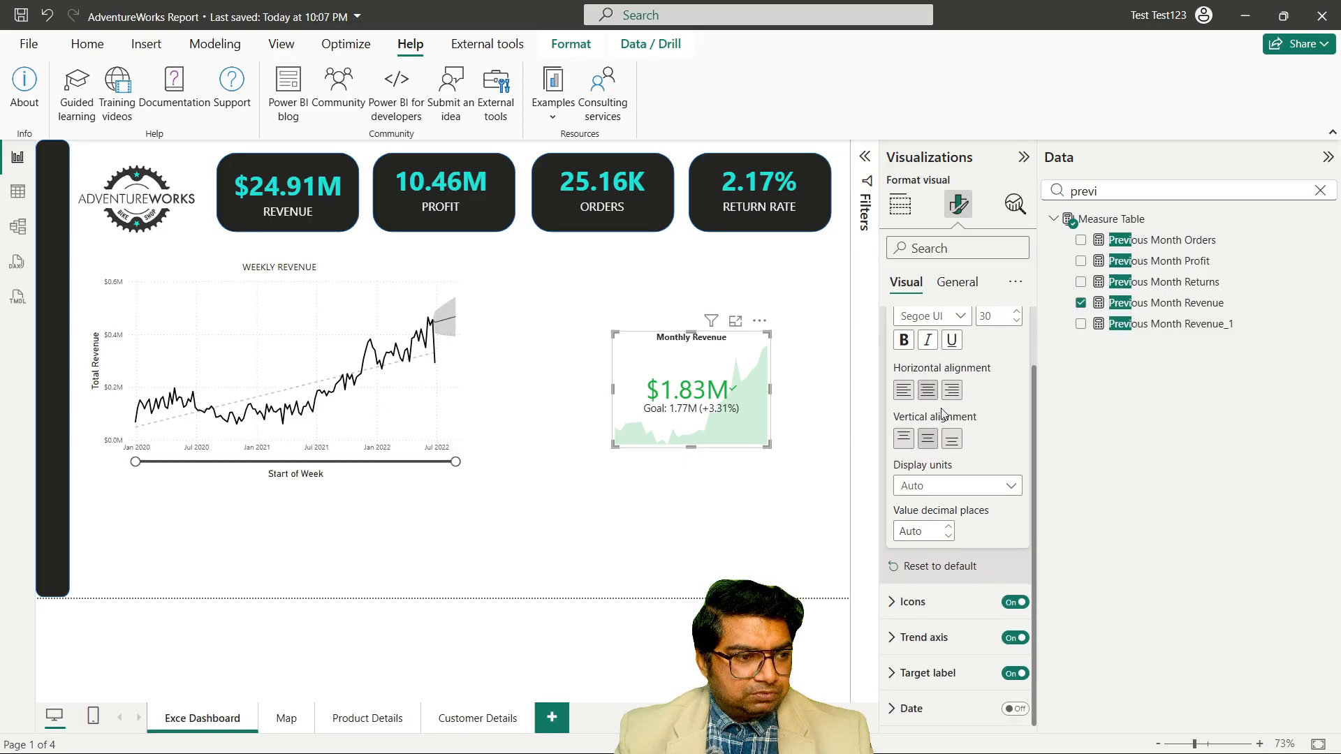
left_click(898, 637)
scroll(957, 559, "down", 4)
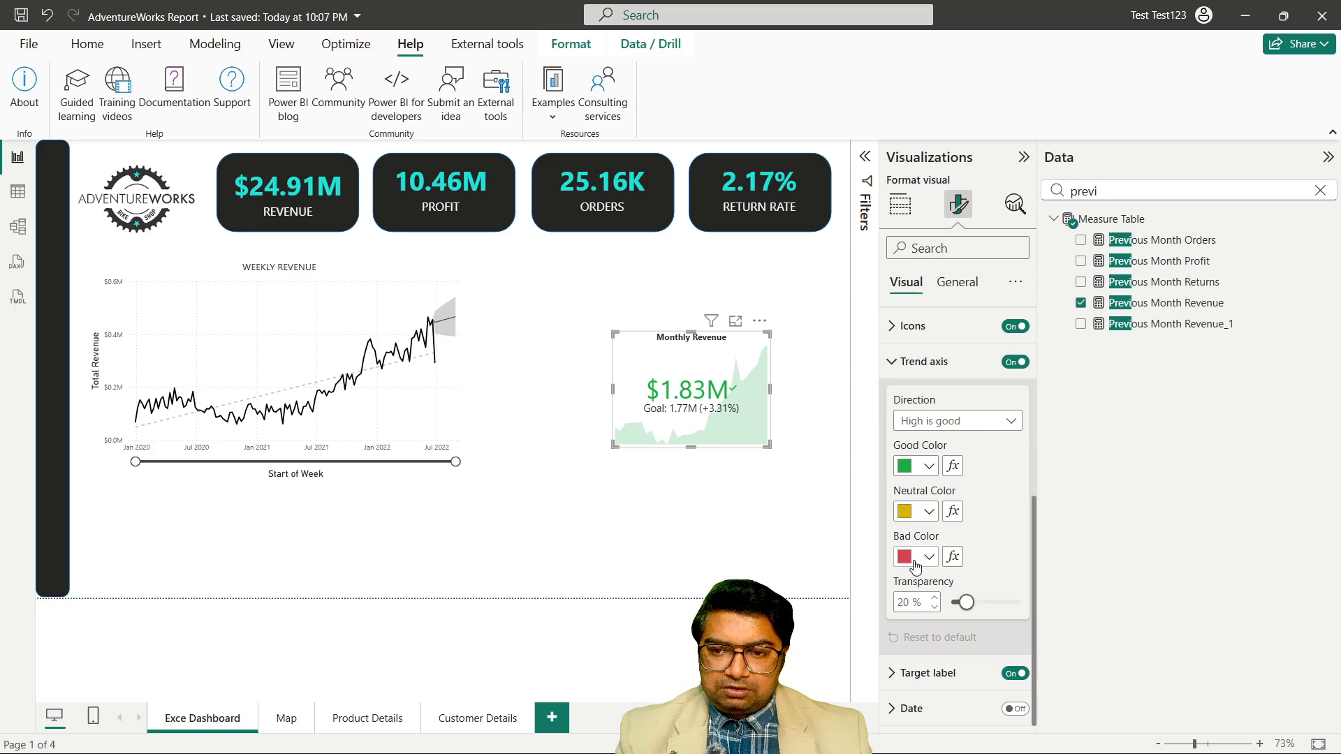
left_click(923, 467)
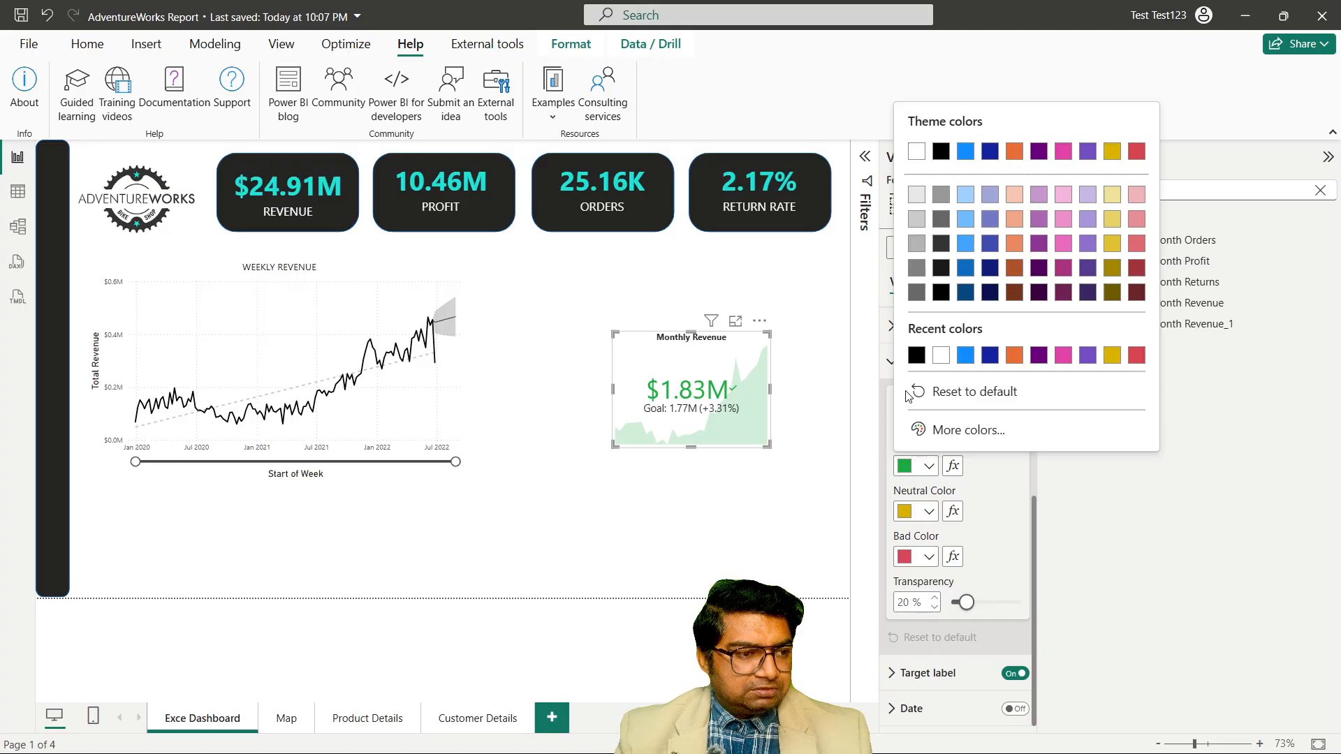
left_click(917, 355)
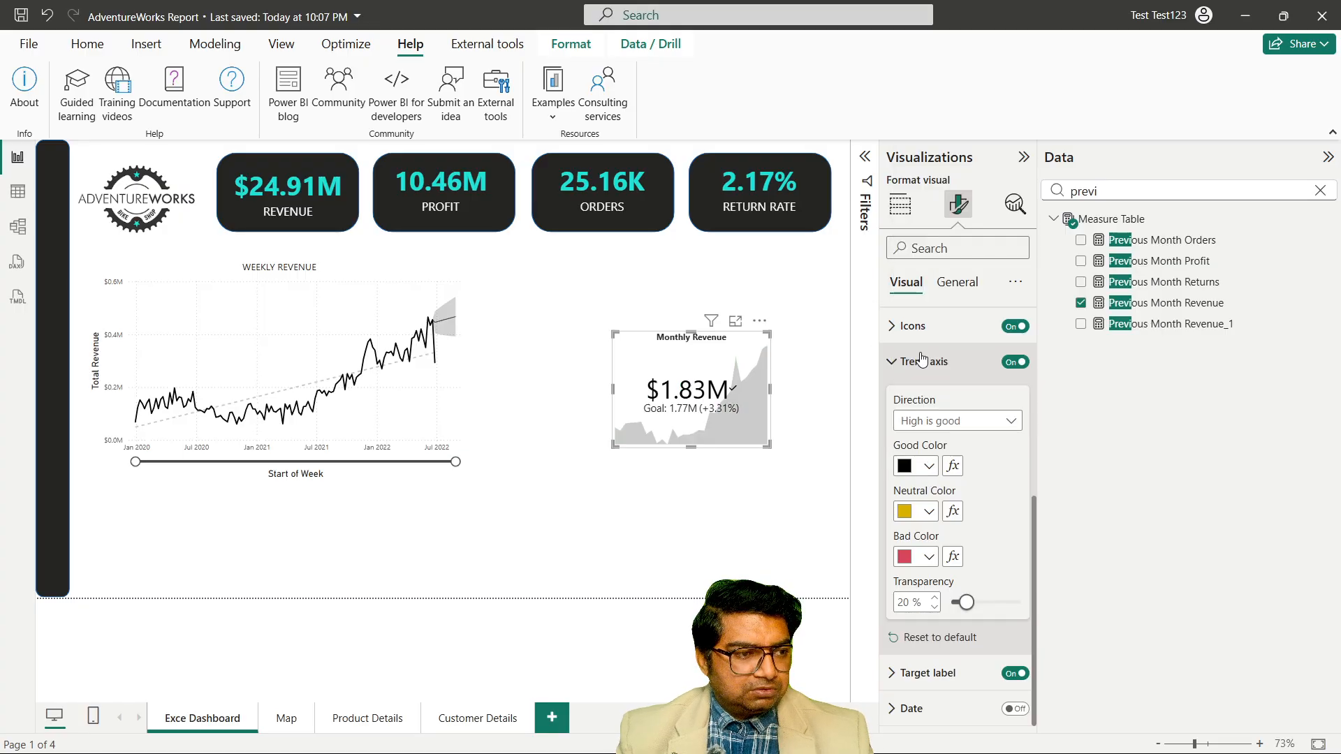
left_click(924, 512)
left_click(916, 402)
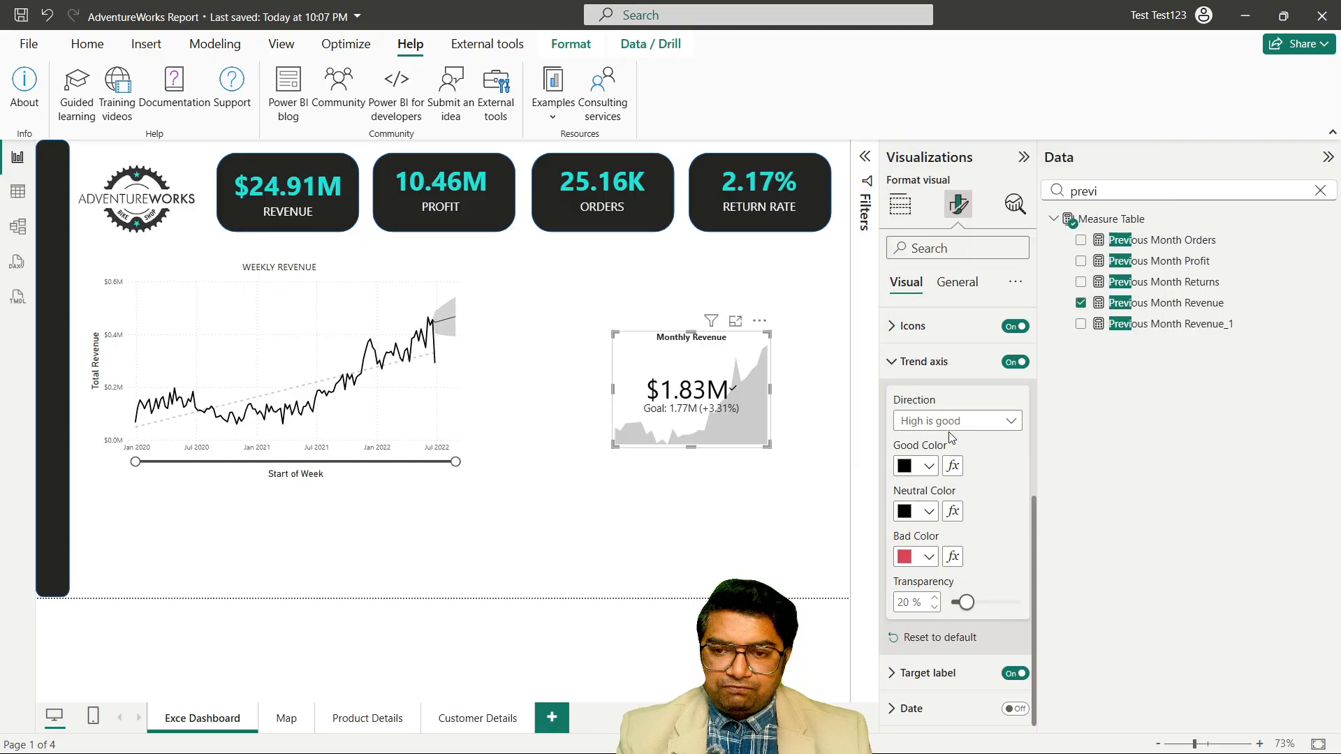
Set the transparency of the KPI's trend axis to 10%.
left_click(936, 601)
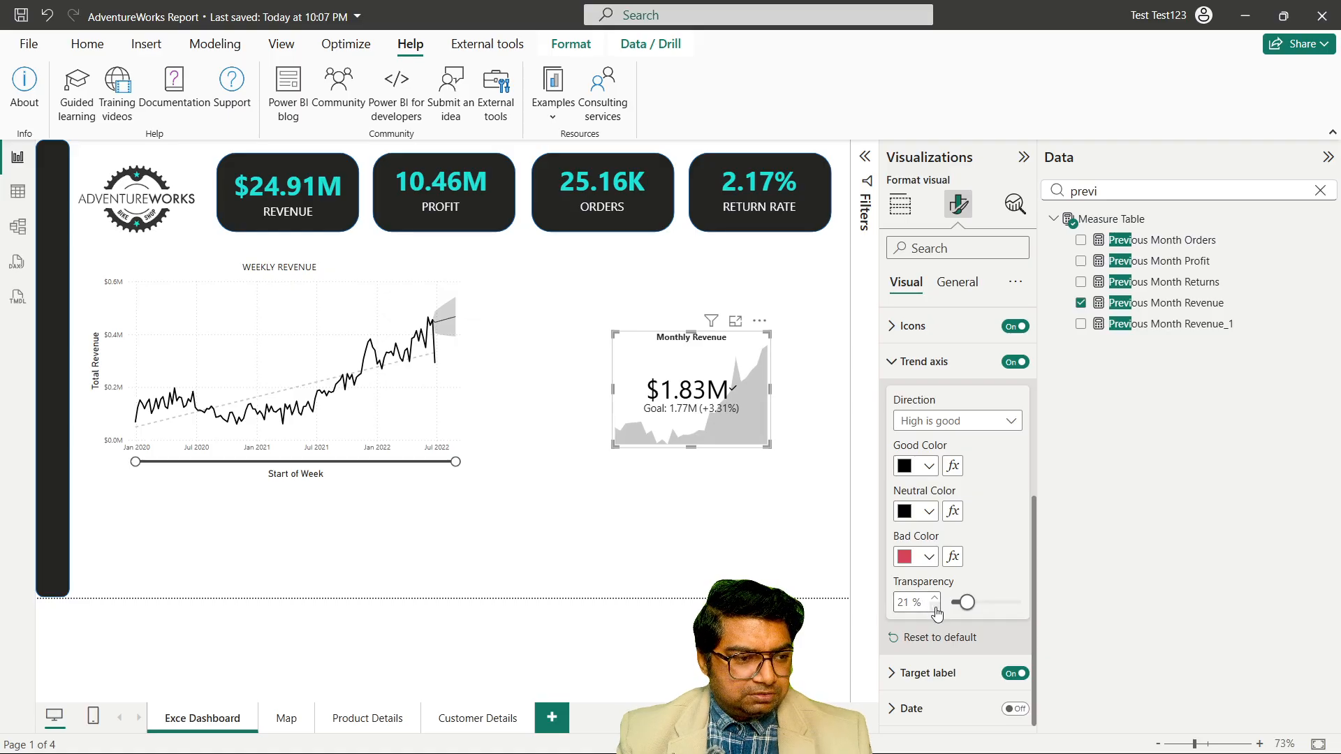
left_click(935, 608)
left_click(935, 608)
left_click(935, 608)
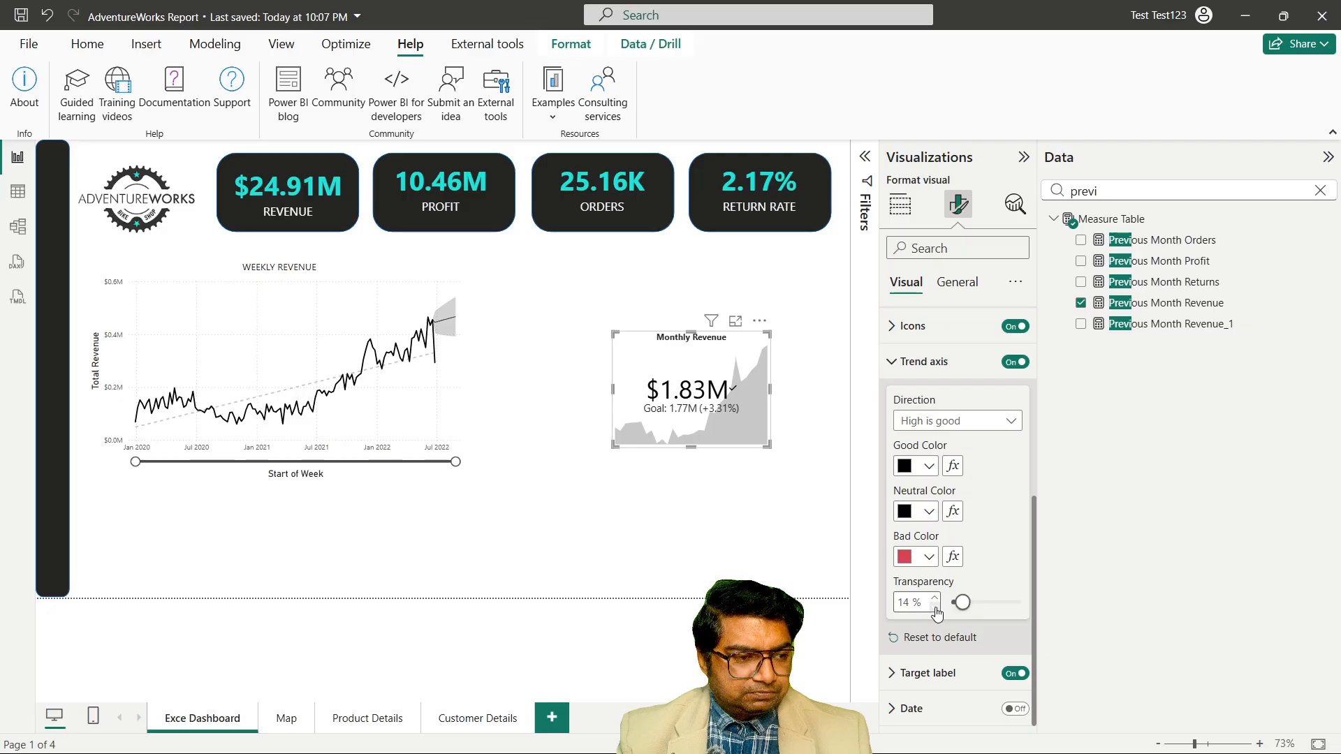
left_click(936, 607)
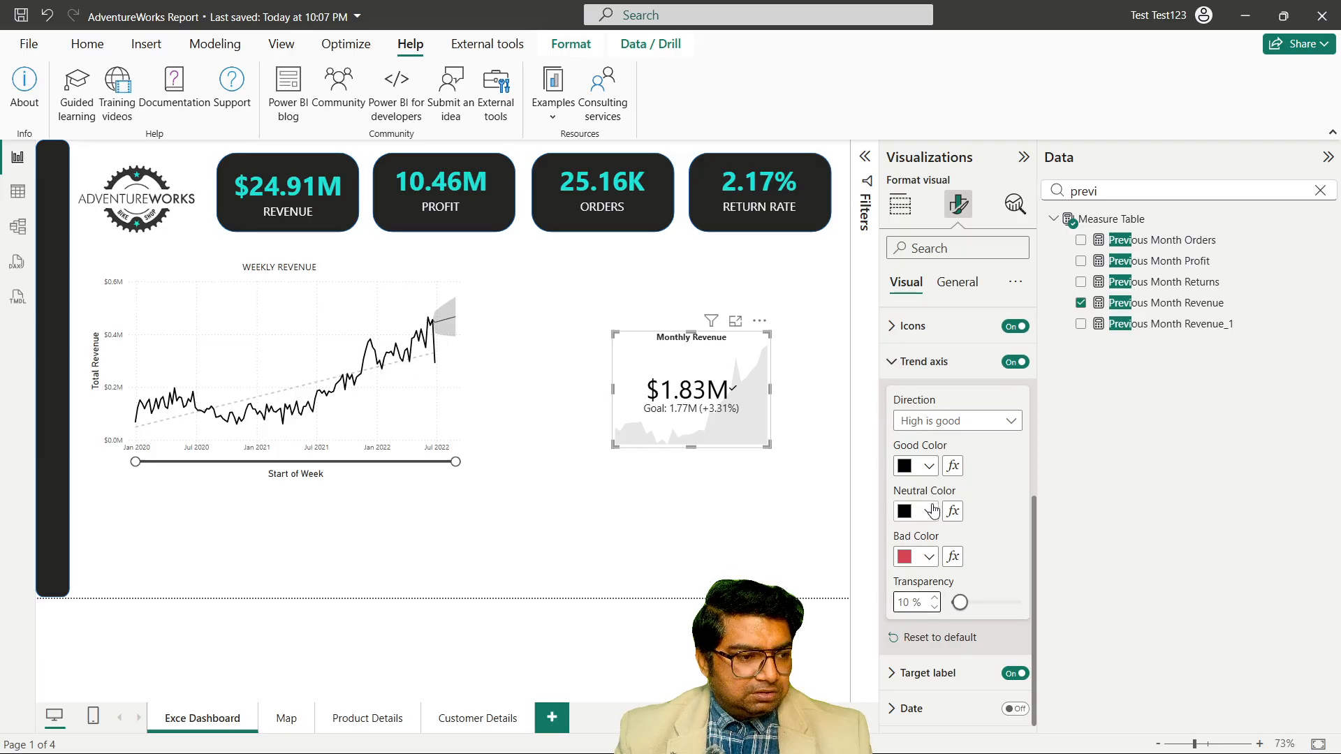
Set the font size of the KPI's target label values to 9.
left_click(915, 673)
scroll(979, 571, "down", 3)
scroll(978, 572, "down", 1)
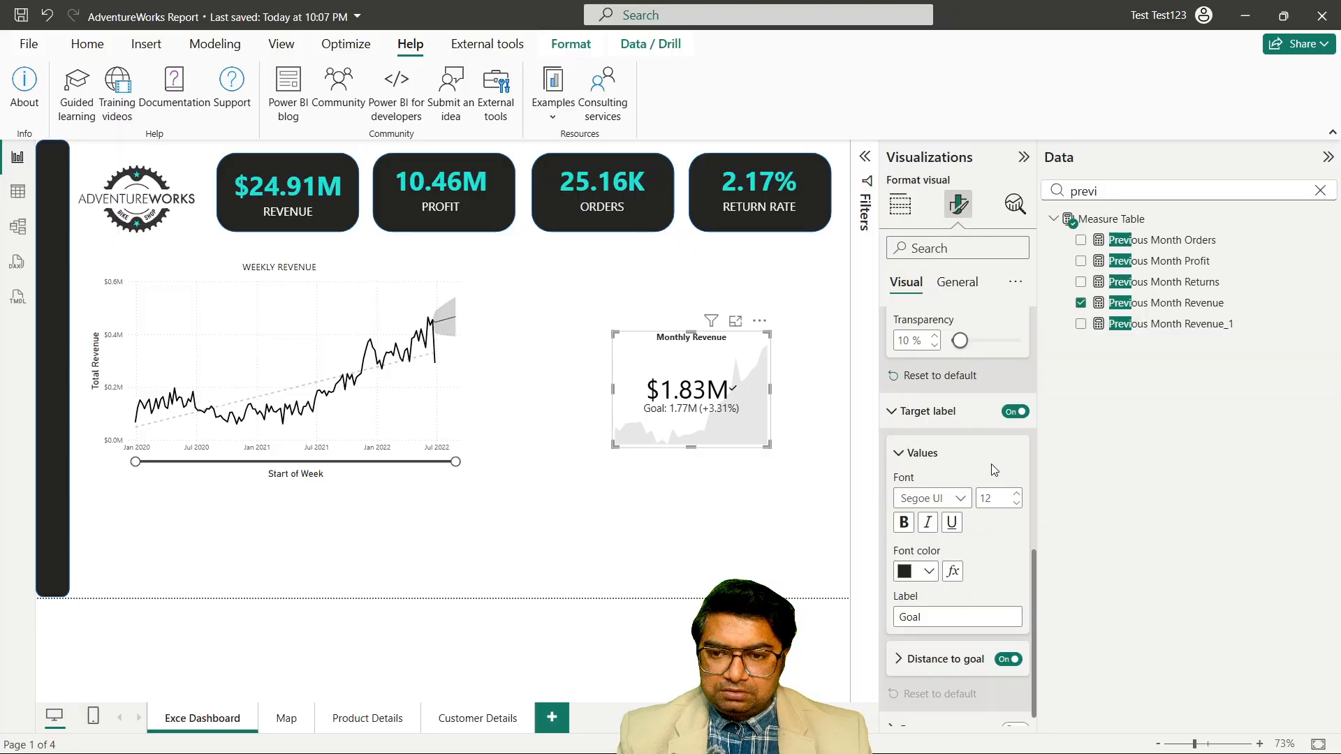
left_click(1017, 504)
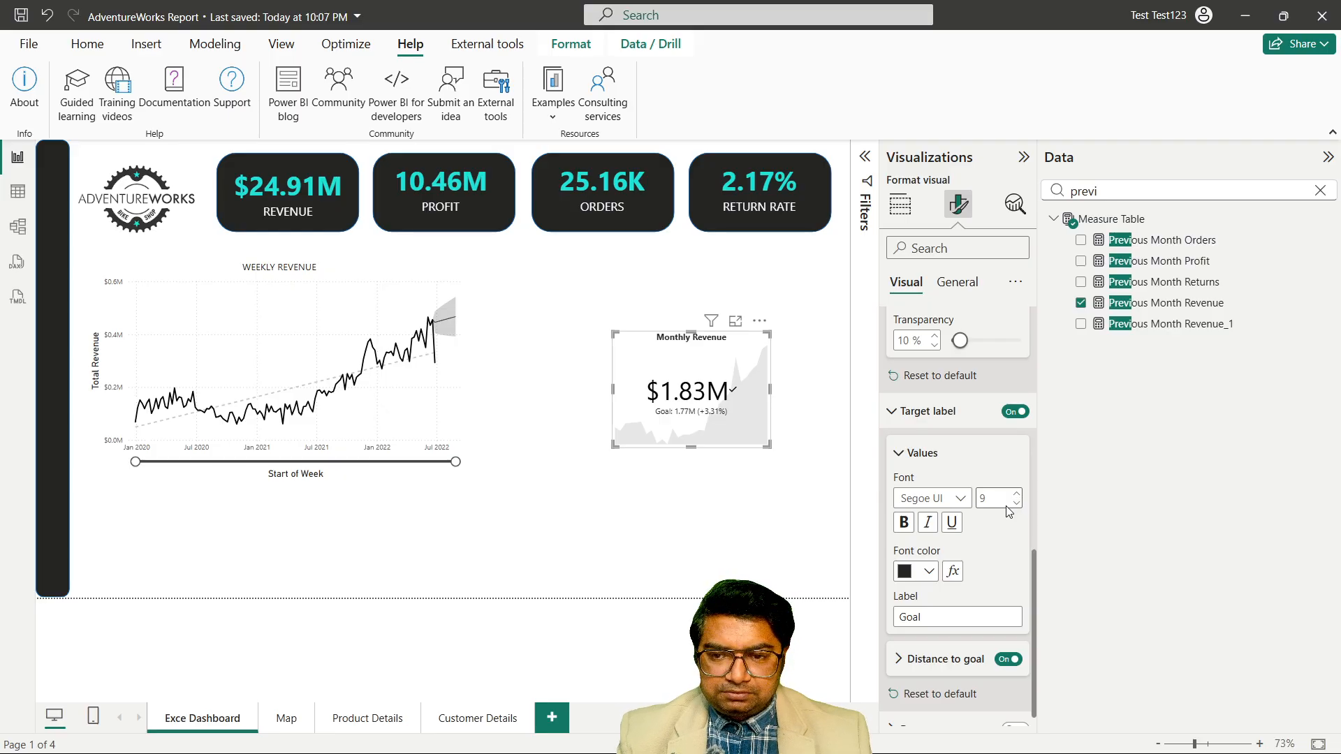
Change the KPI's target label text to "Prev Month".
scroll(1008, 511, "down", 1)
double_click(927, 593)
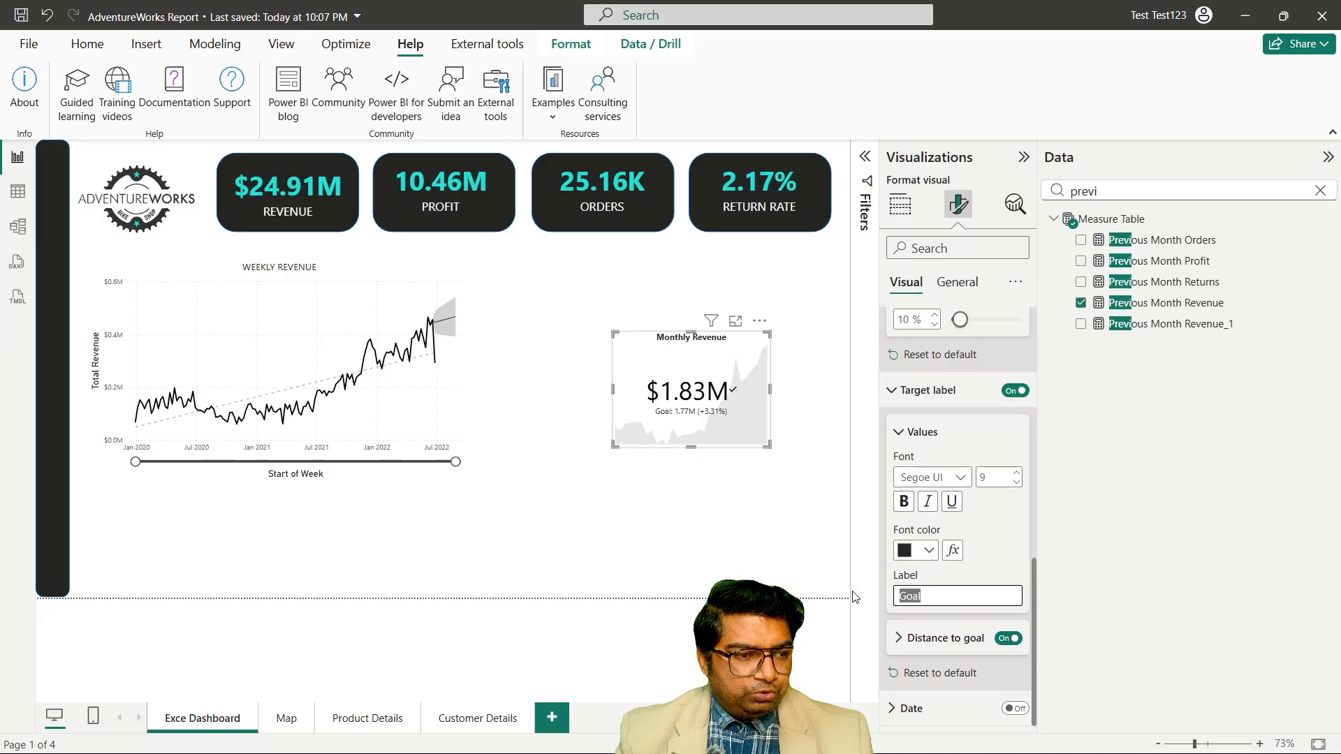
key("BackSpace")
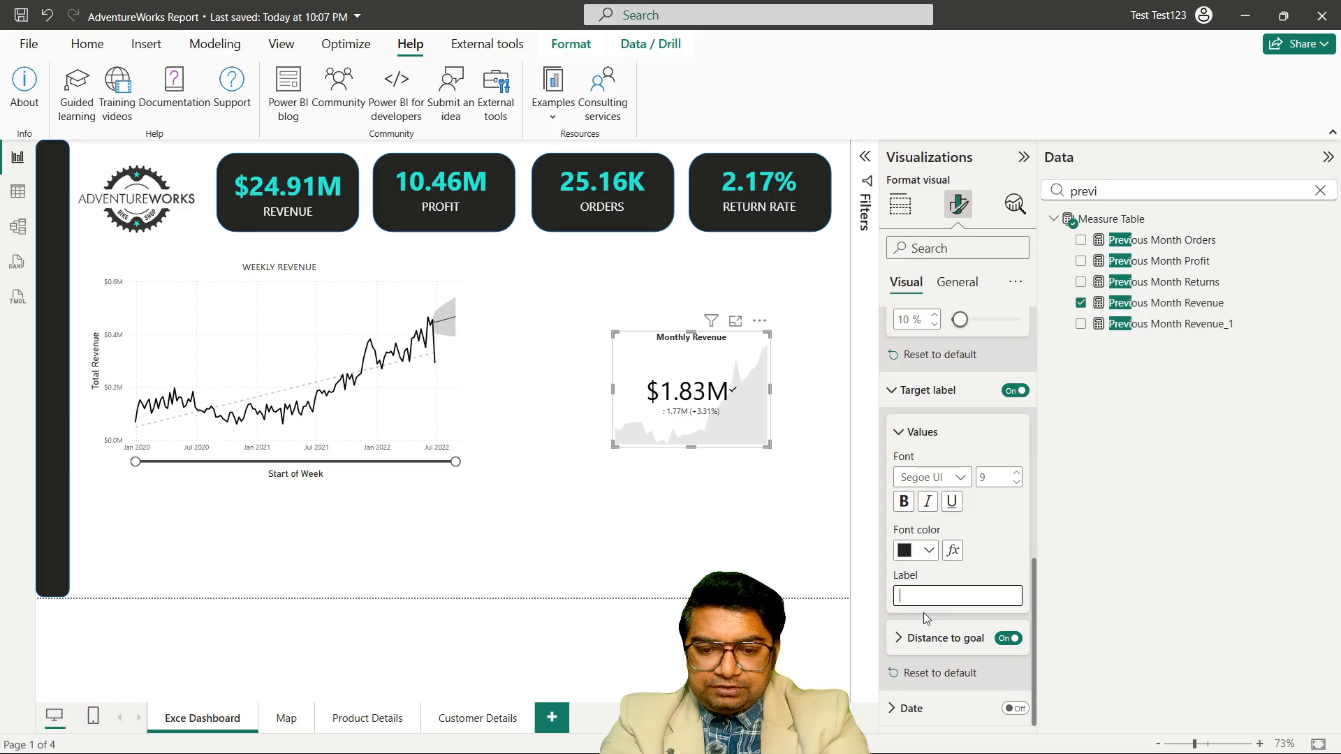
type("Prev M")
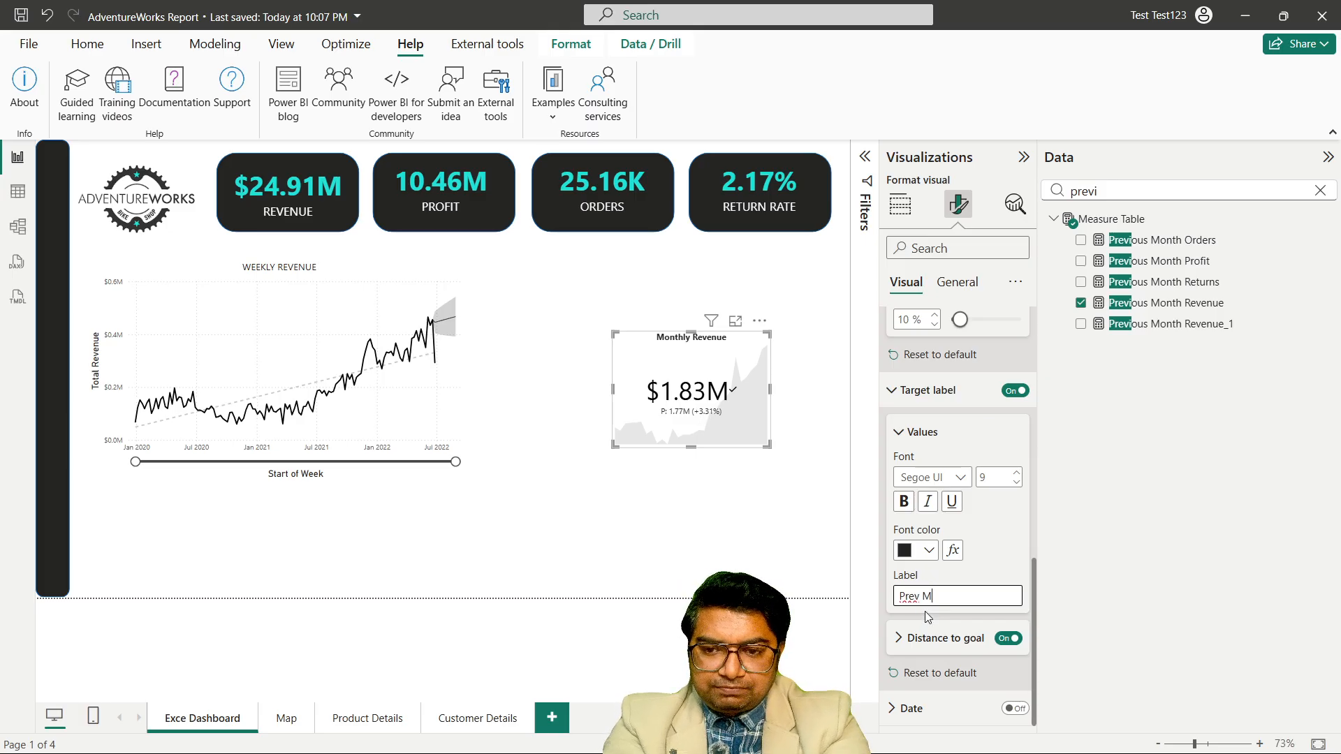
type("onth")
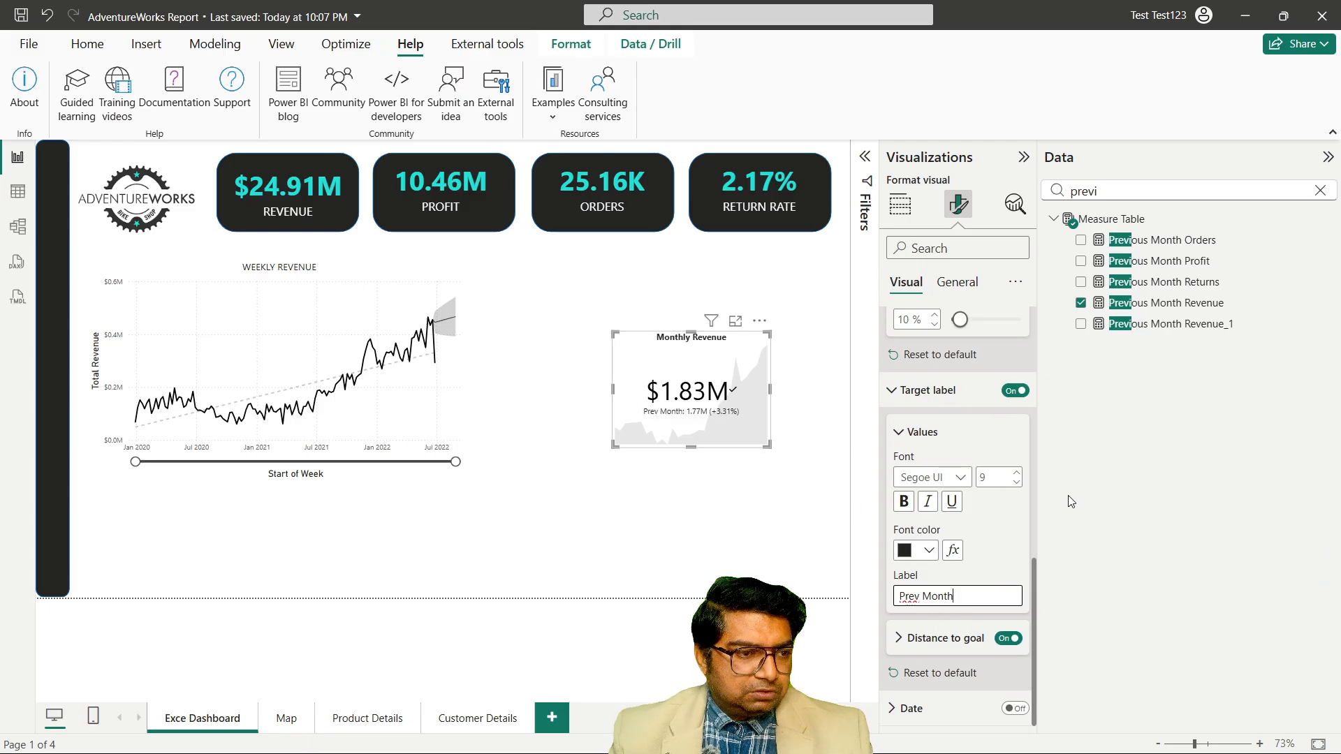
left_click(1003, 532)
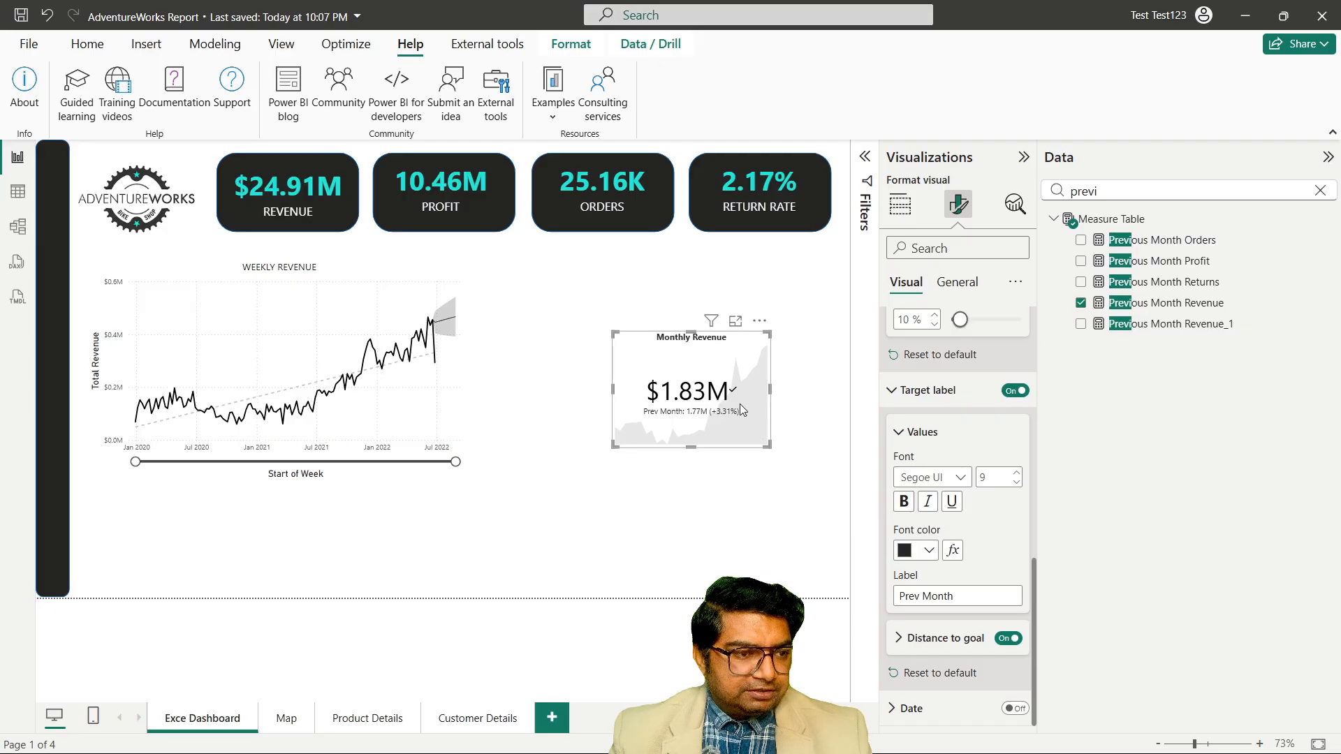
Shrink the Monthly Revenue KPI in height and width and place it below the left end of the Weekly Revenue chart.
left_click(690, 336)
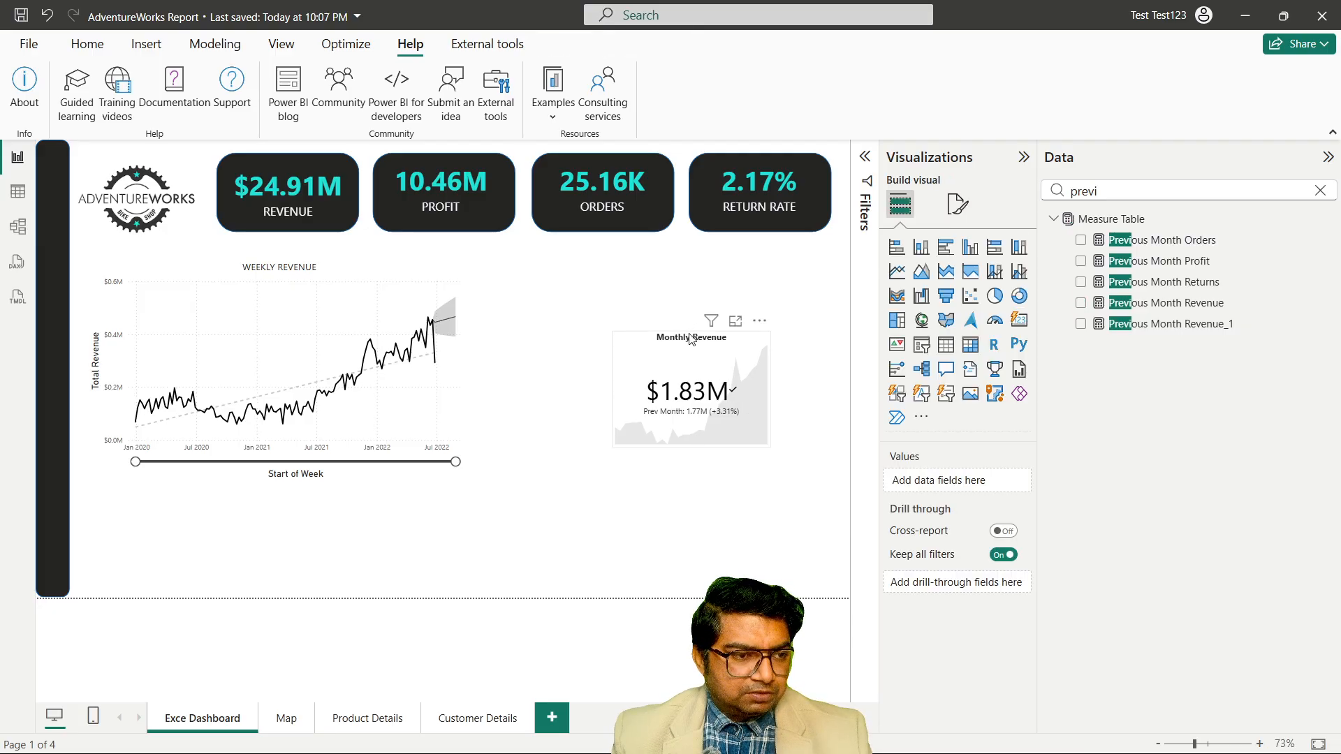
left_click_drag(683, 341, 688, 377)
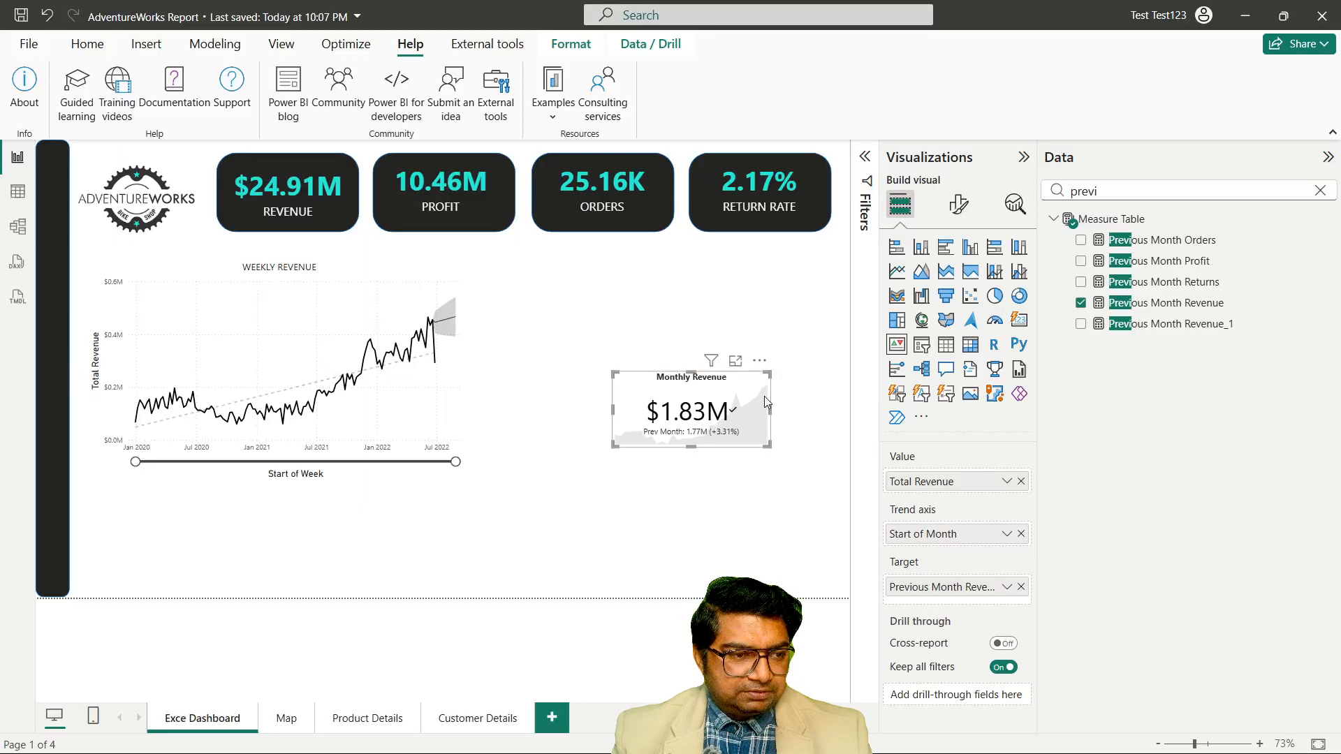
left_click_drag(771, 409, 724, 413)
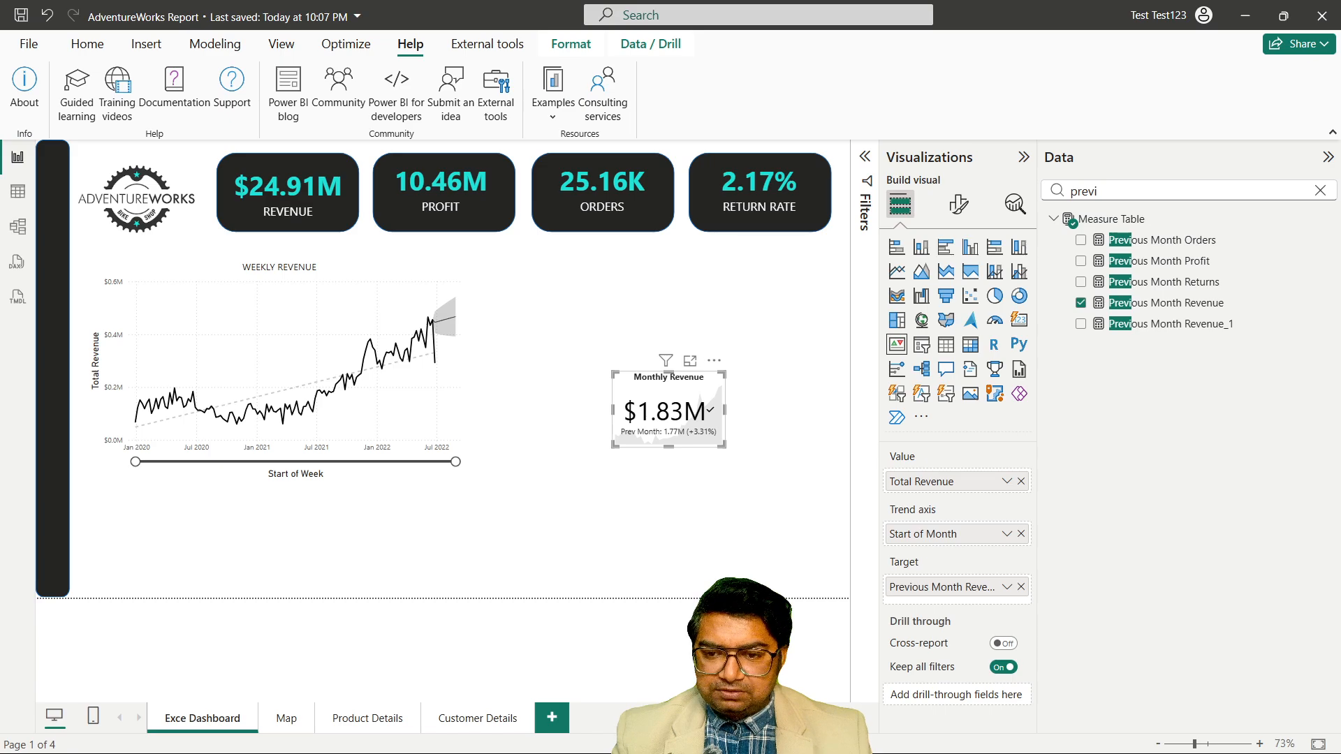
left_click_drag(660, 379, 136, 518)
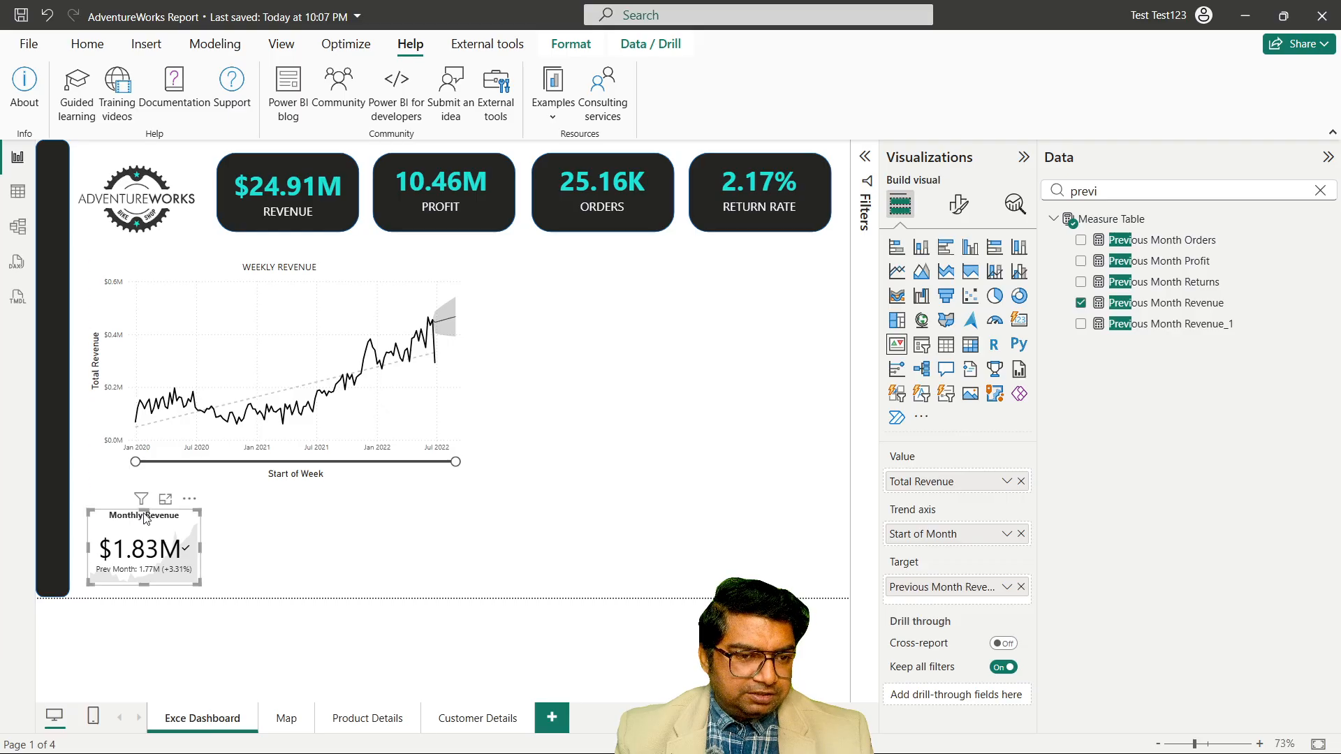
Paste copies of the Monthly Revenue KPI and line them up in a row beside the original below the Weekly Revenue chart.
key("ctrl+c")
key("ctrl+v")
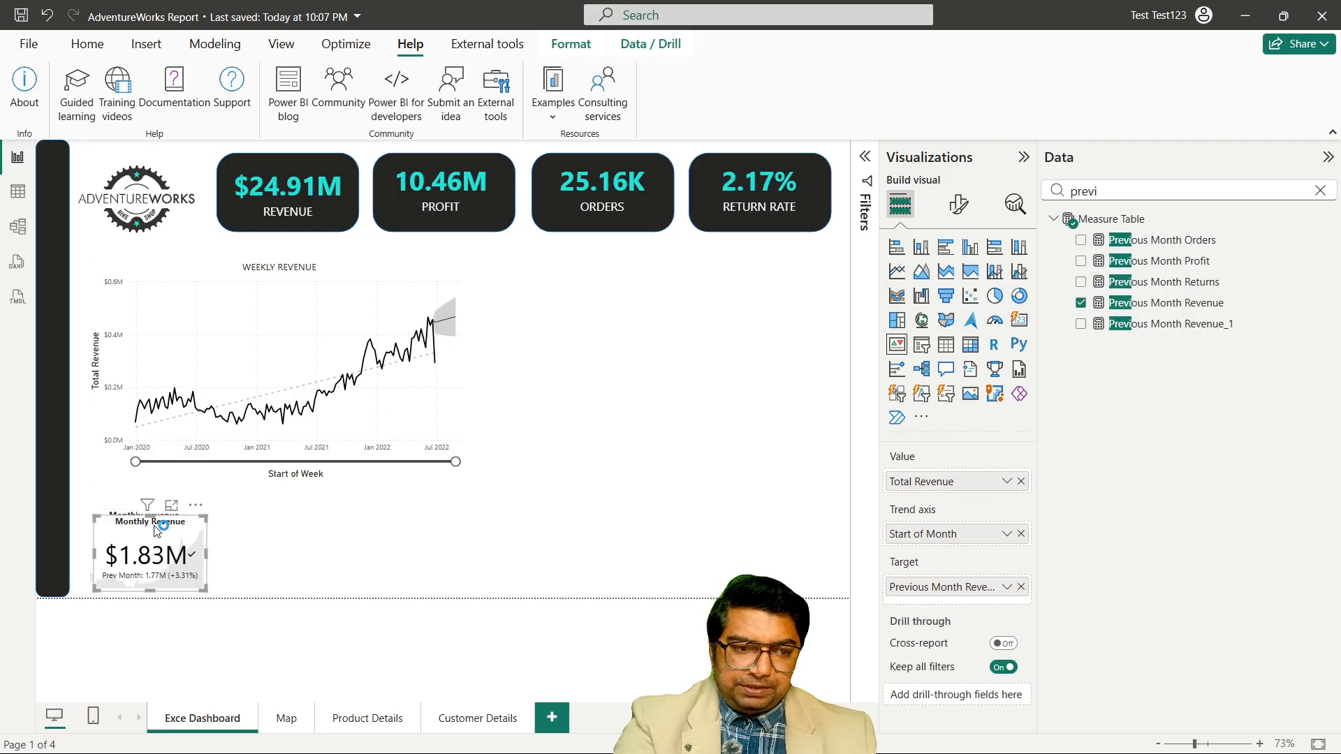
left_click_drag(160, 523, 282, 531)
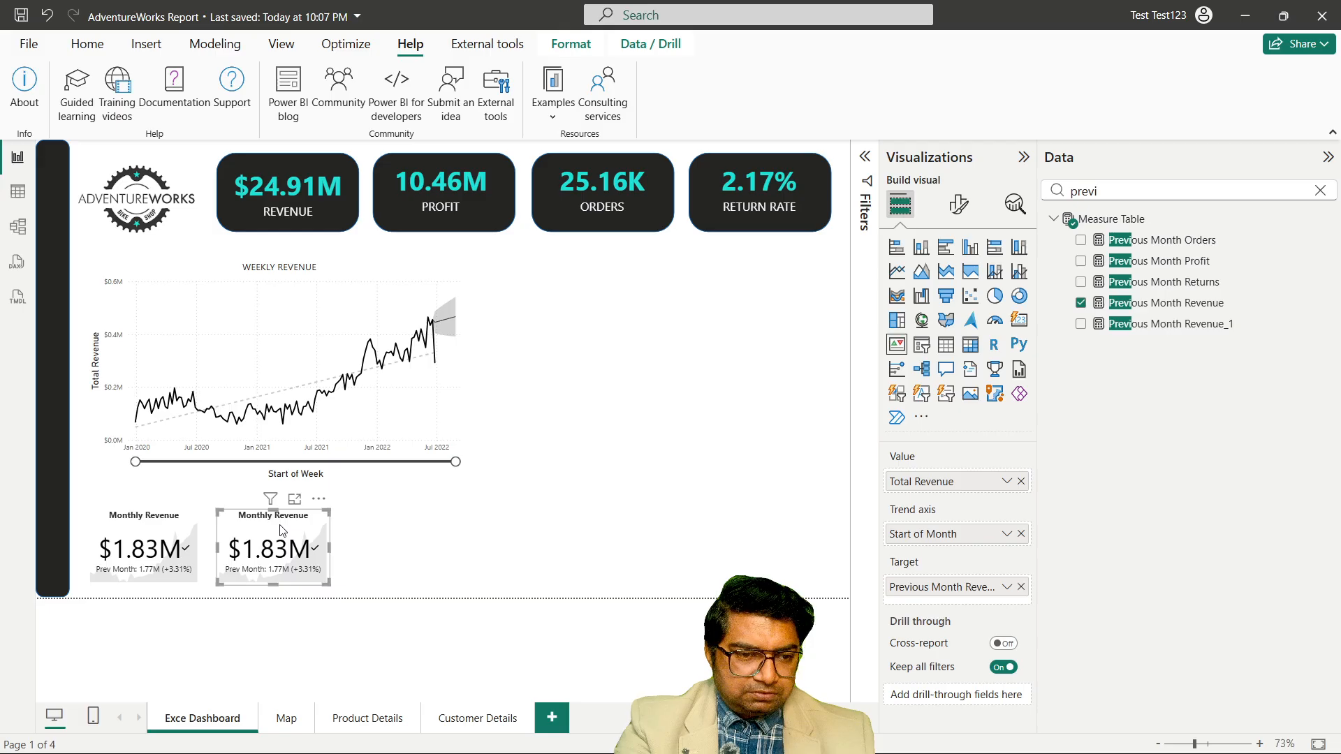
key("ctrl+v")
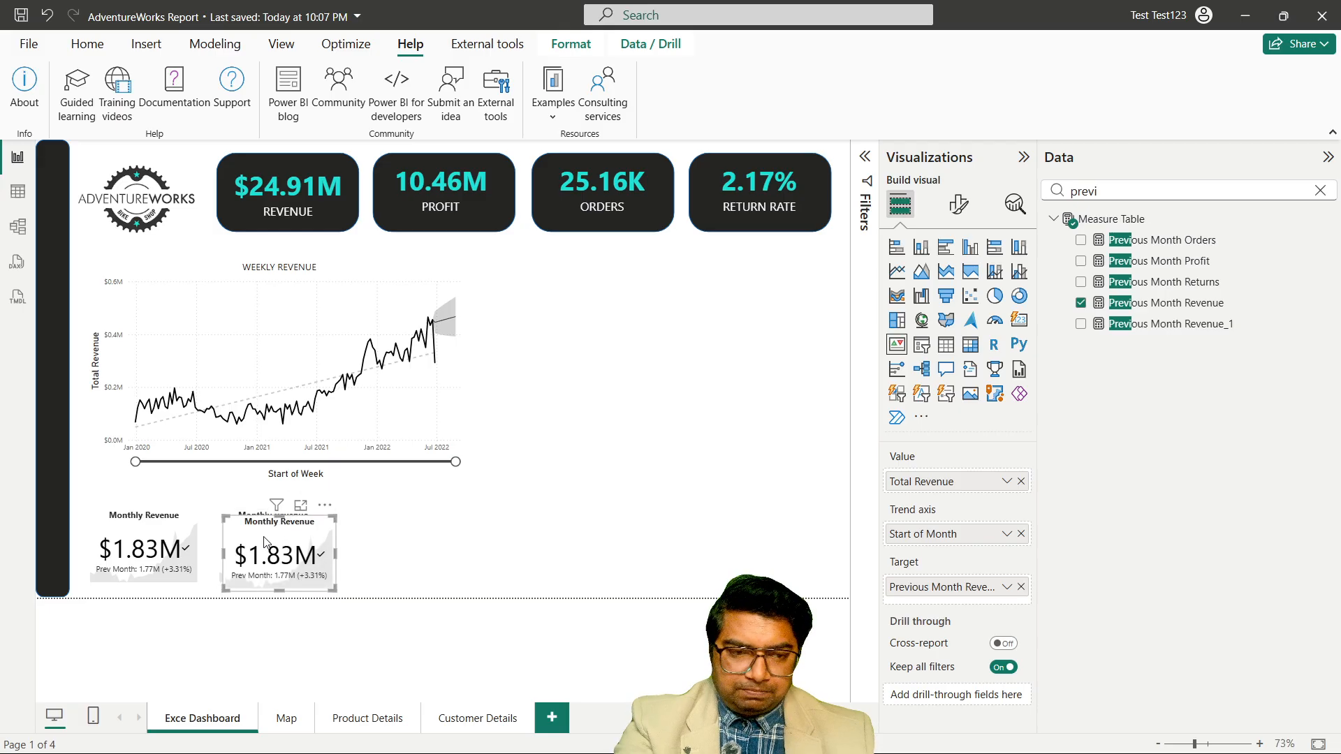
key("ctrl+v")
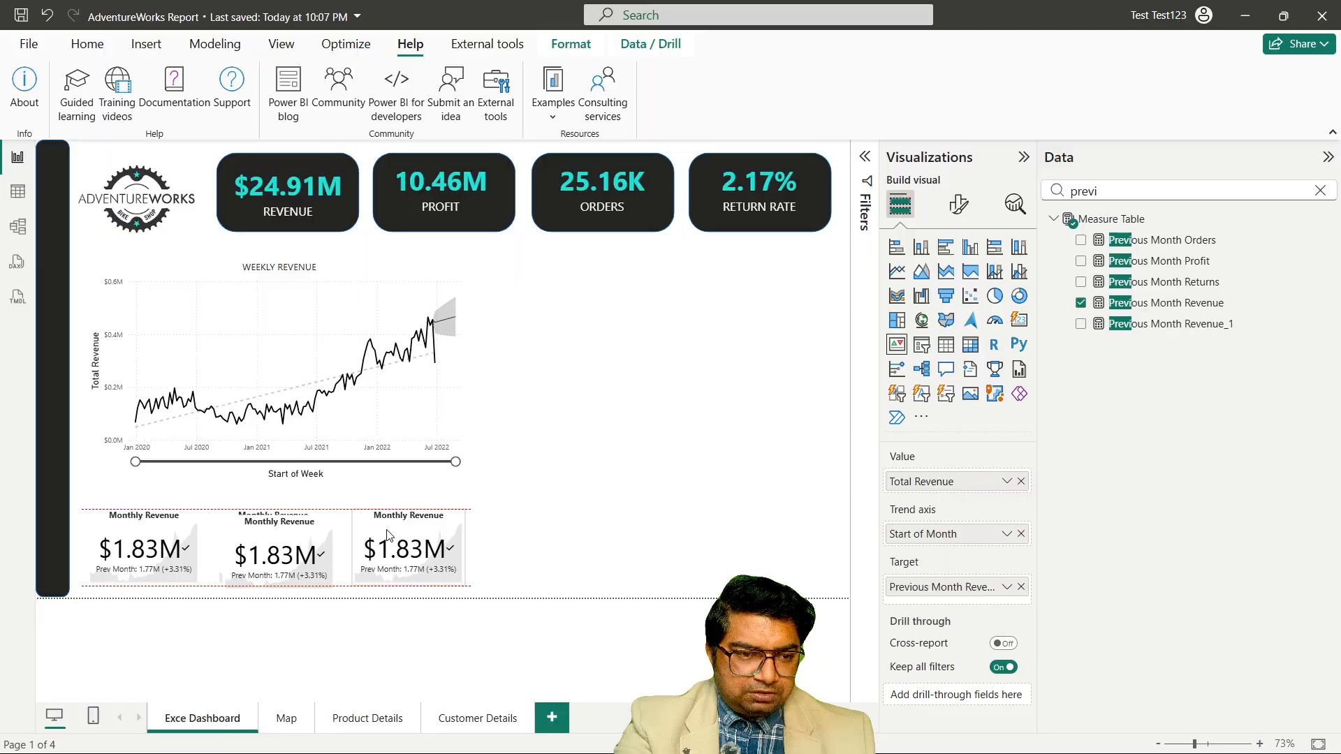
Delete the overlapping extra copy in the middle and space the three remaining KPIs evenly in the row.
left_click(259, 555)
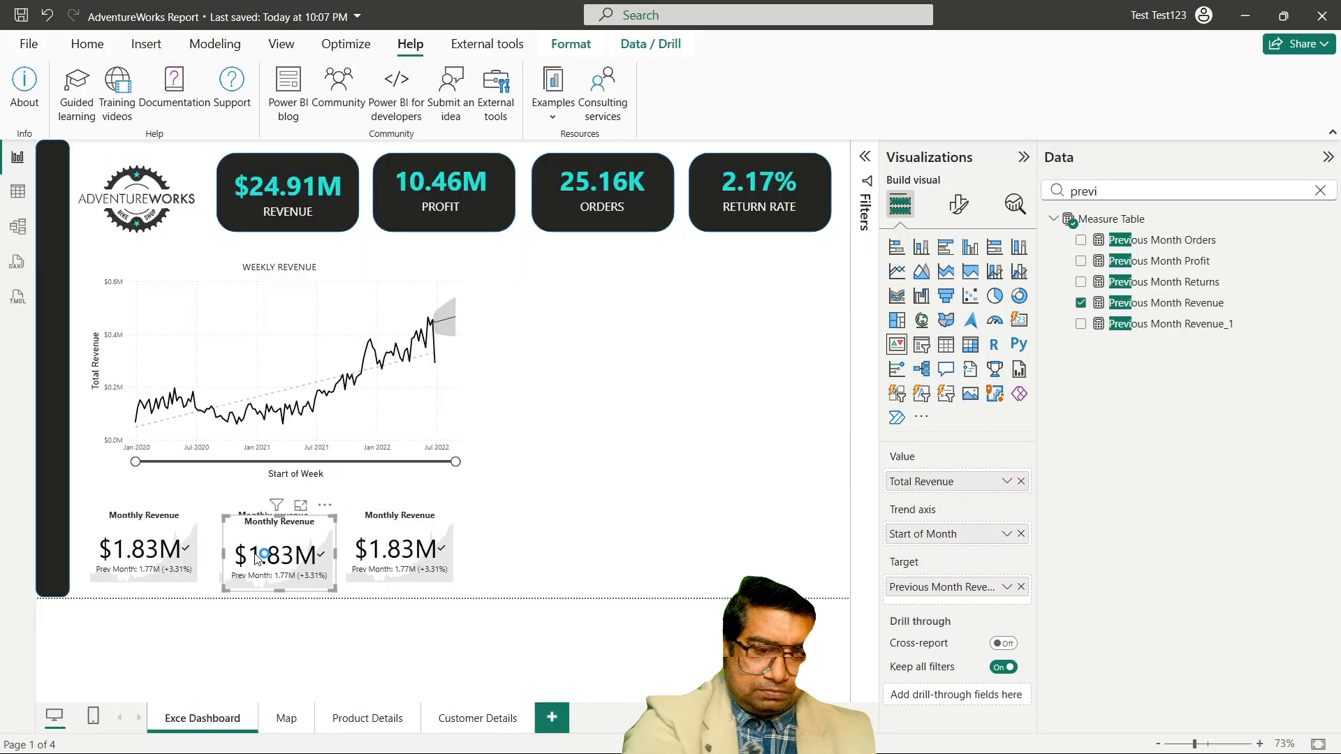
key("Delete")
left_click_drag(424, 540, 439, 545)
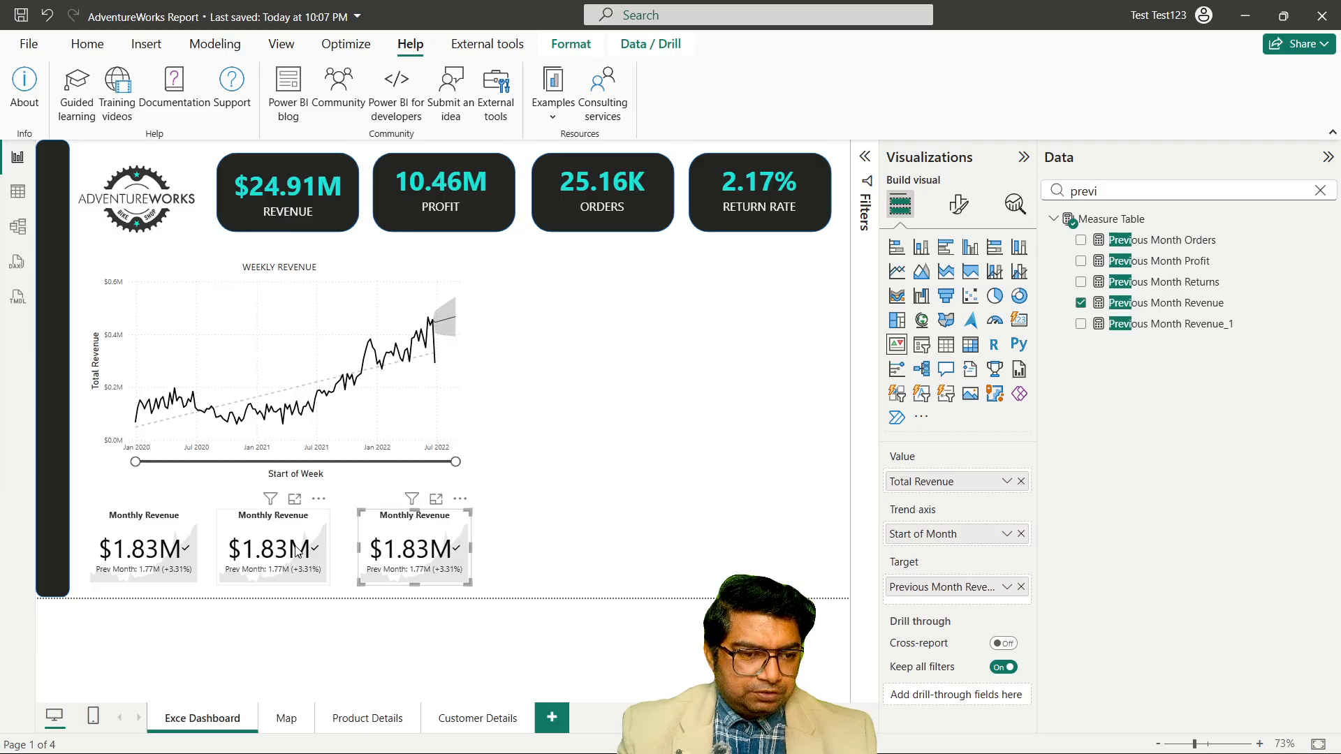
left_click_drag(297, 552, 294, 553)
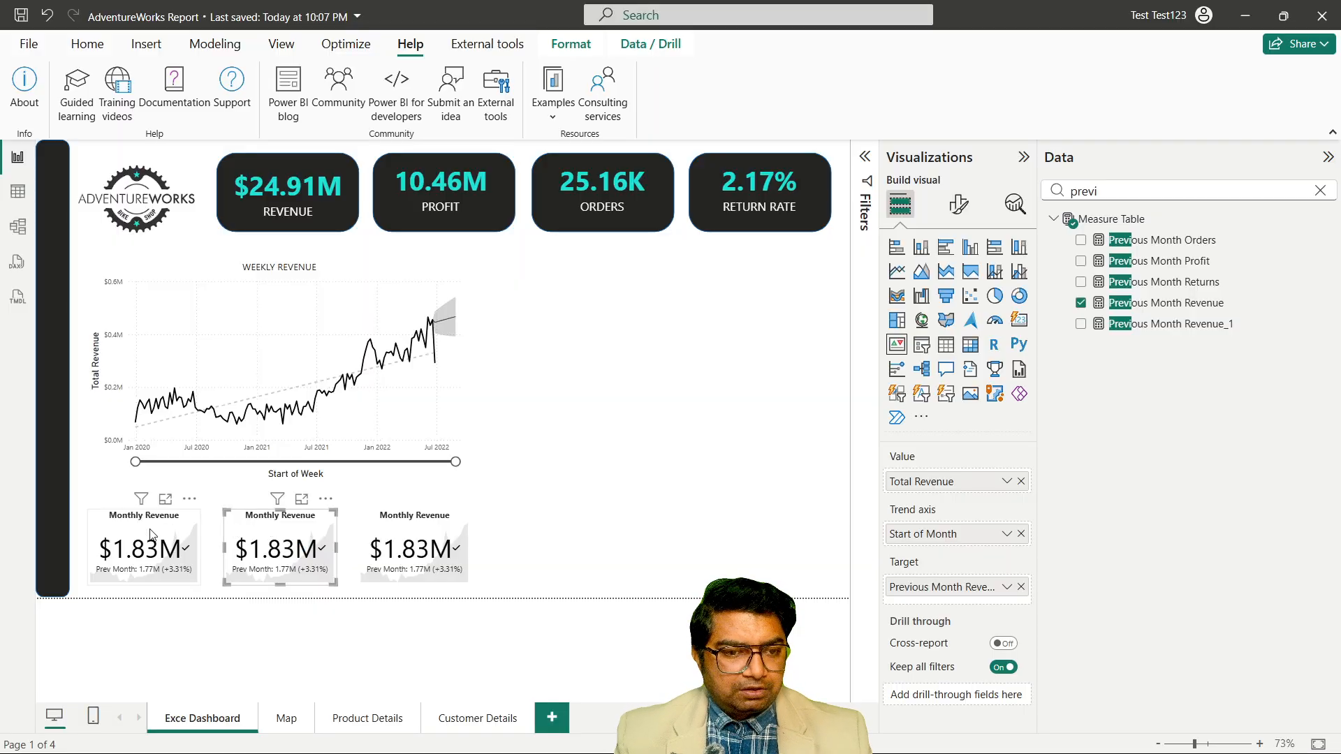
Replace the middle KPI's target, Previous Month Revenue, with the Previous Month Orders measure.
left_click(552, 506)
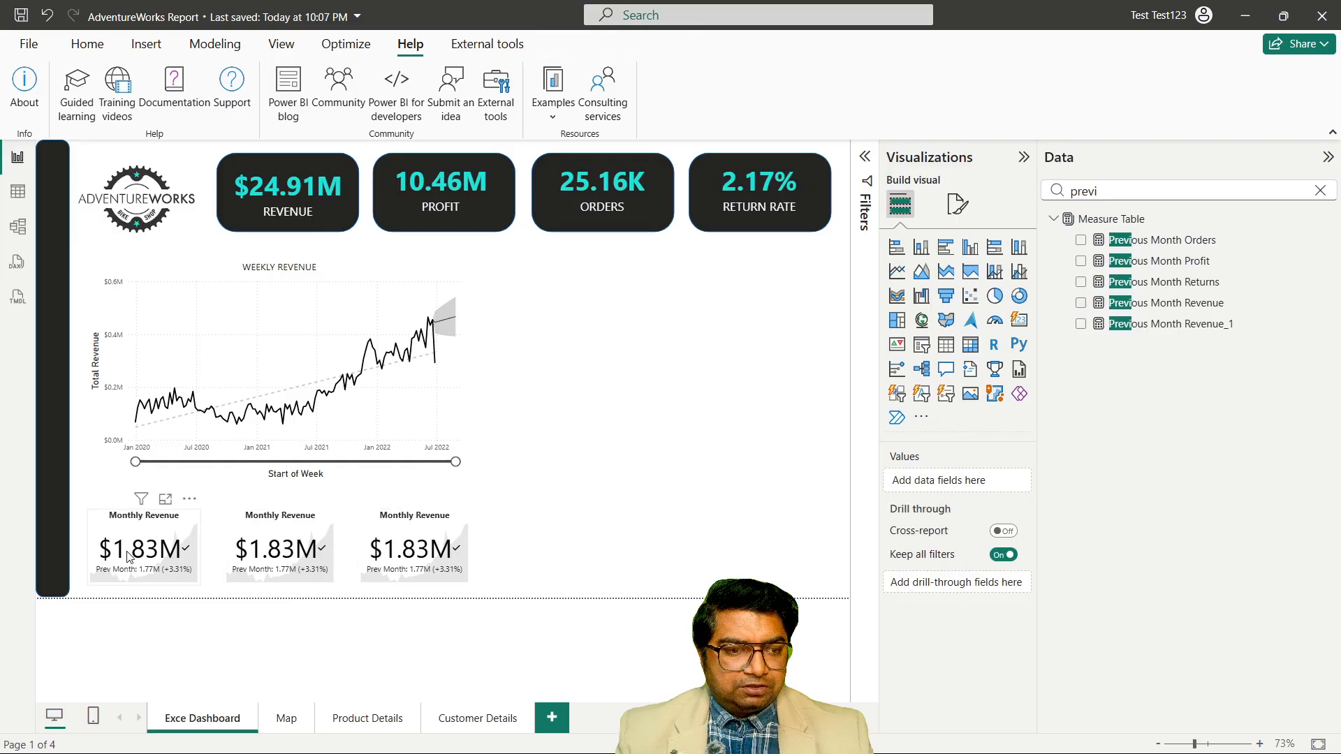
left_click(273, 540)
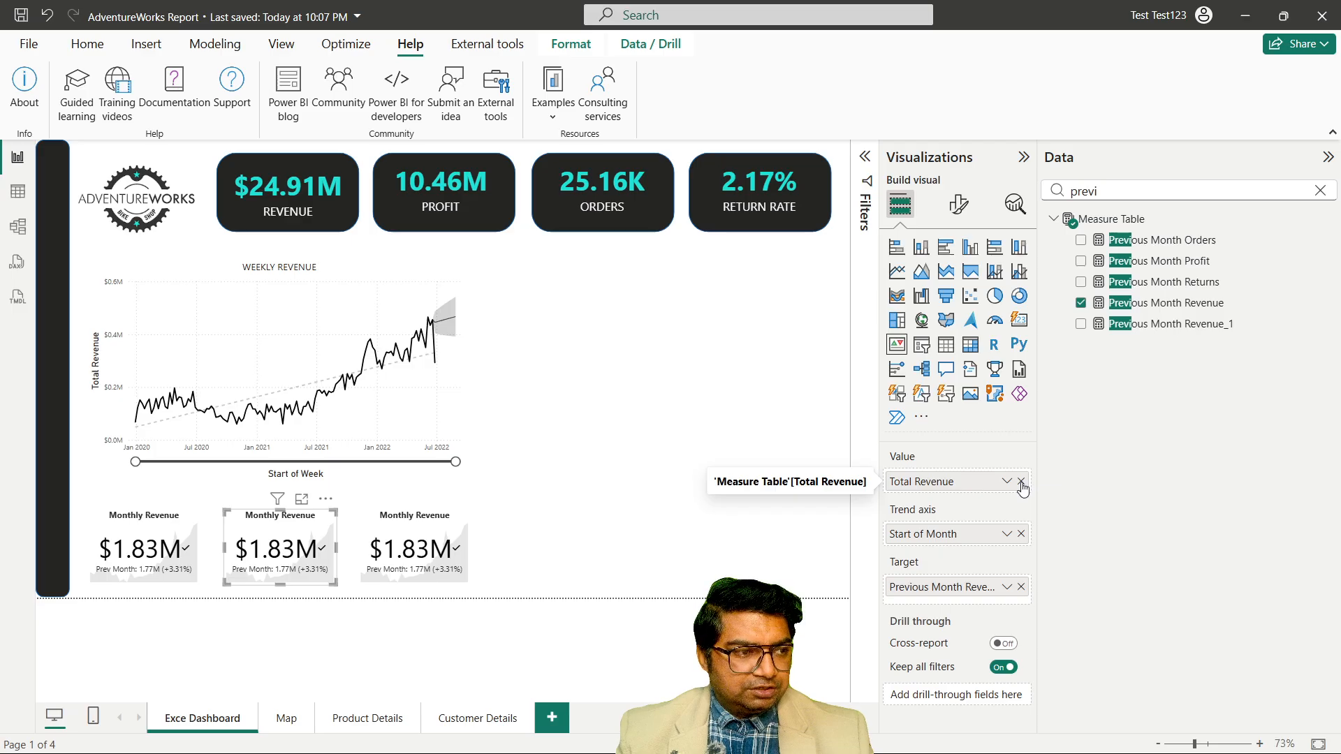
left_click(1022, 587)
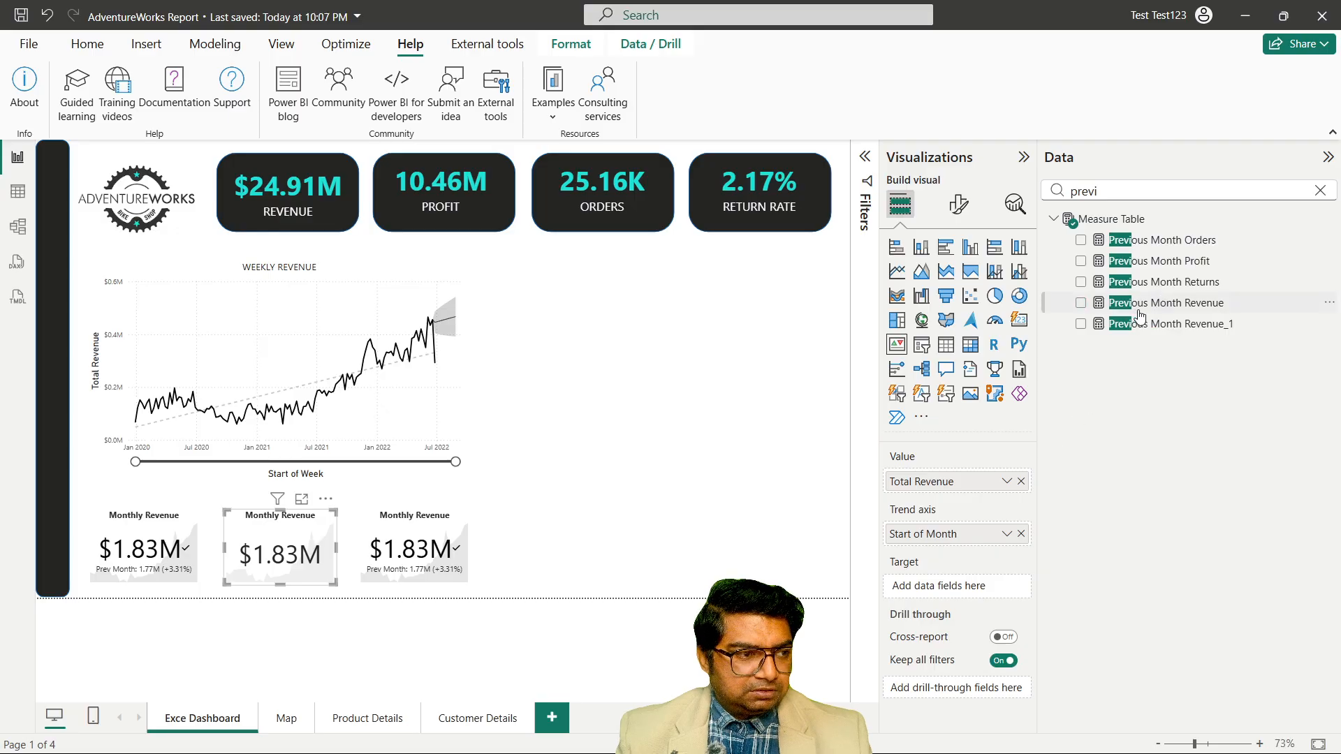
left_click_drag(1166, 243, 971, 589)
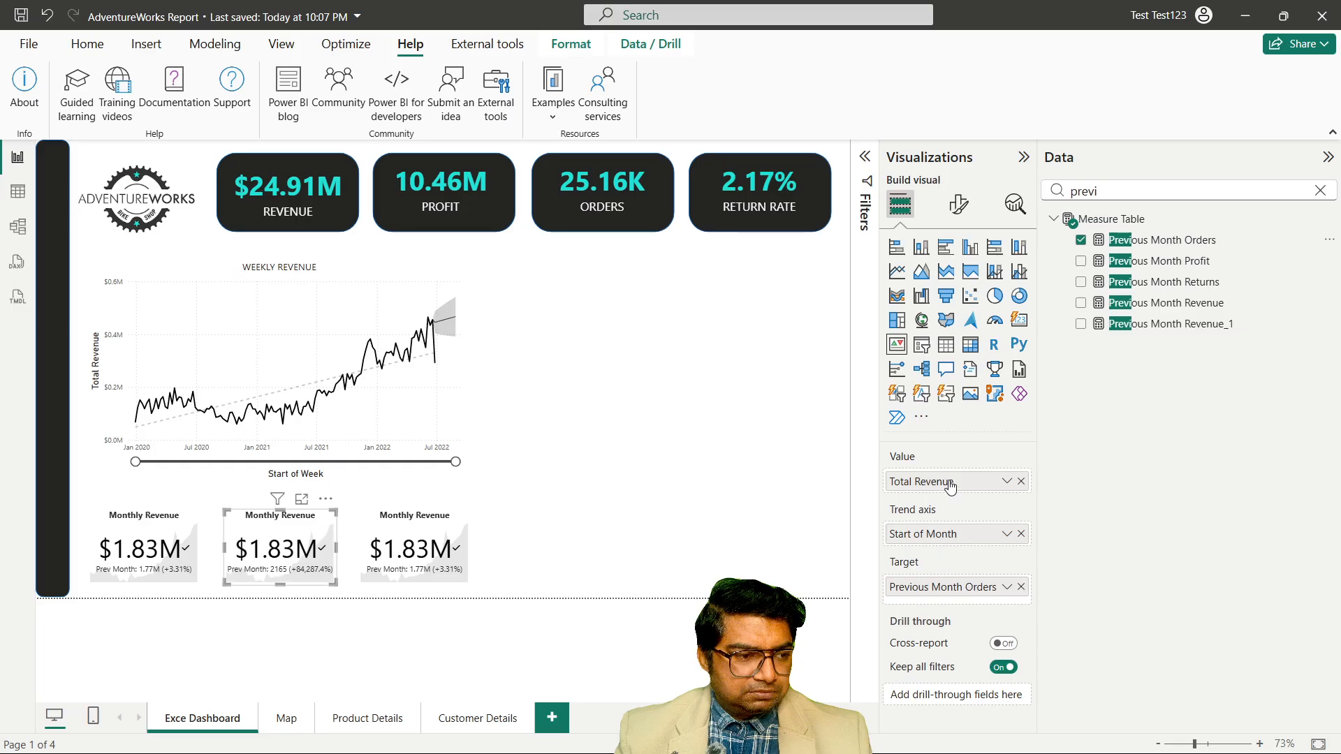
Replace the middle KPI's value, Total Revenue, with the Total Orders measure, searching the fields for "total".
left_click(1021, 482)
double_click(1108, 188)
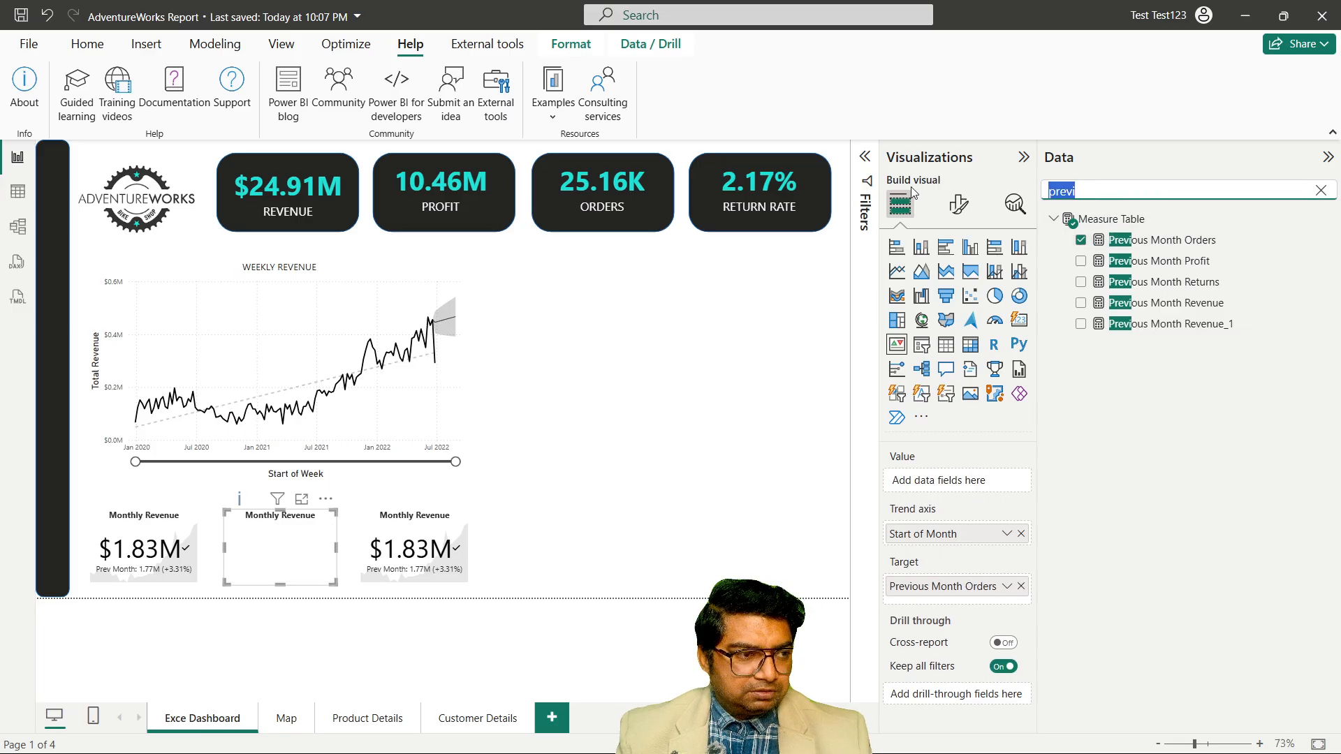
key("BackSpace")
type("total")
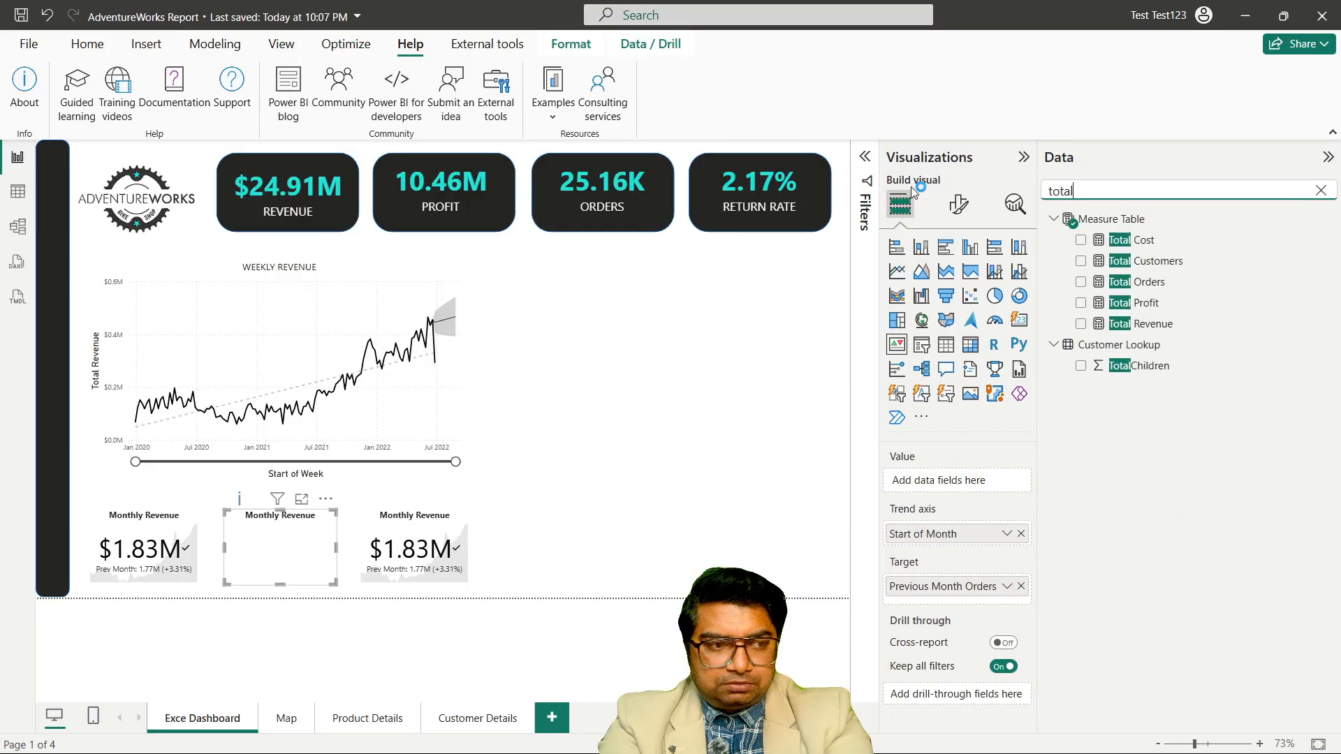
left_click_drag(1135, 283, 940, 480)
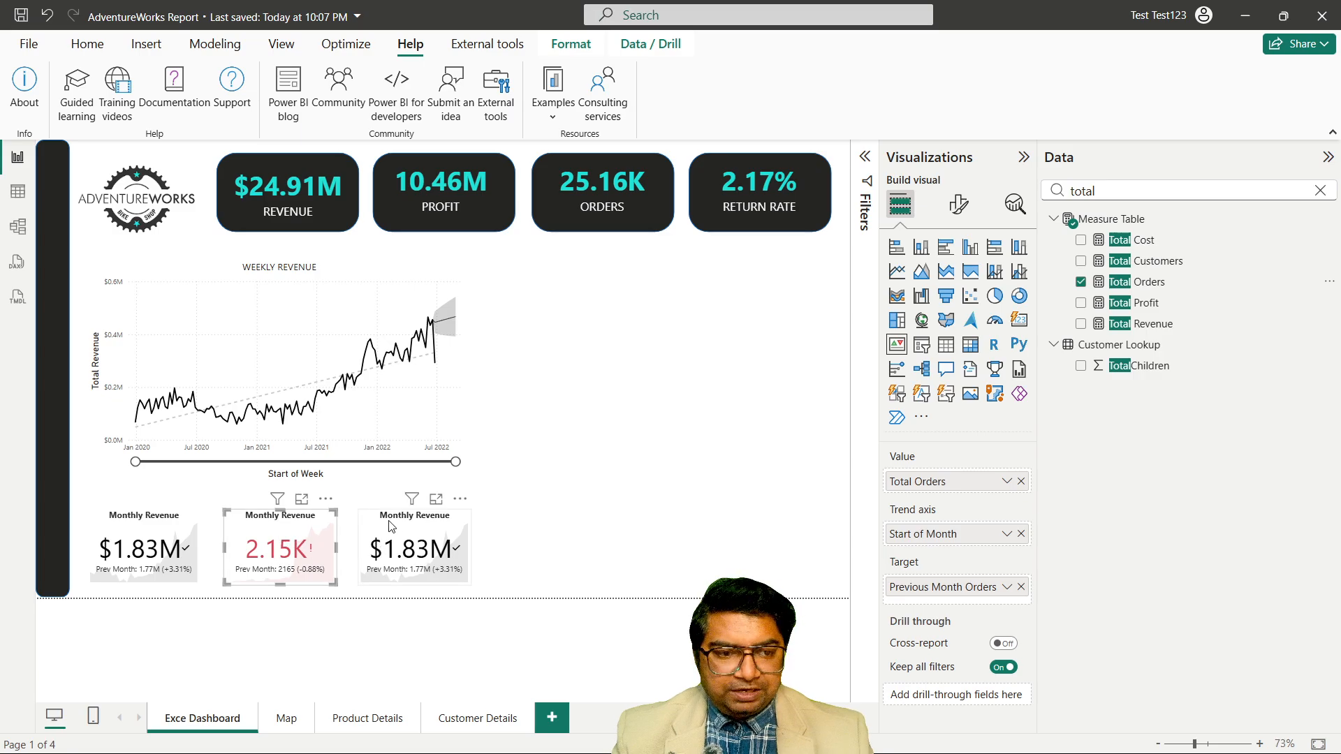
Remove Total Revenue from the third KPI's value, search the fields for "retur" and display the All Returns measure's formula.
left_click(408, 540)
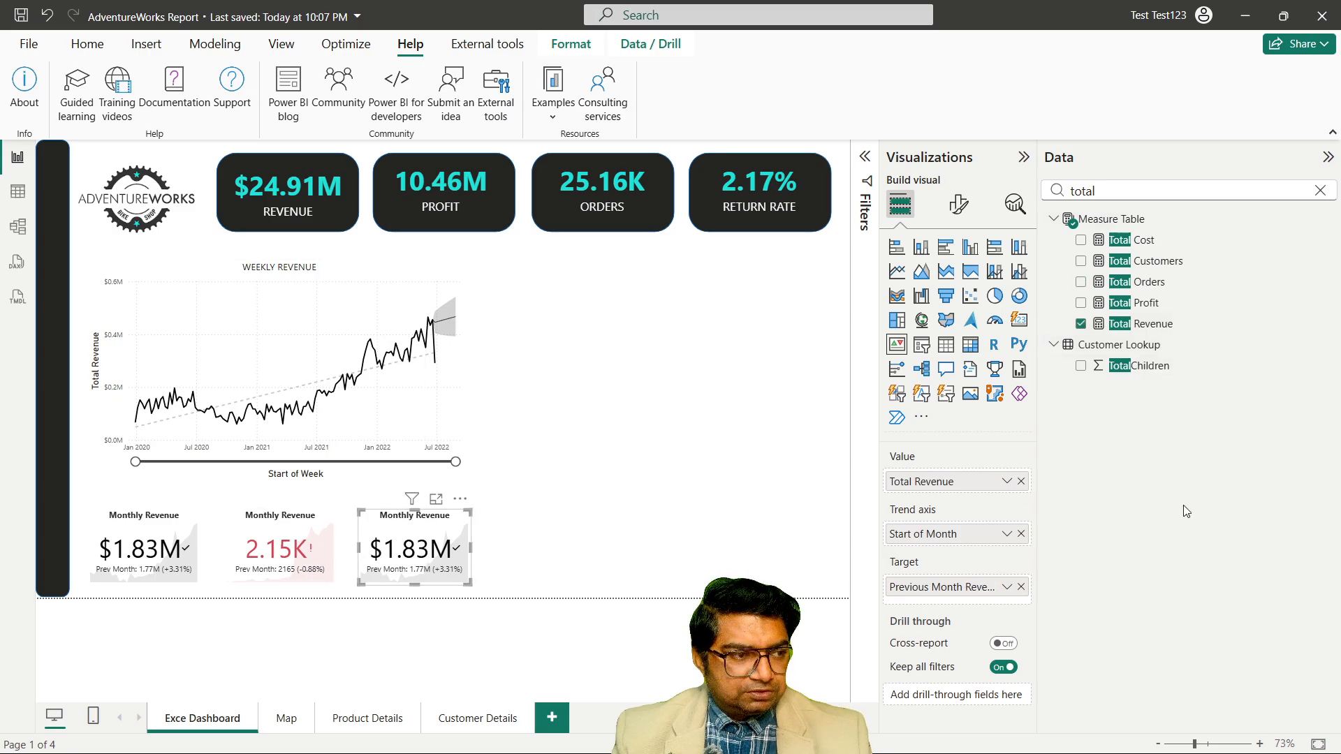
left_click(1021, 481)
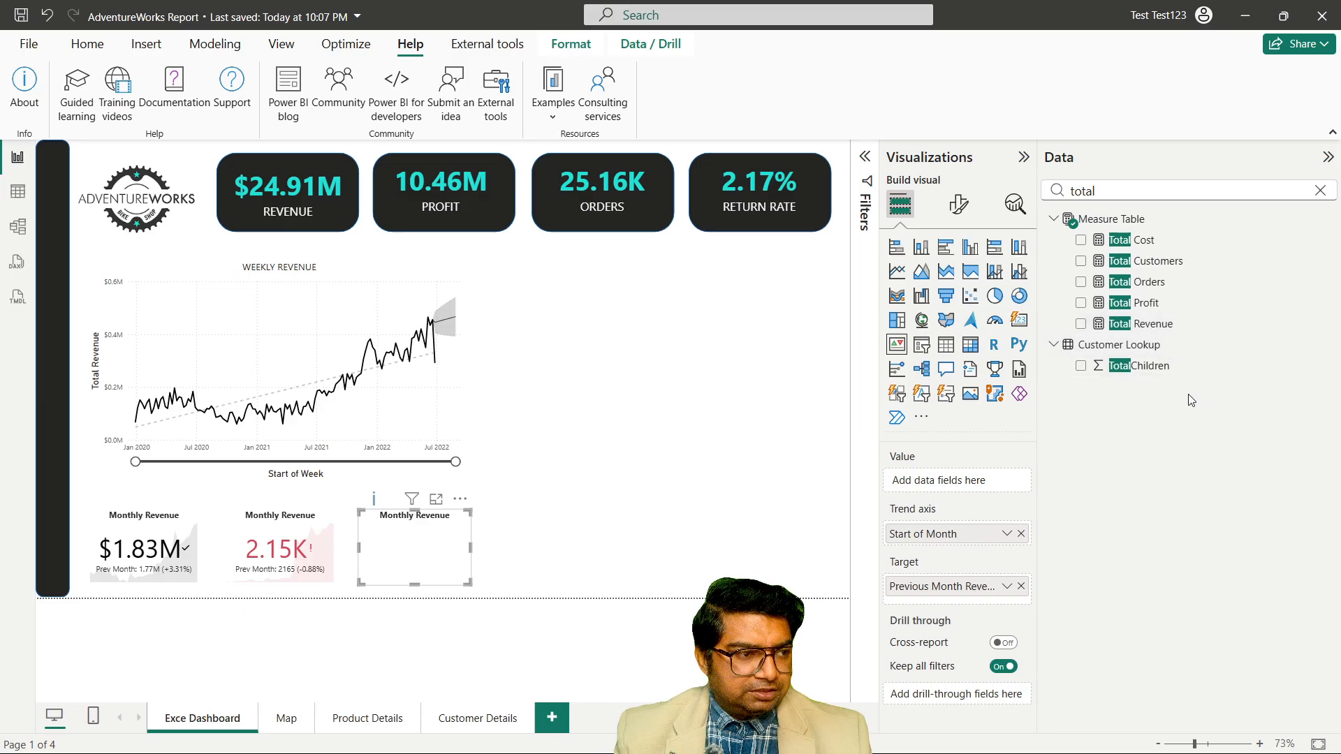
left_click_drag(1100, 191, 937, 183)
type("t")
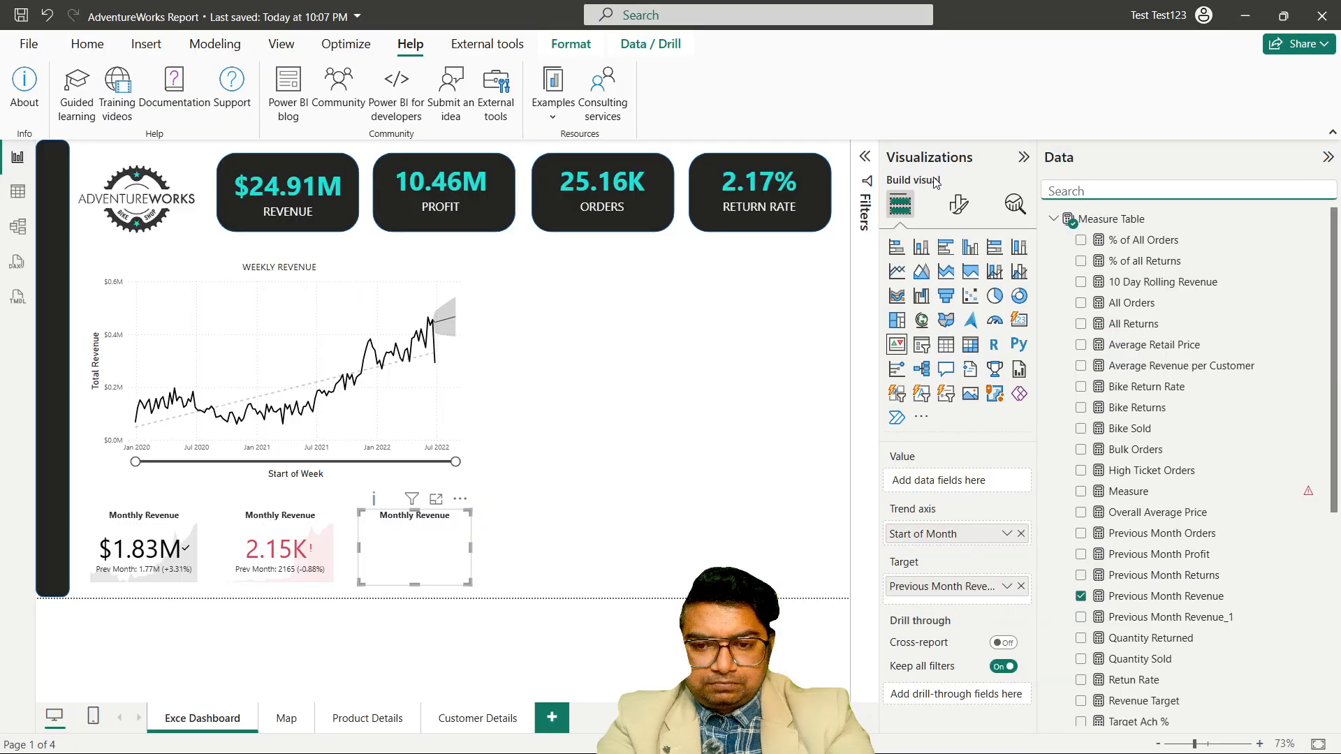
type("e")
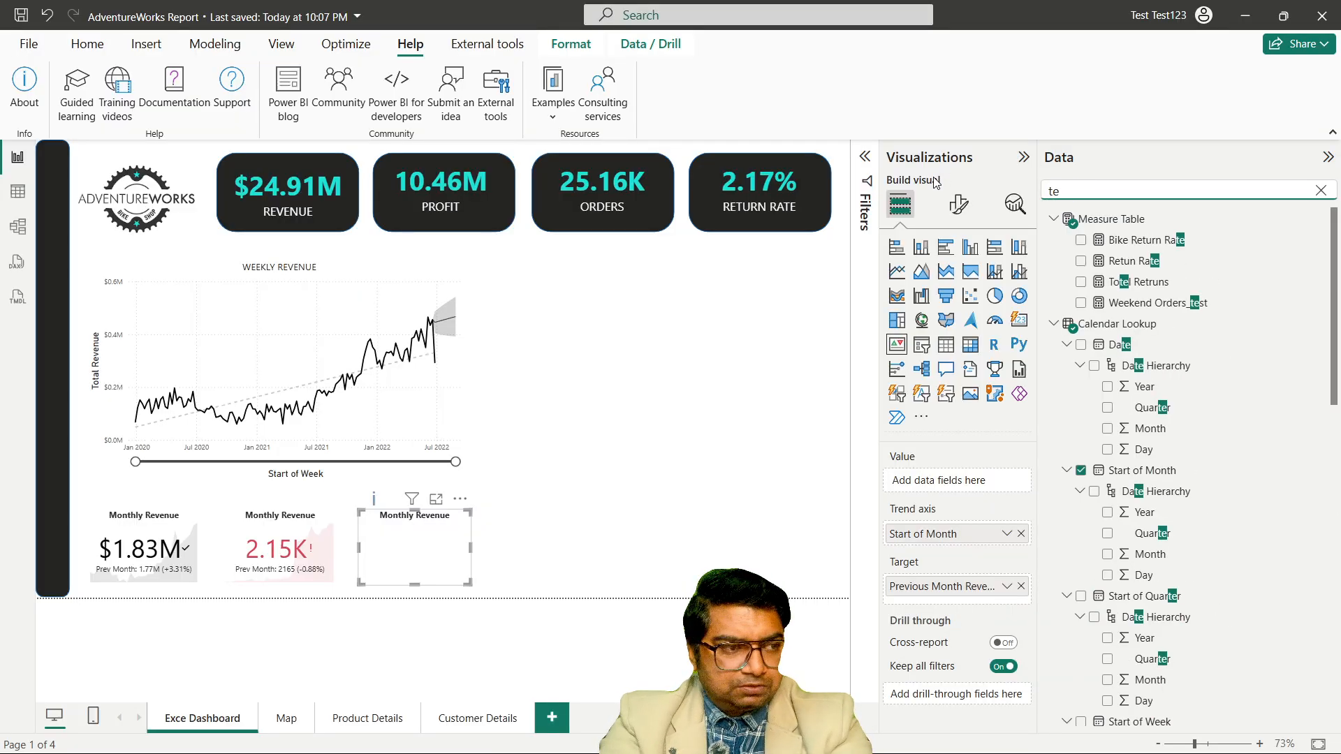
key("BackSpace")
key("BackSpace")
type("re")
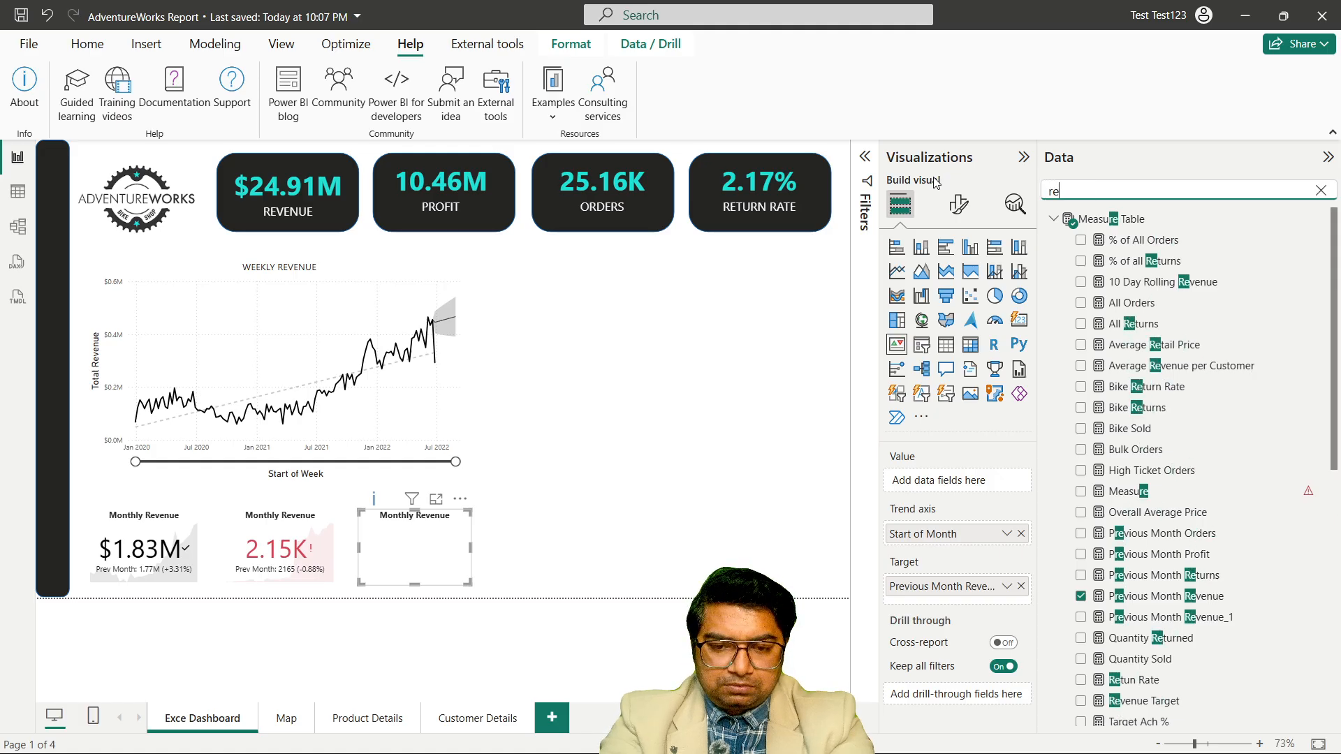
key("BackSpace")
key("BackSpace")
type("retur")
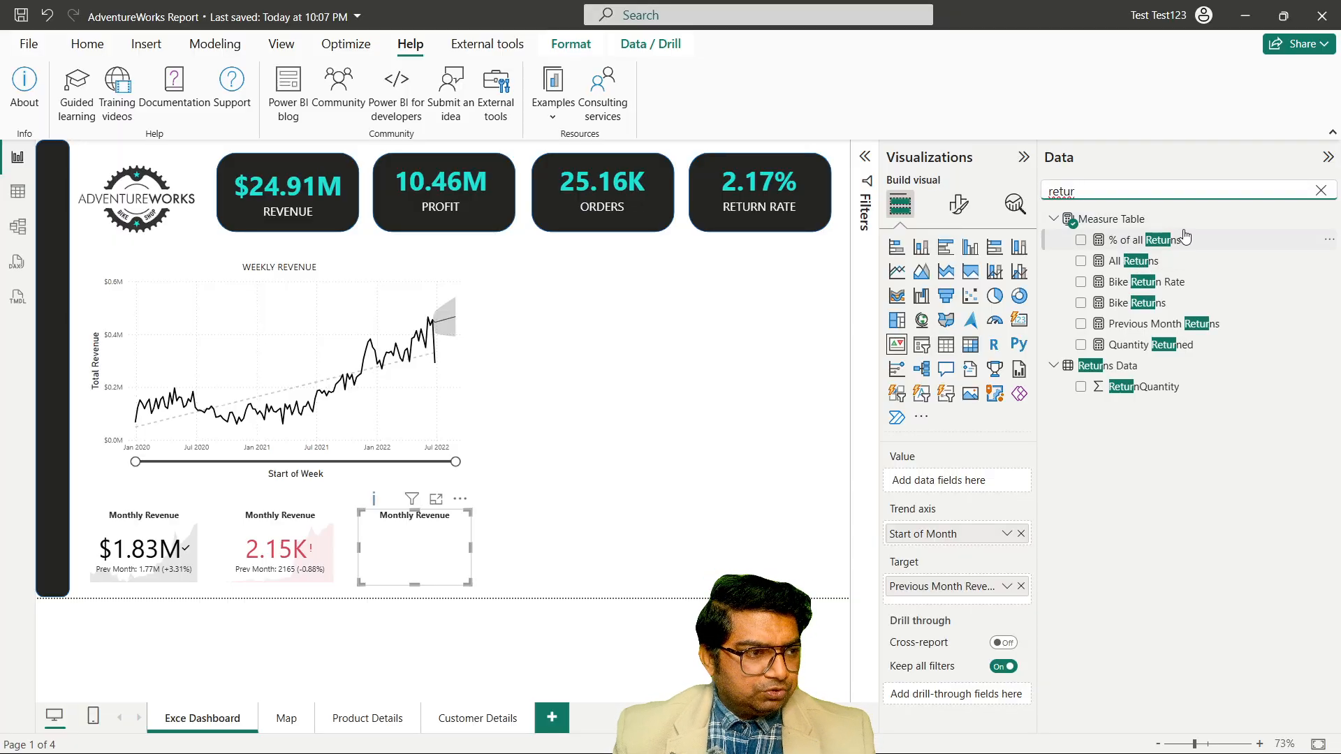
left_click_drag(1146, 262, 1179, 198)
left_click(1132, 264)
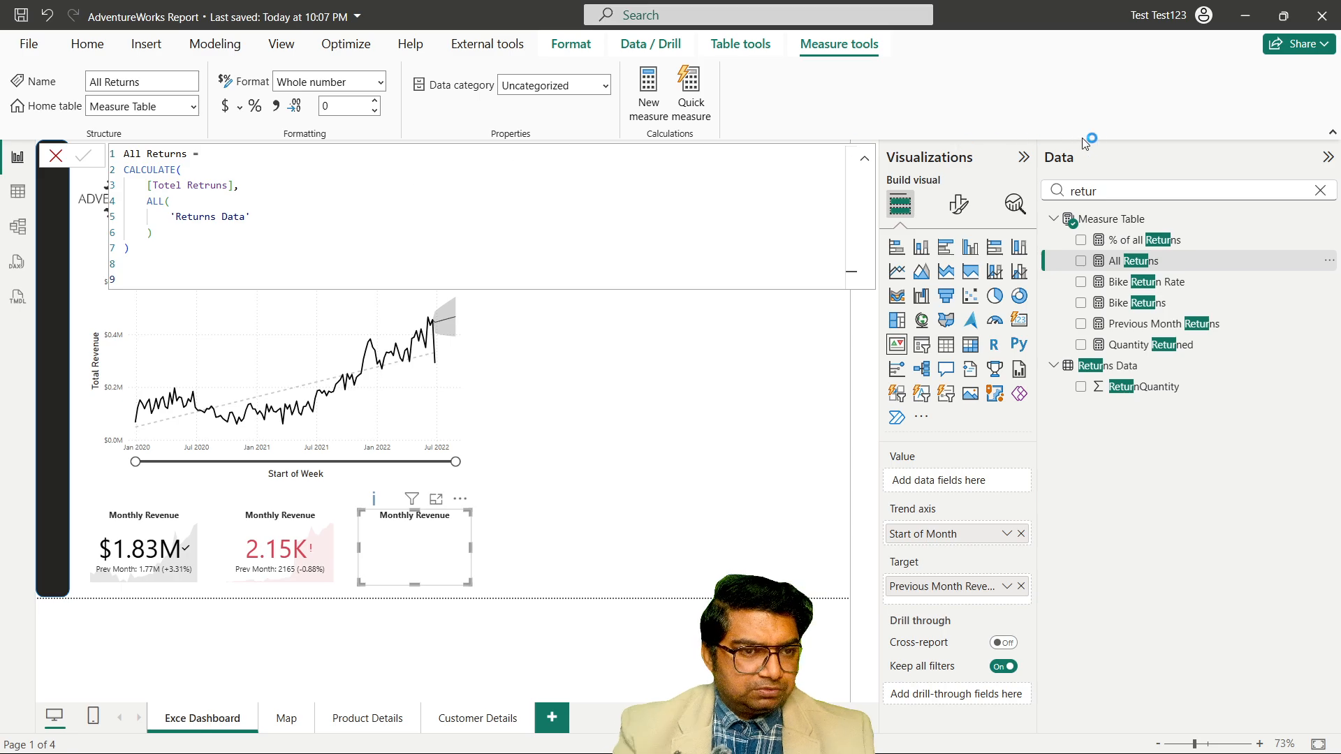
Search the fields for "totel" and set the Totel Retruns measure as the third KPI's value.
double_click(1046, 189)
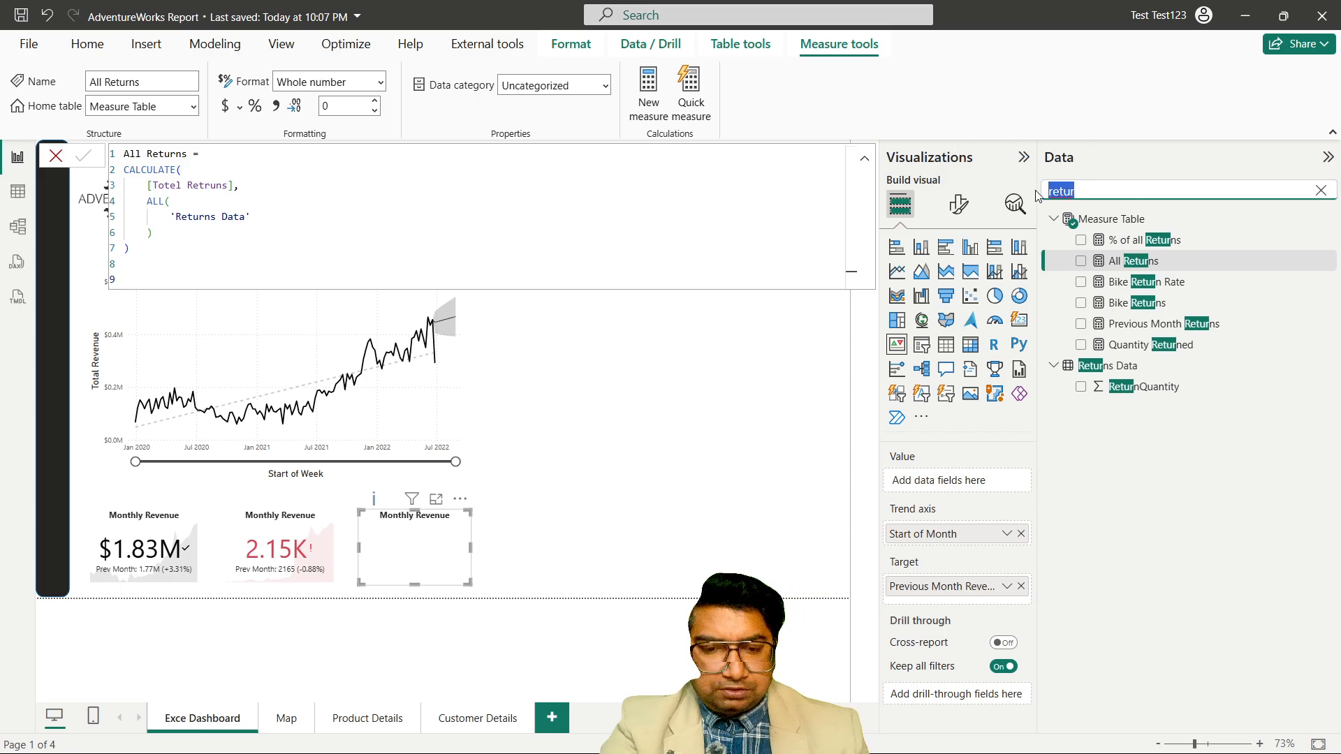
type("totel")
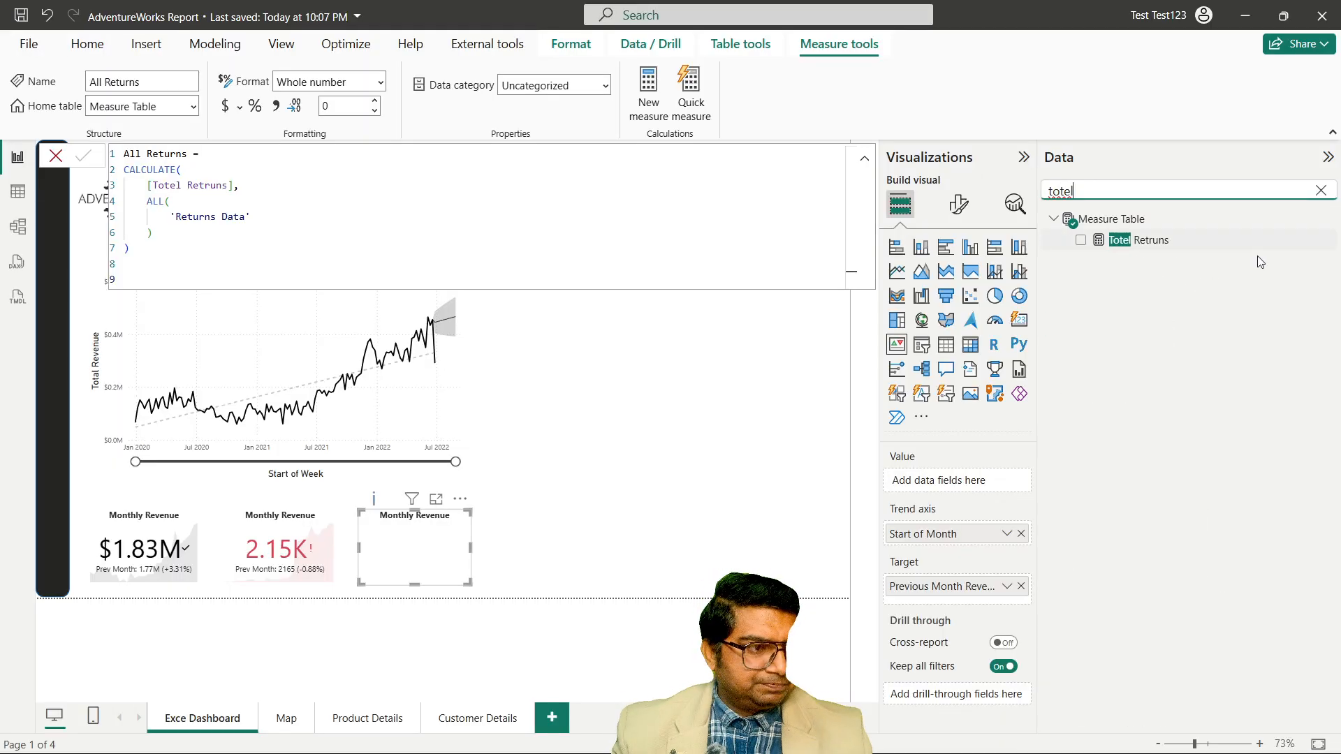
left_click_drag(1163, 248, 969, 482)
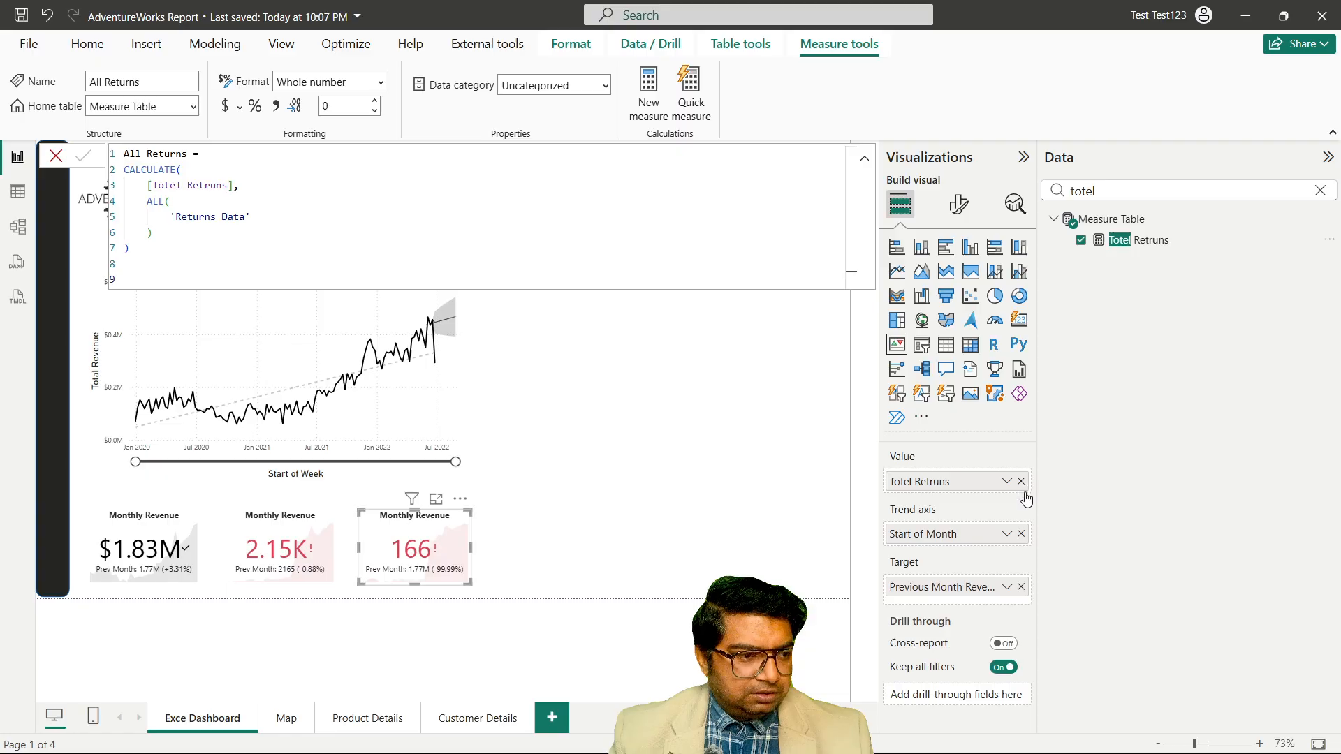
Replace the third KPI's target with the Previous Month Returns measure, searching the fields for "previ".
left_click(1021, 587)
double_click(1097, 189)
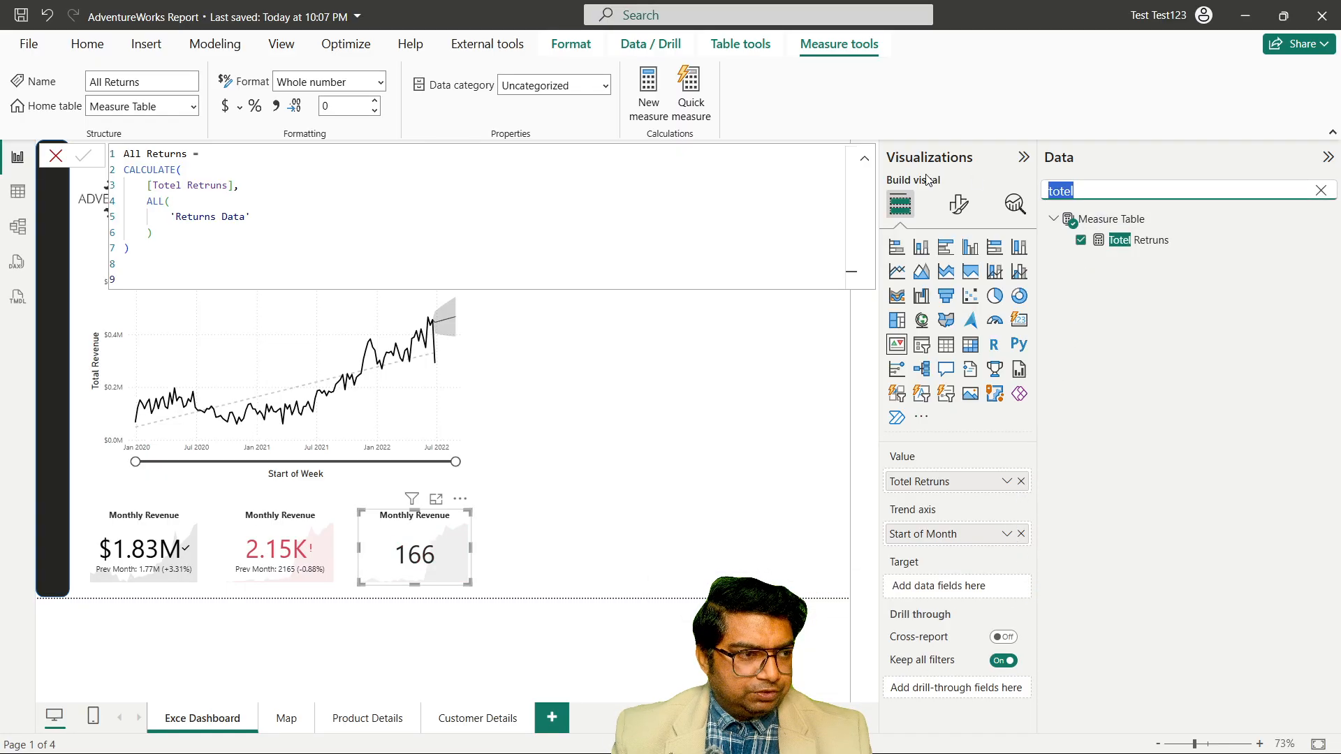
key("BackSpace")
type("previ")
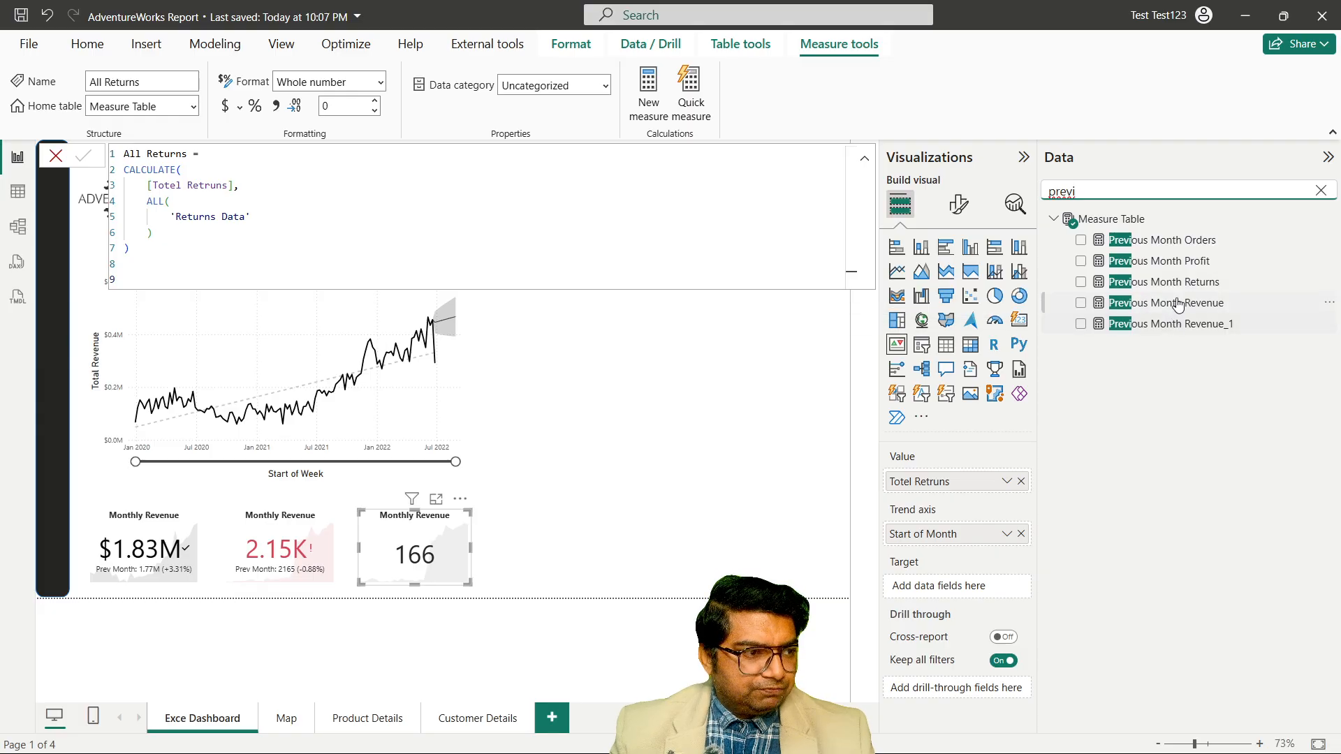
left_click_drag(1181, 284, 965, 589)
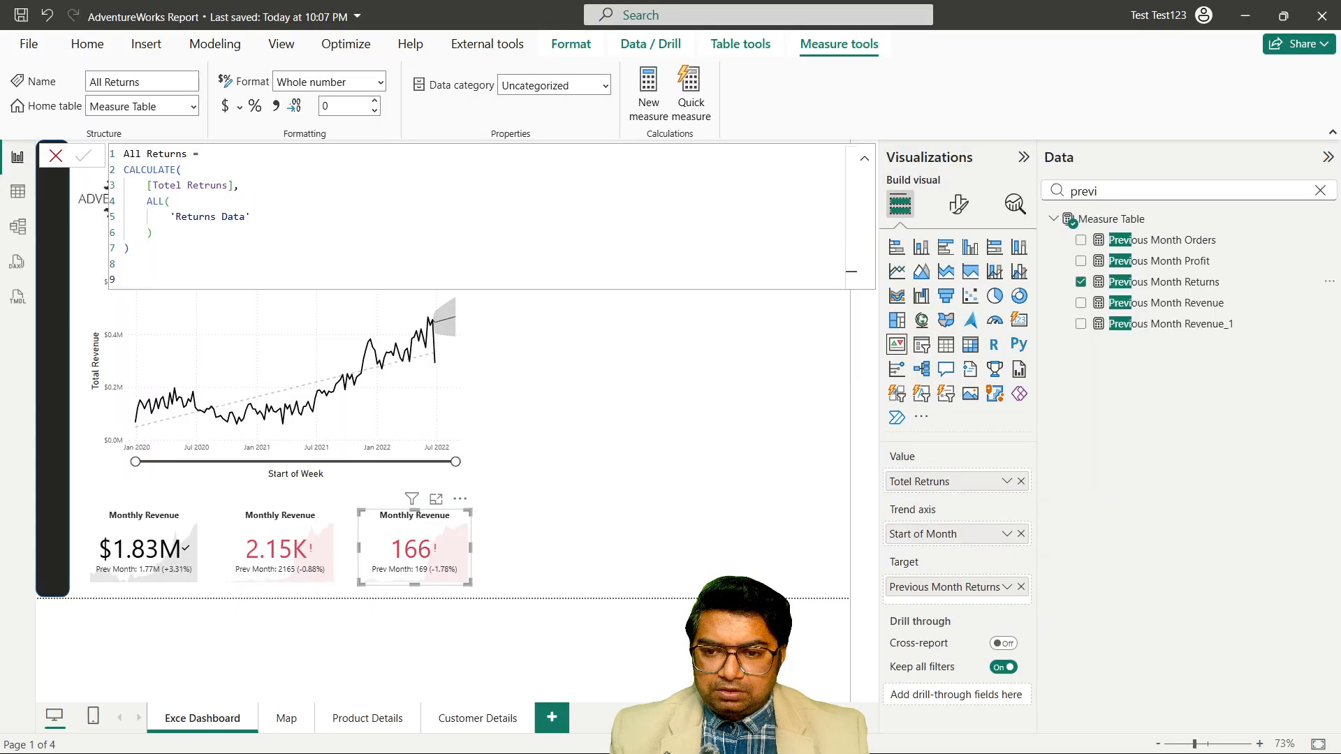
Change the middle KPI's title text to "Monthly Orders".
left_click(284, 531)
left_click(959, 204)
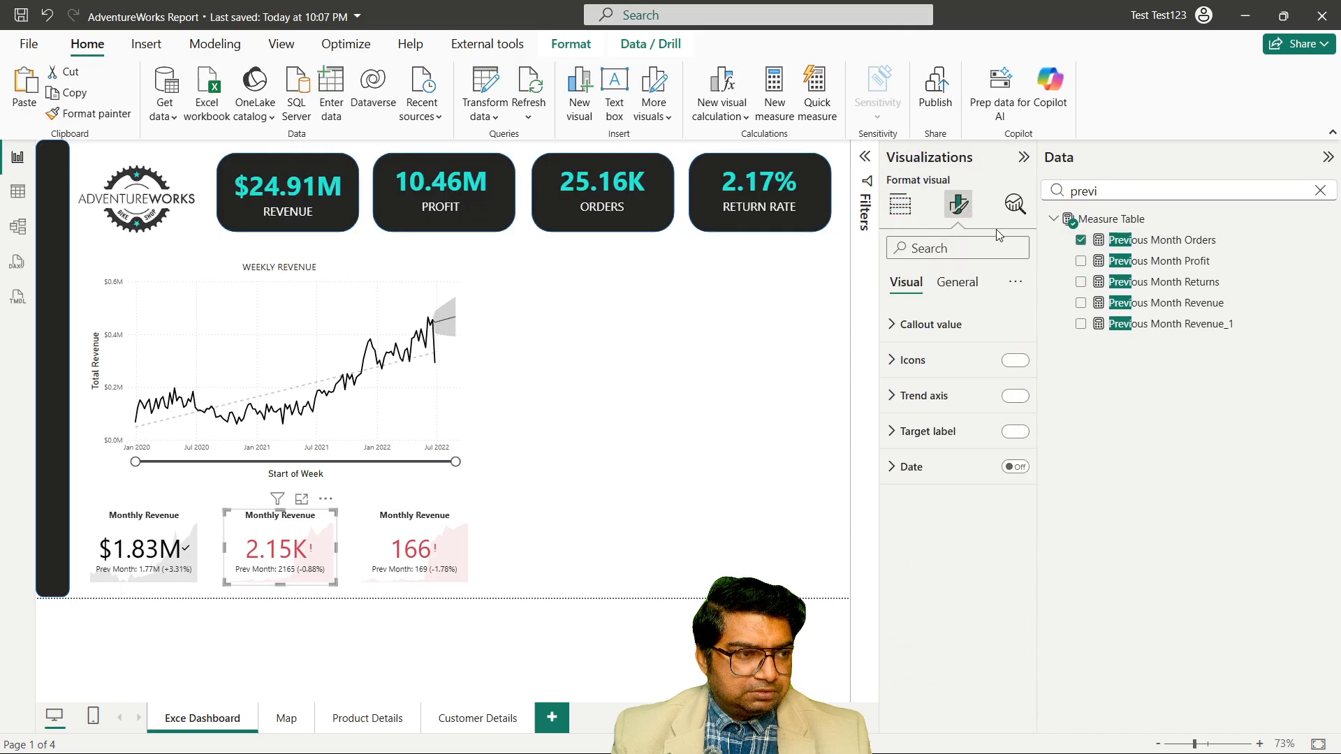
left_click(957, 282)
left_click(909, 359)
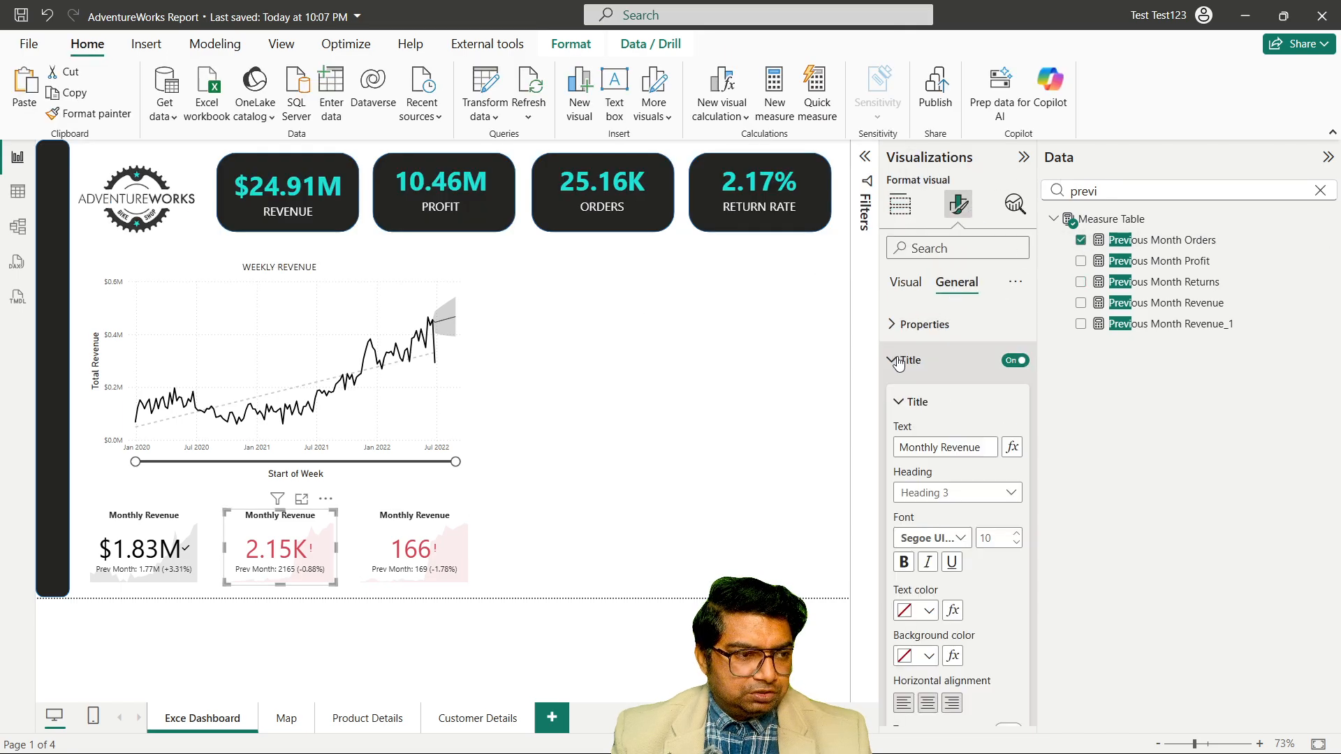
double_click(954, 450)
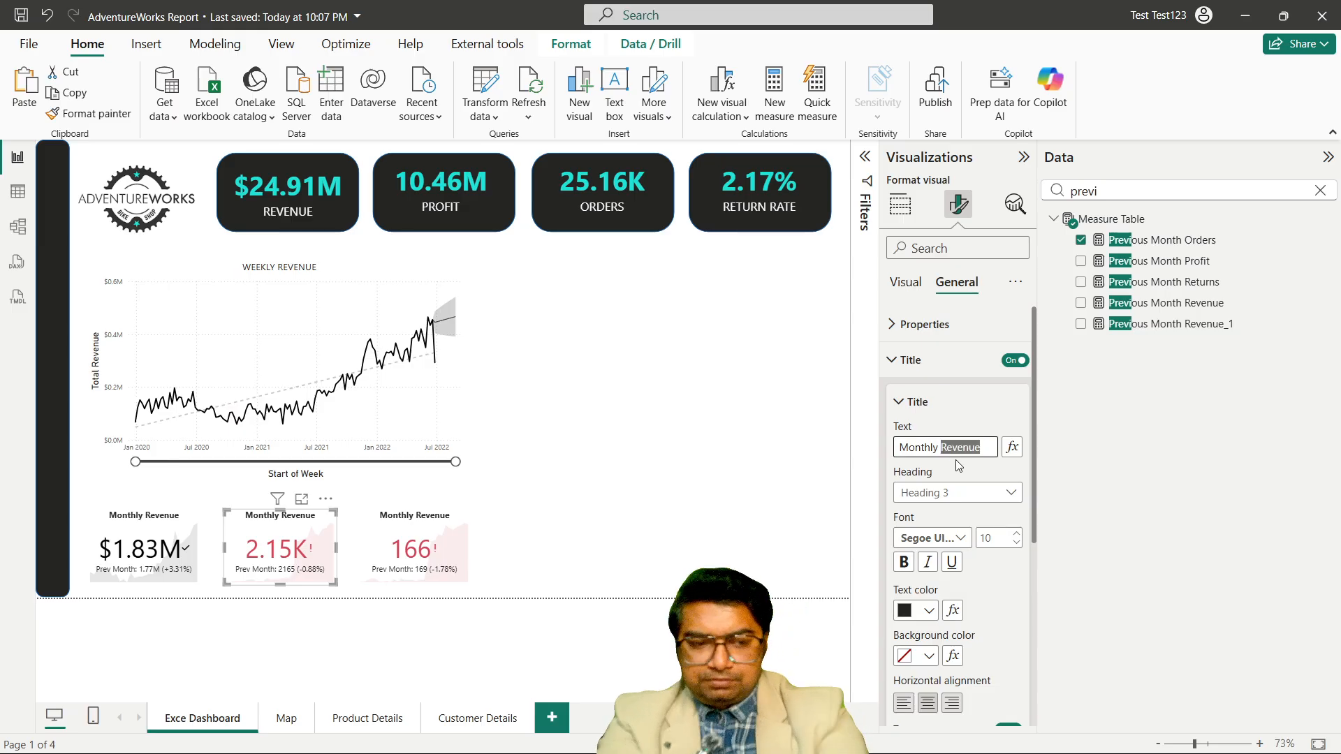
type("Order")
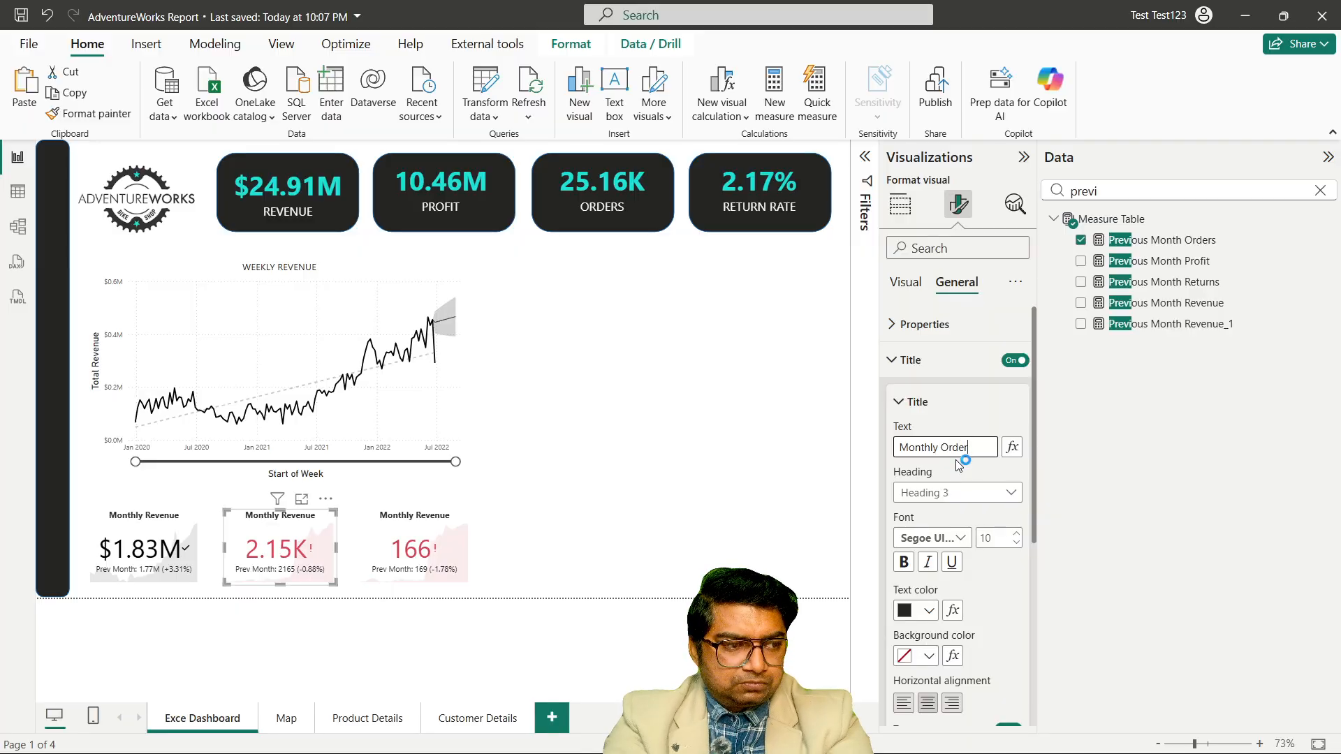
type("s")
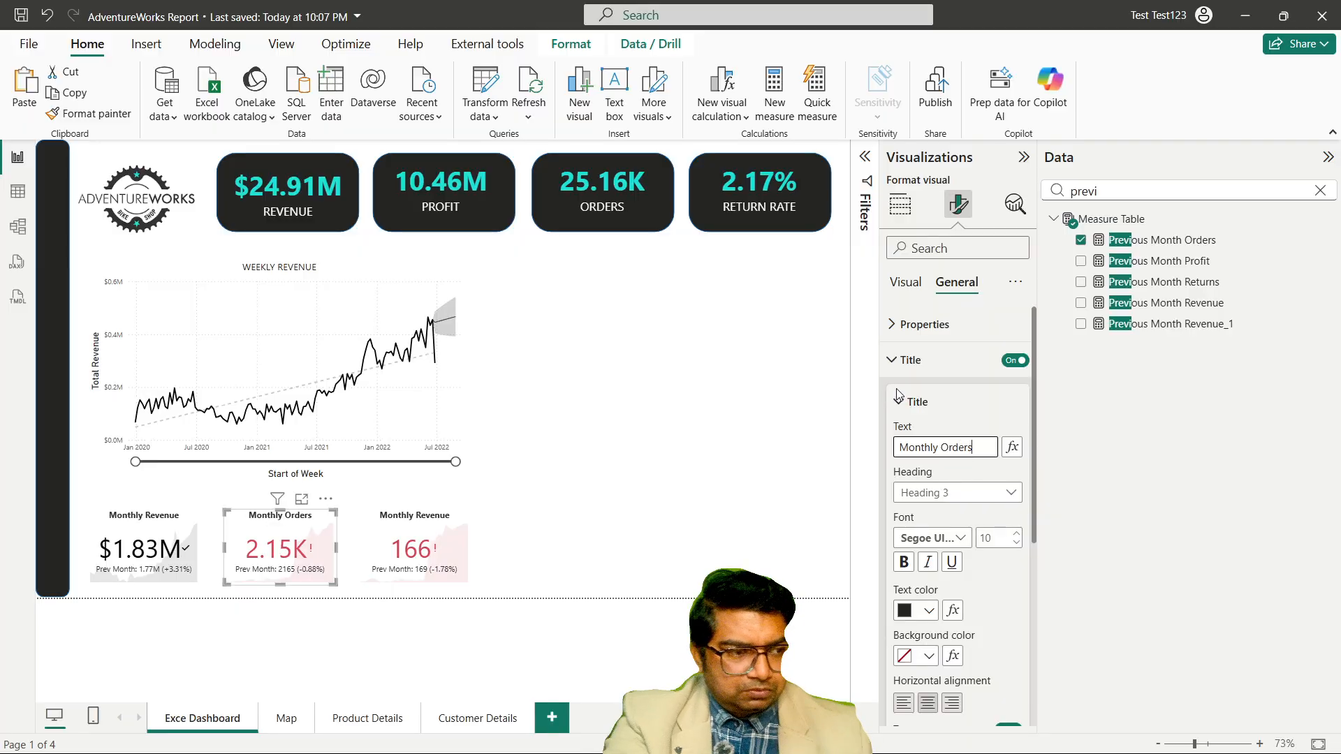
Change the third KPI's title text to "Monthly Return" and deselect the KPI.
left_click(435, 543)
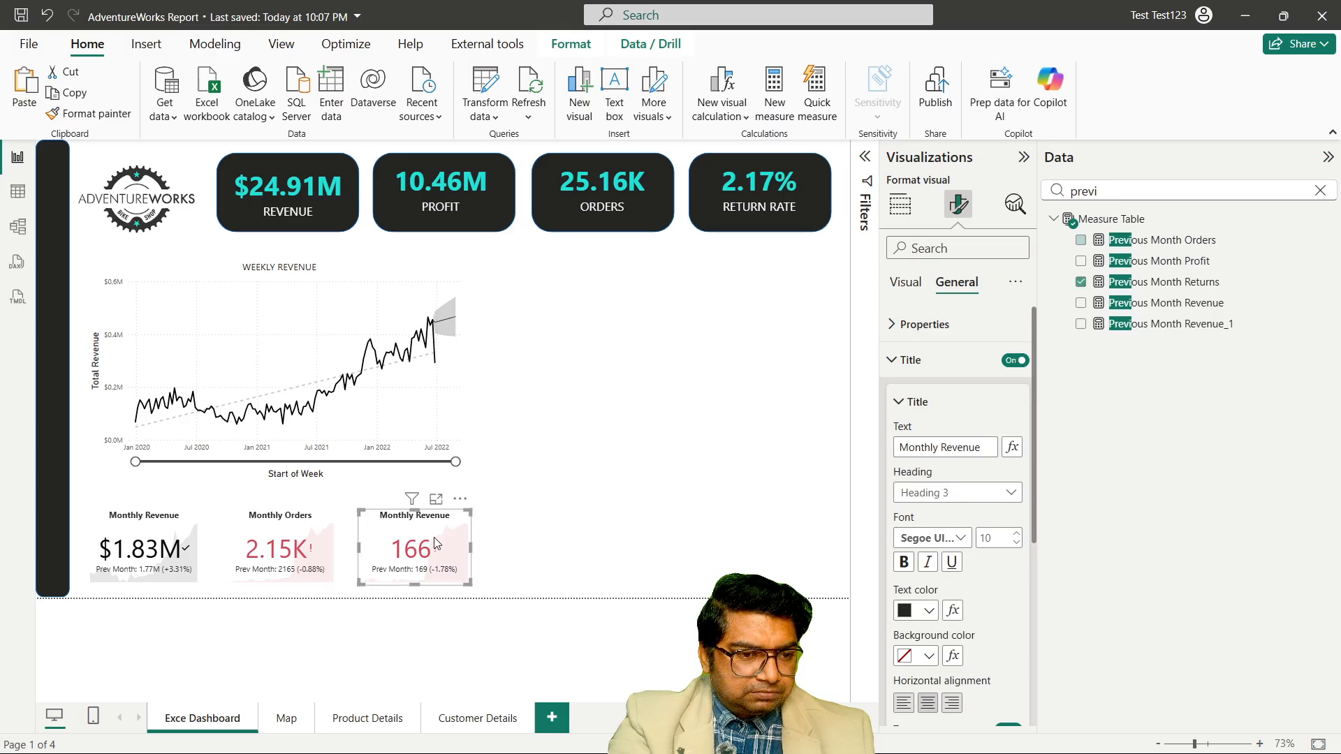
double_click(965, 448)
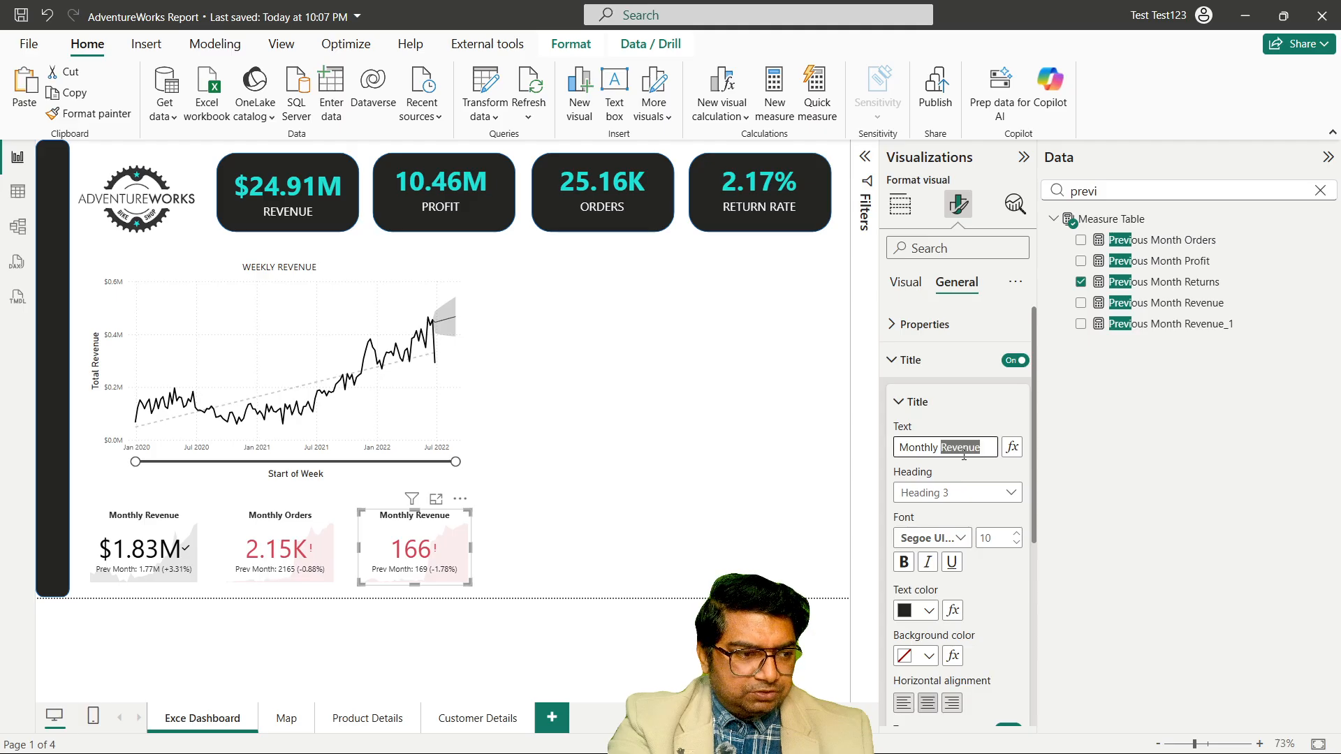
type("r")
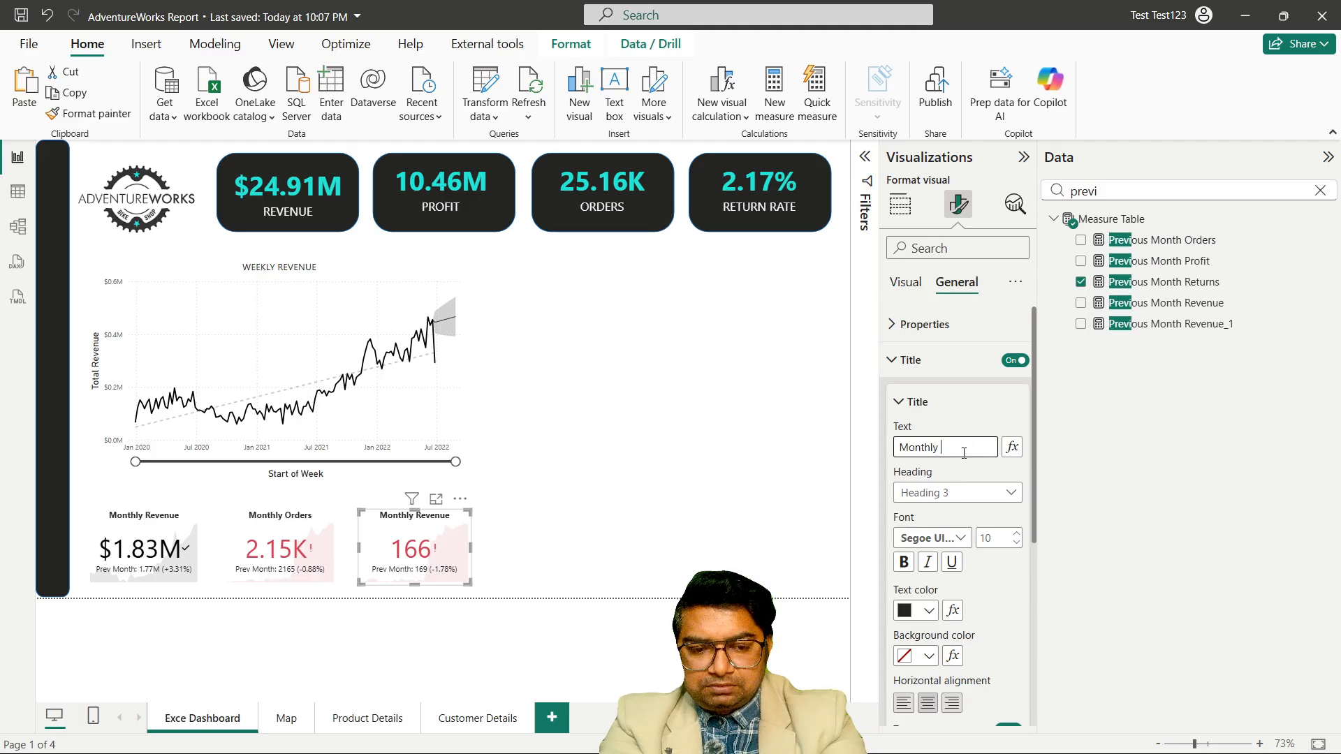
type("eturn")
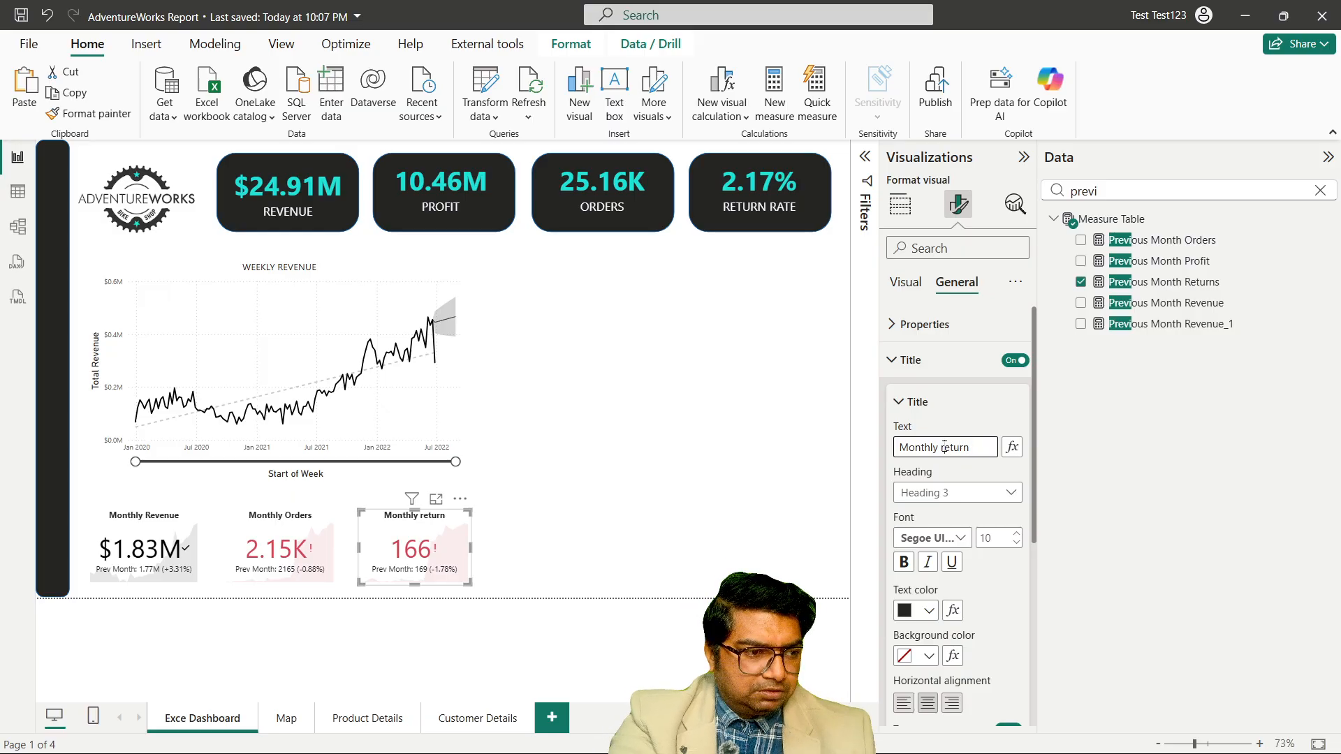
double_click(945, 448)
type("Return")
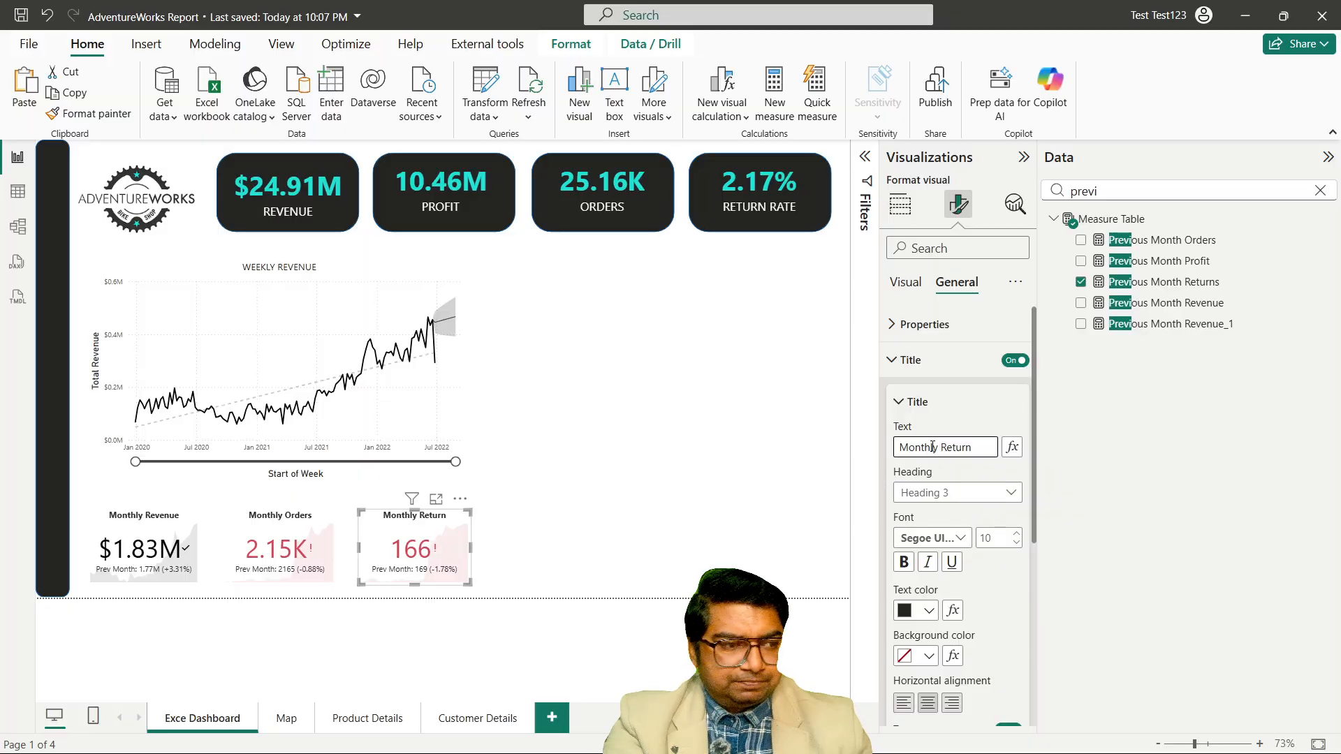
left_click(732, 479)
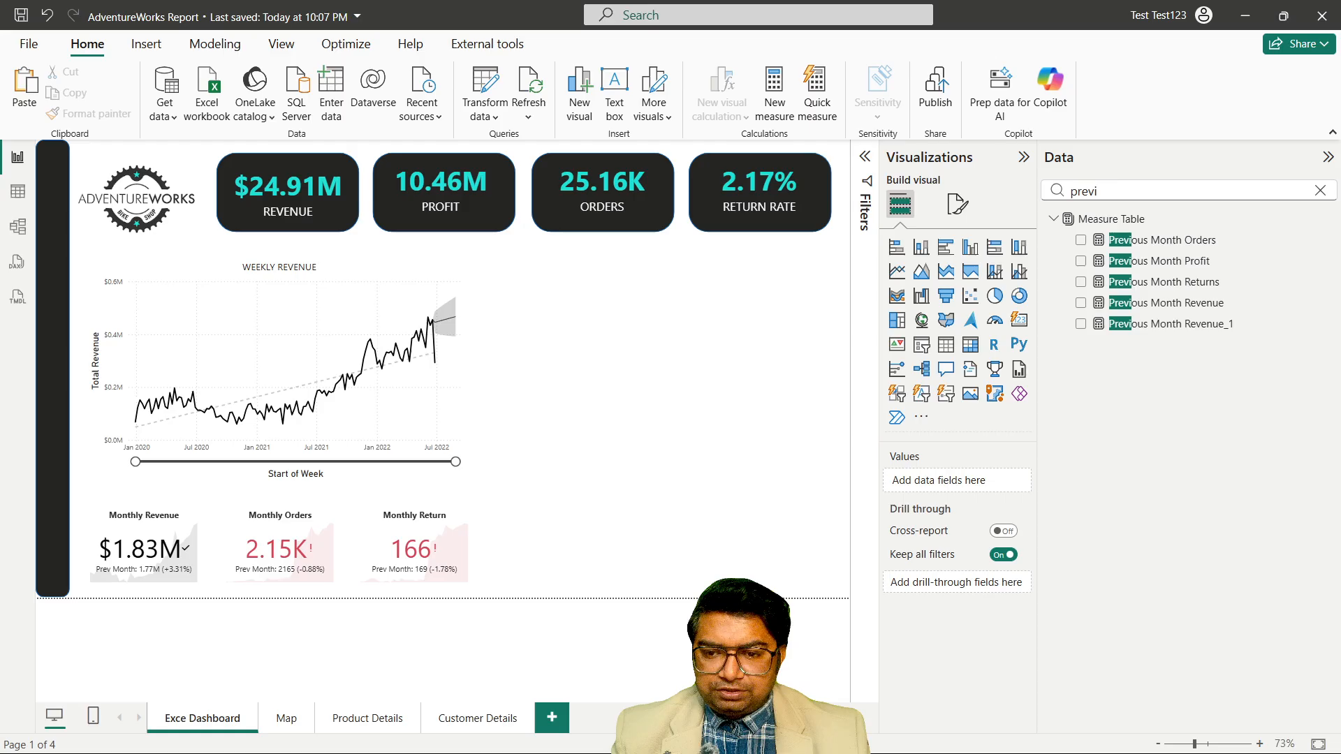
Set the Monthly Orders KPI's callout value to display units None with 0 decimal places.
left_click(306, 570)
left_click(958, 204)
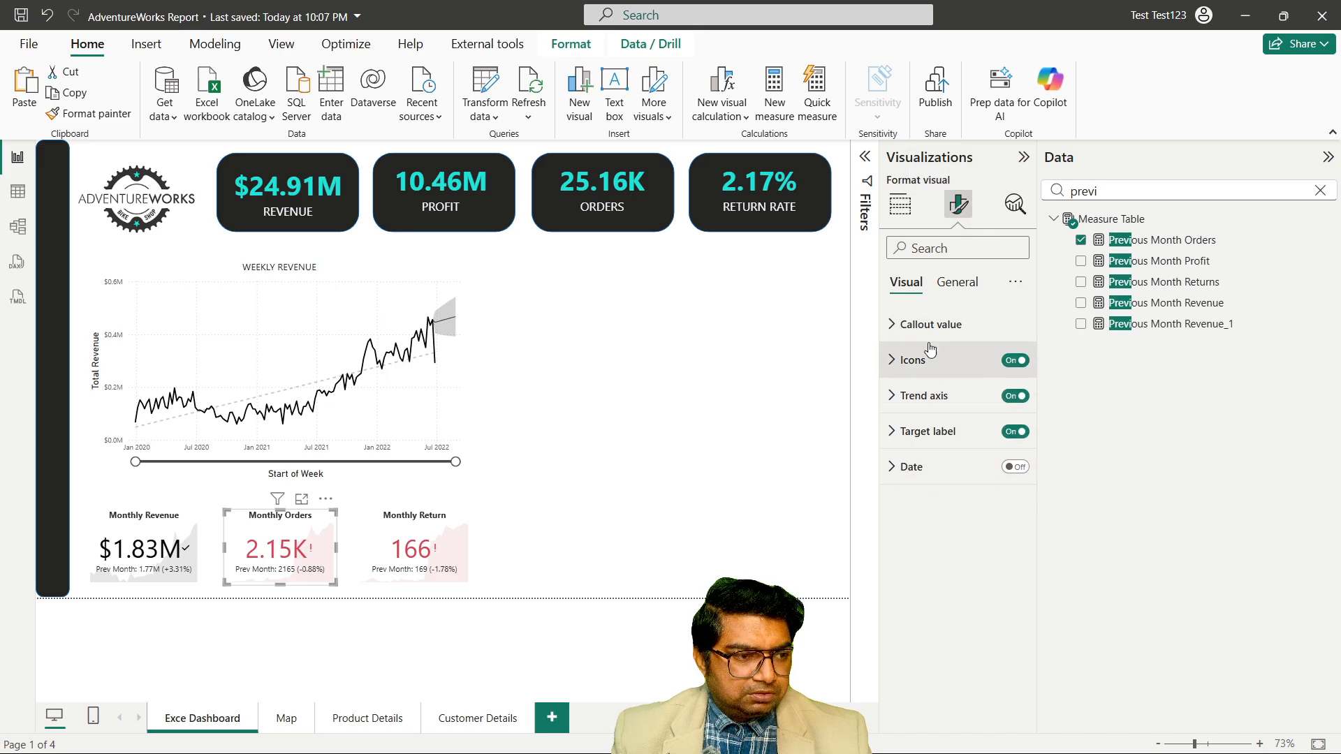
left_click(970, 288)
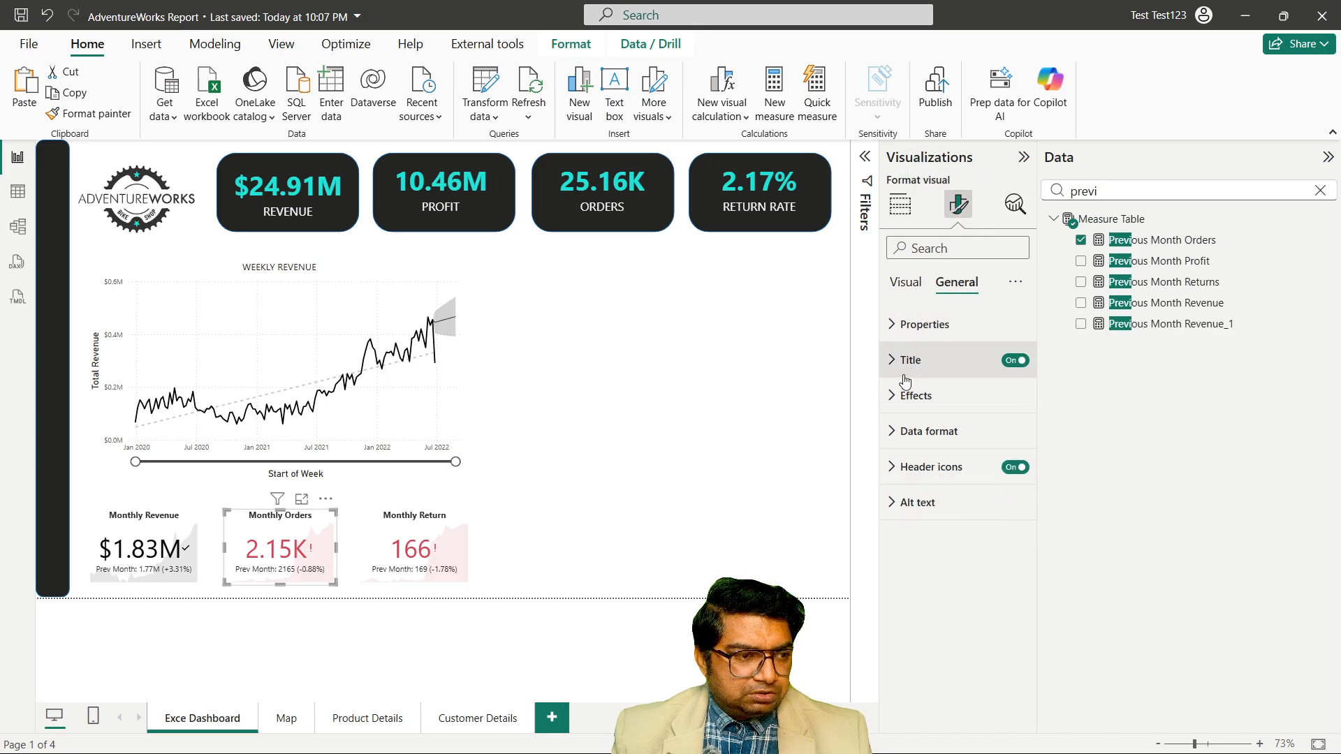
left_click(896, 291)
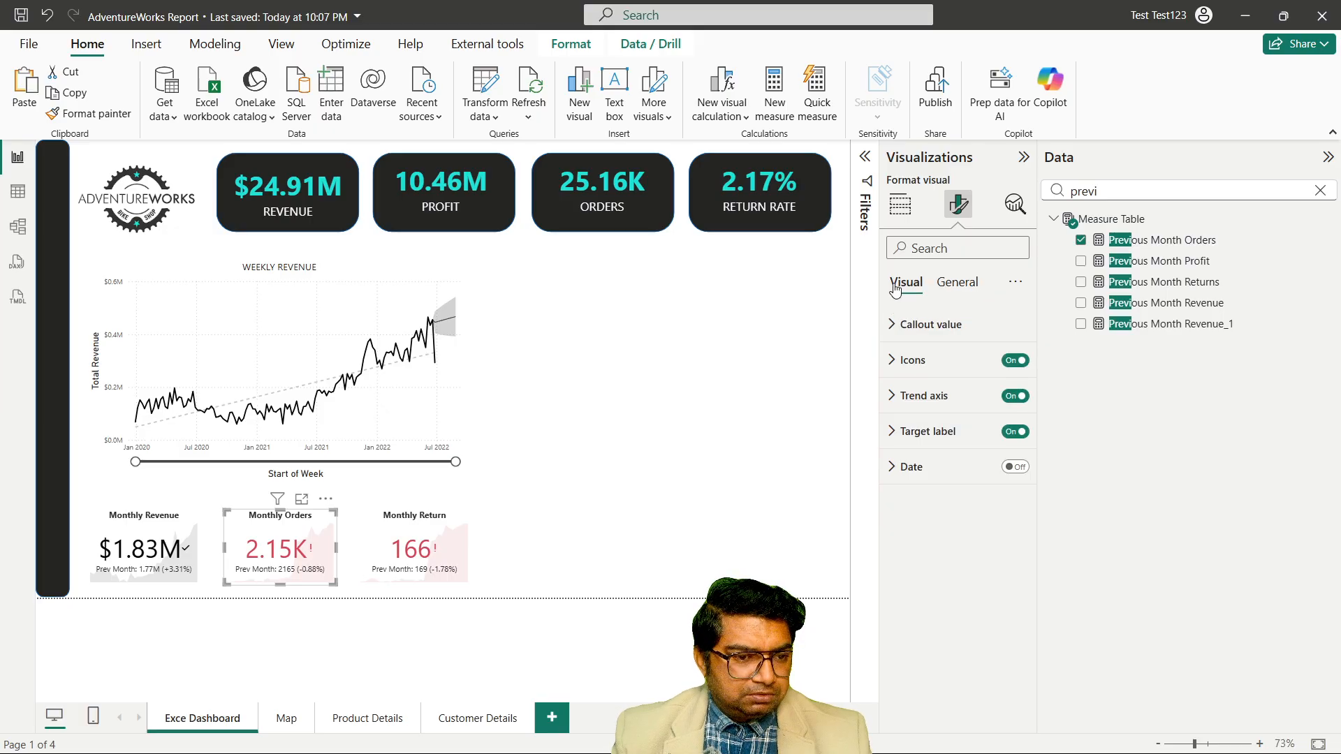
left_click(902, 332)
scroll(1004, 536, "down", 1)
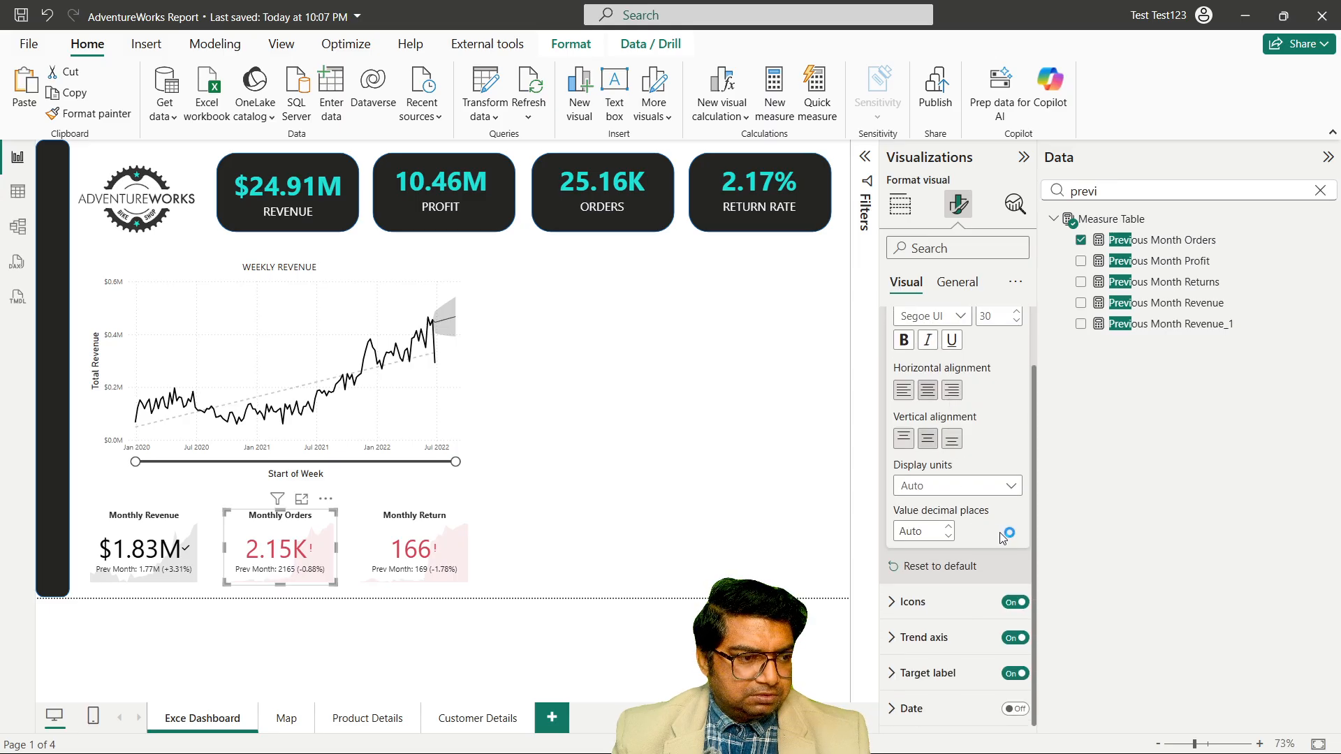
left_click(1017, 488)
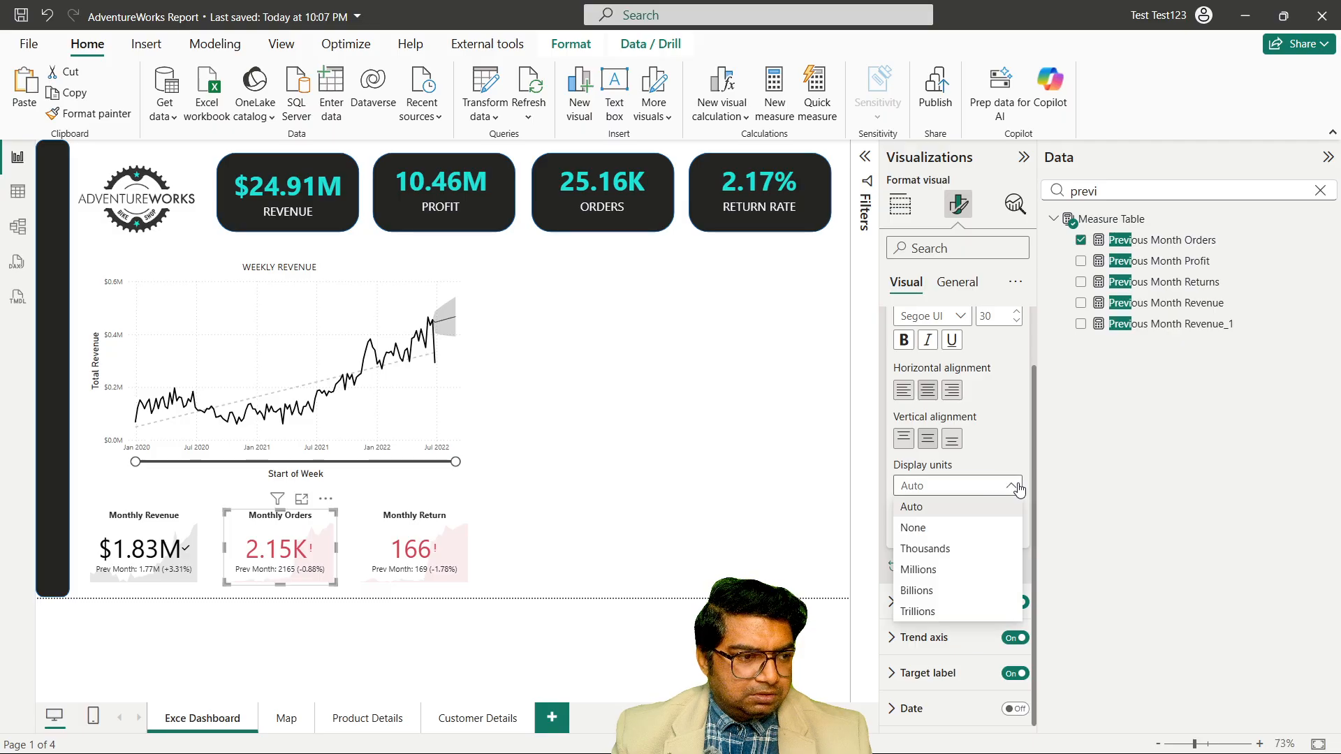
left_click(941, 529)
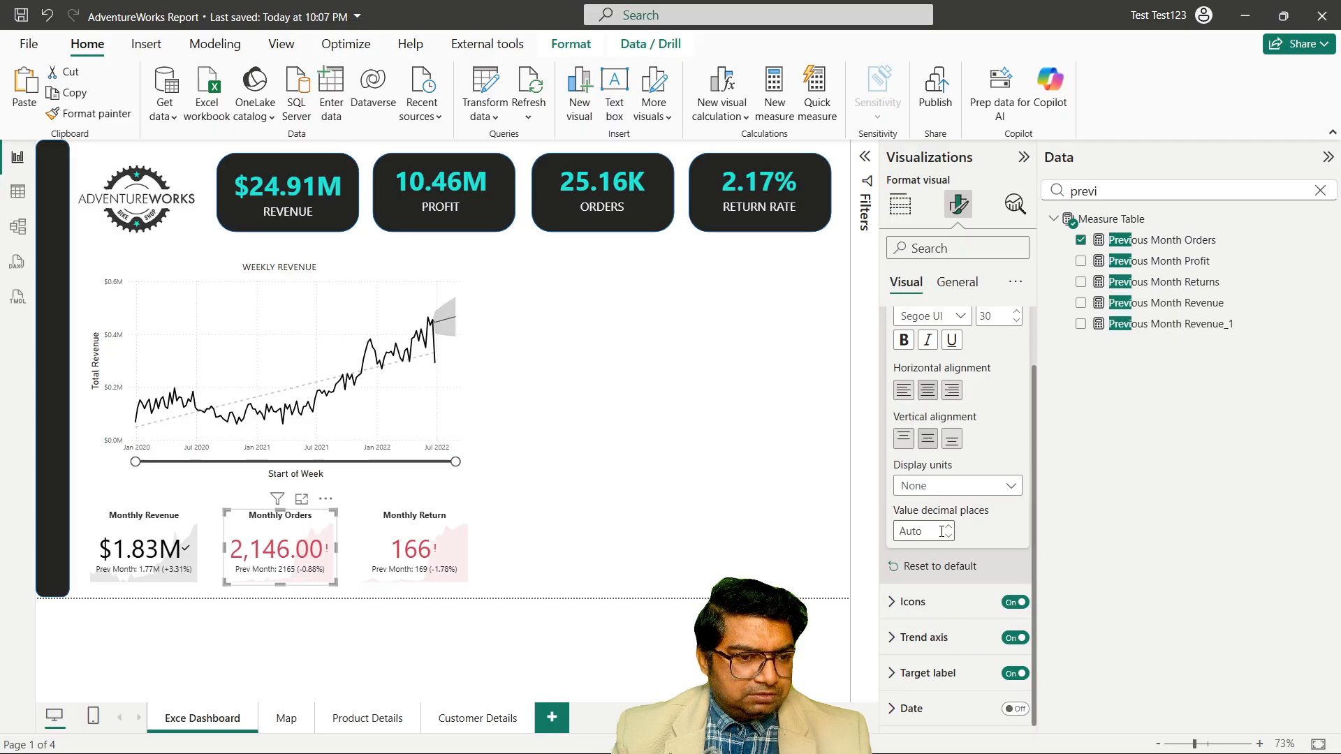
left_click(922, 536)
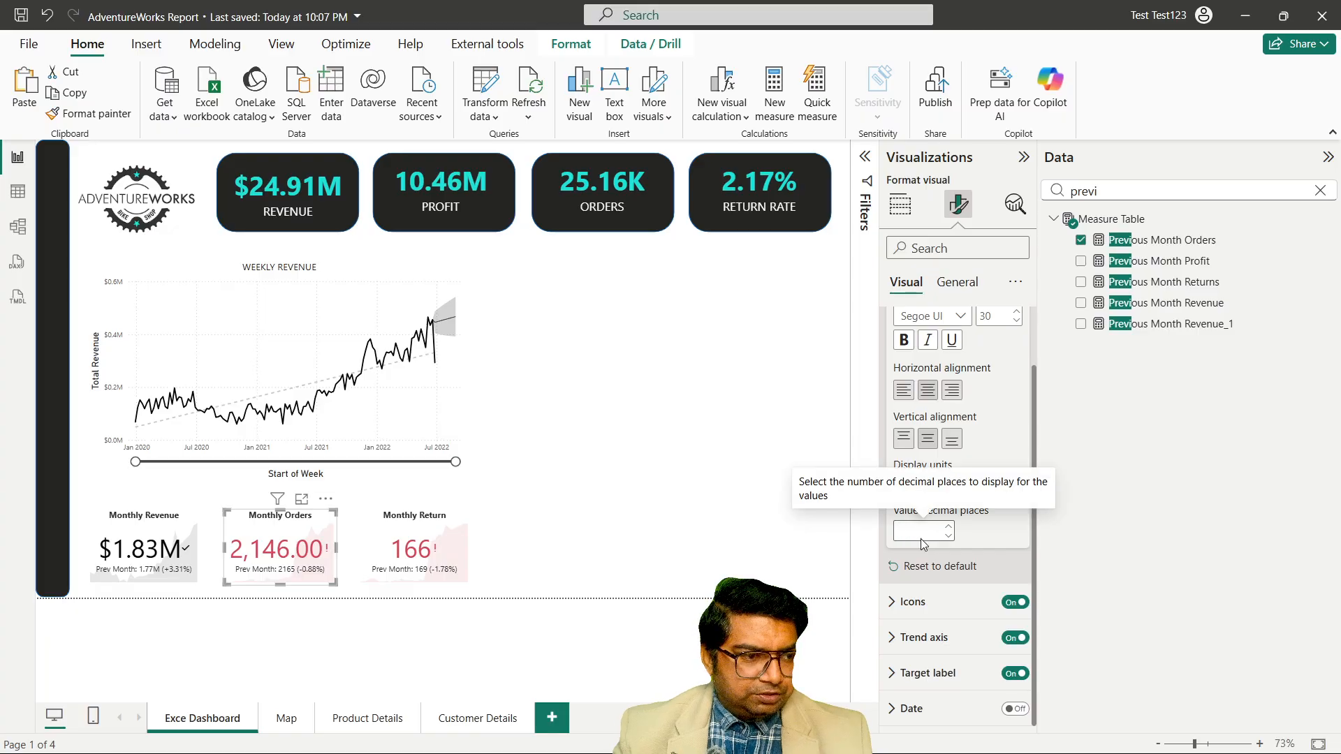
type("0")
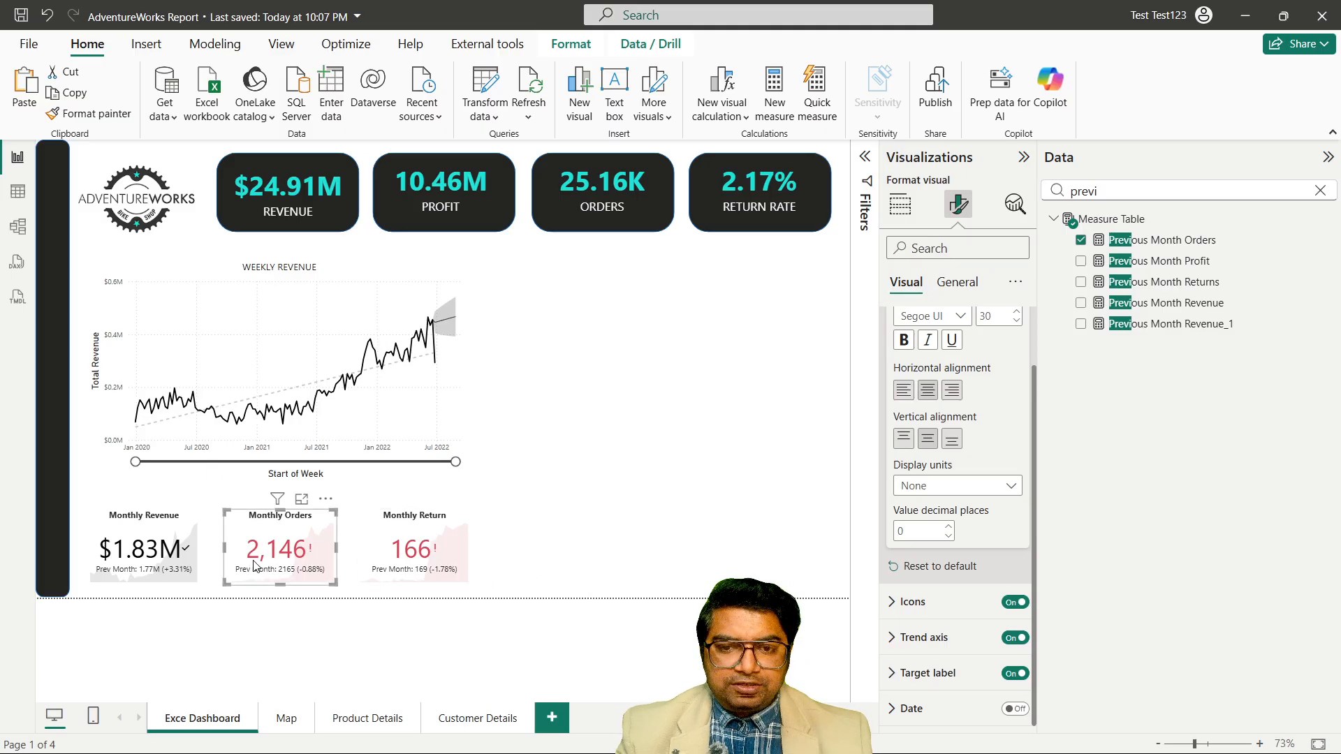
Set the Monthly Return KPI's callout value to display units None with 0 decimal places.
left_click(428, 551)
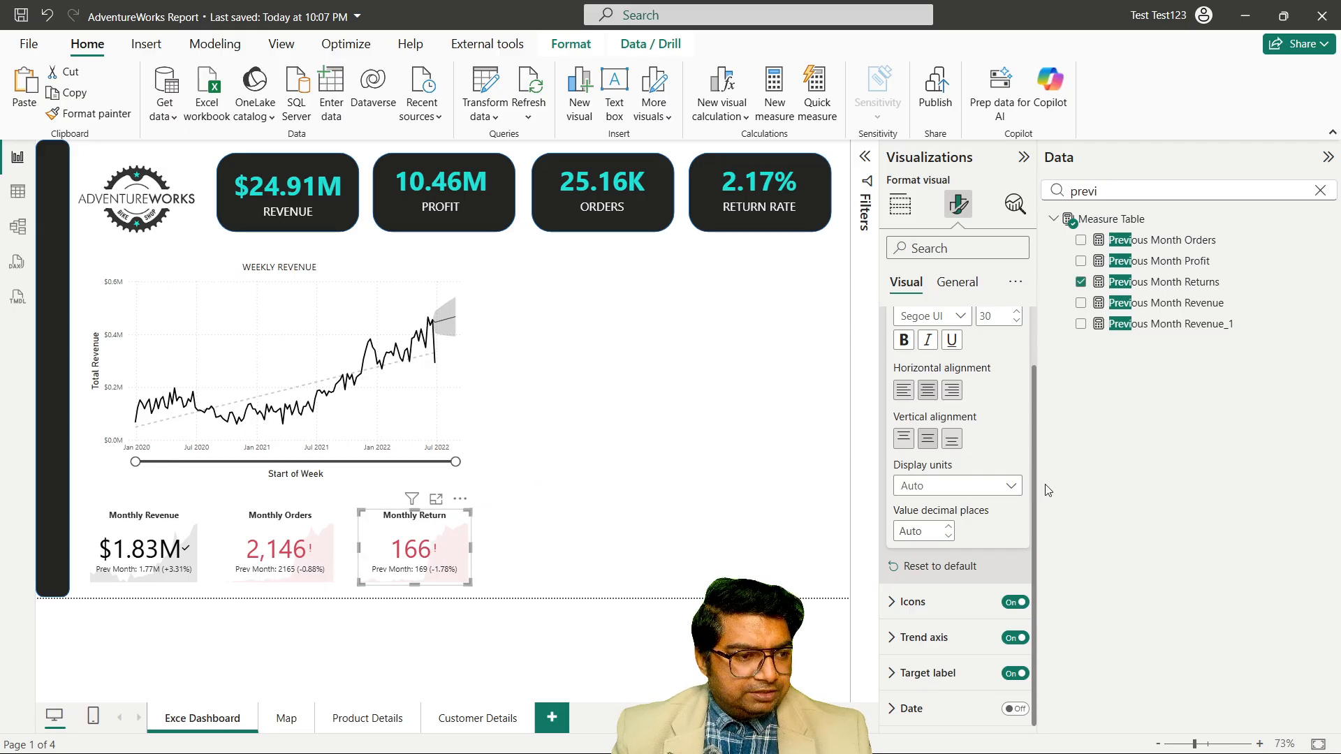
left_click(995, 490)
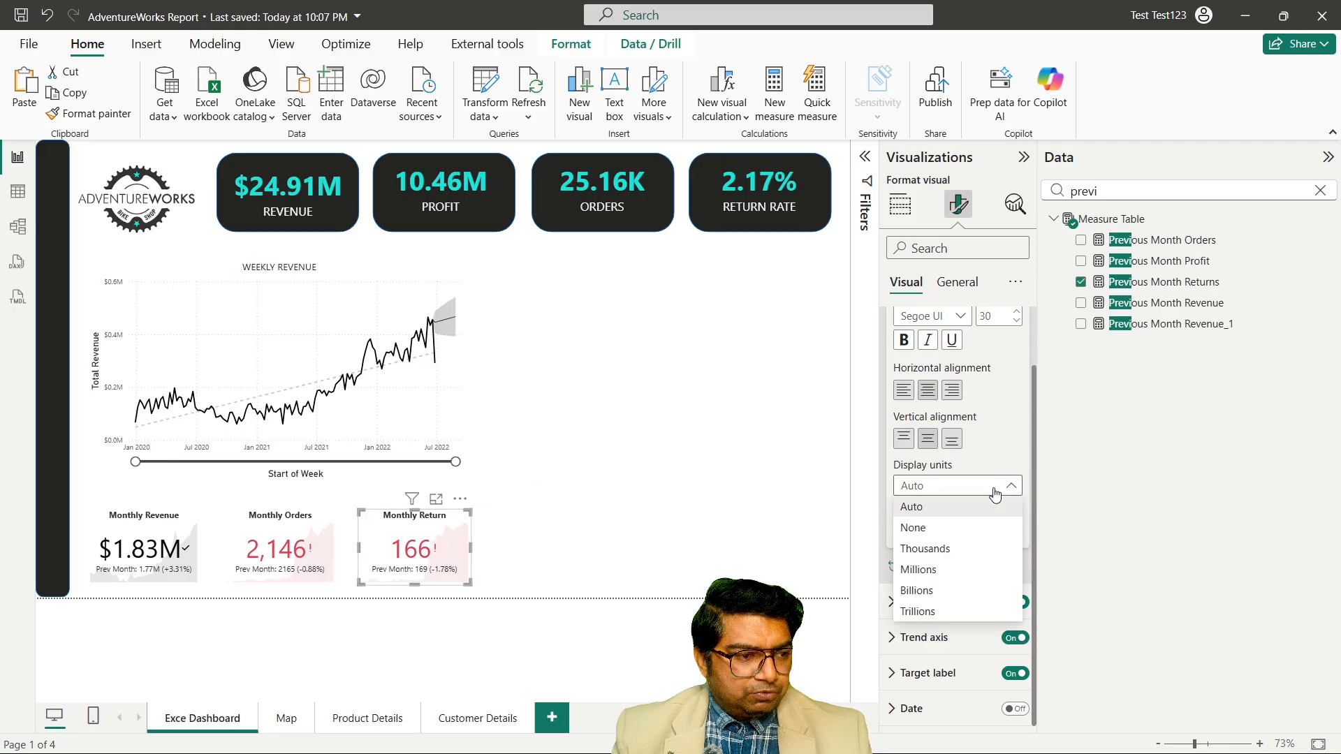
left_click(949, 528)
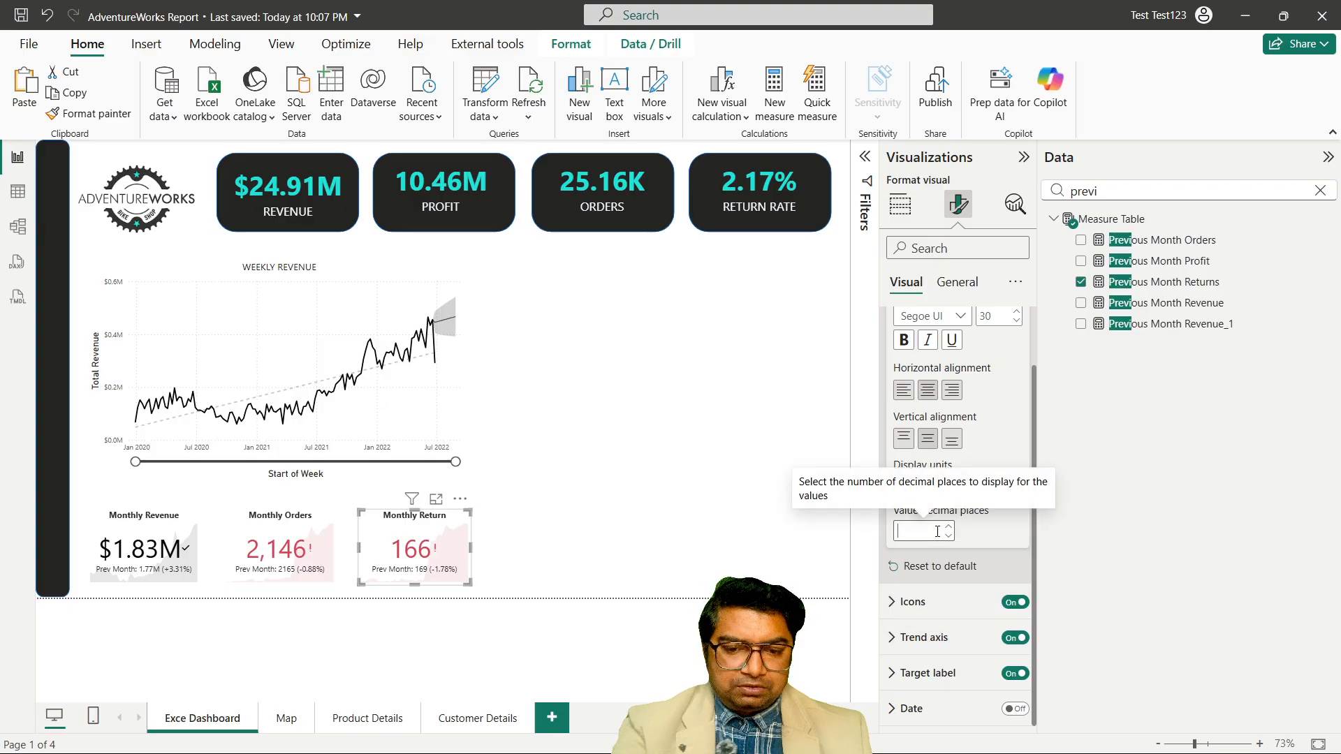
type("0")
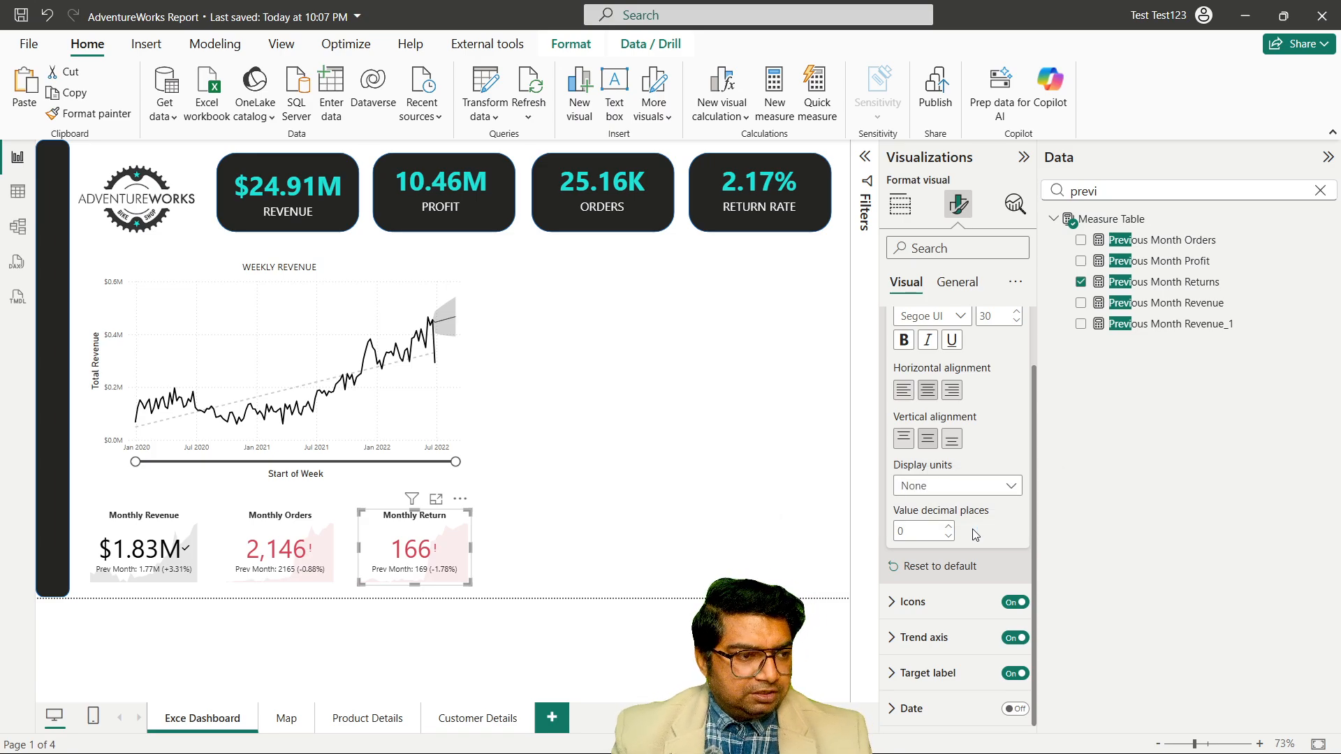
Look through the Monthly Return KPI's title and callout value formatting options.
scroll(981, 534, "up", 1)
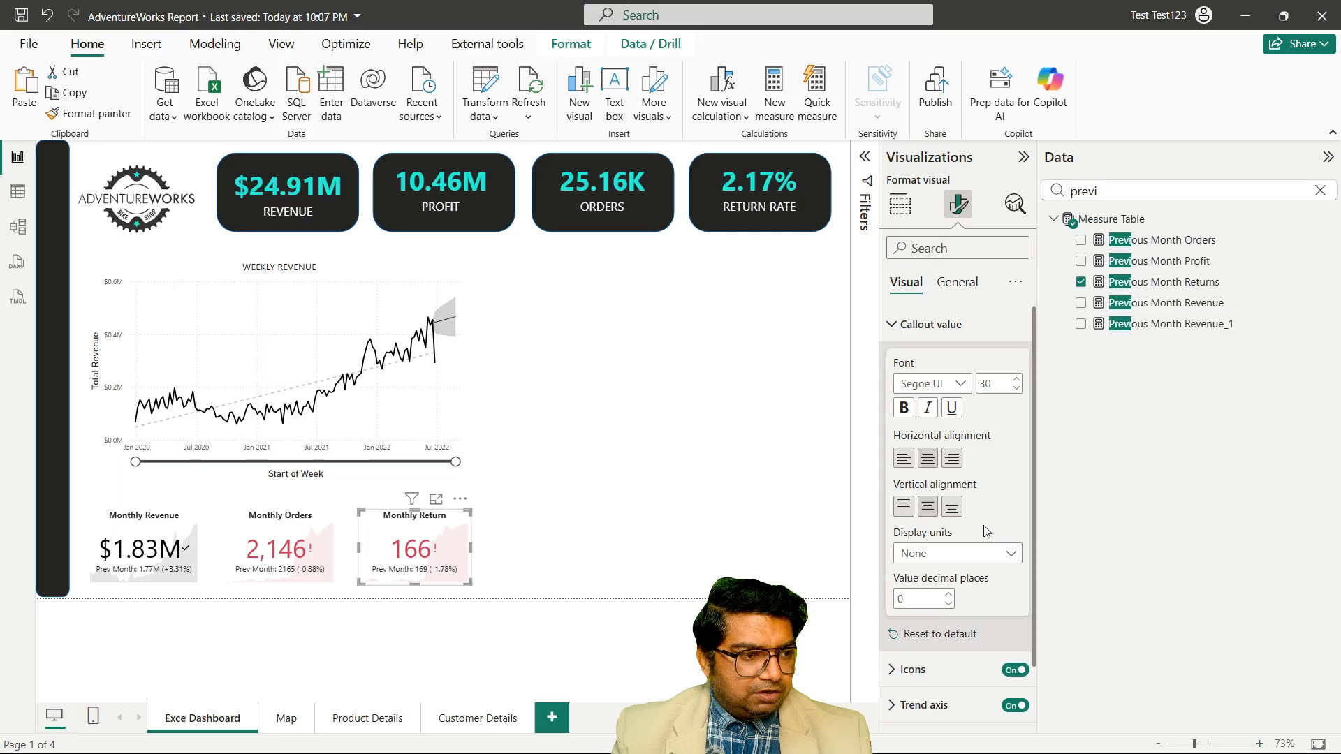
scroll(964, 473, "down", 1)
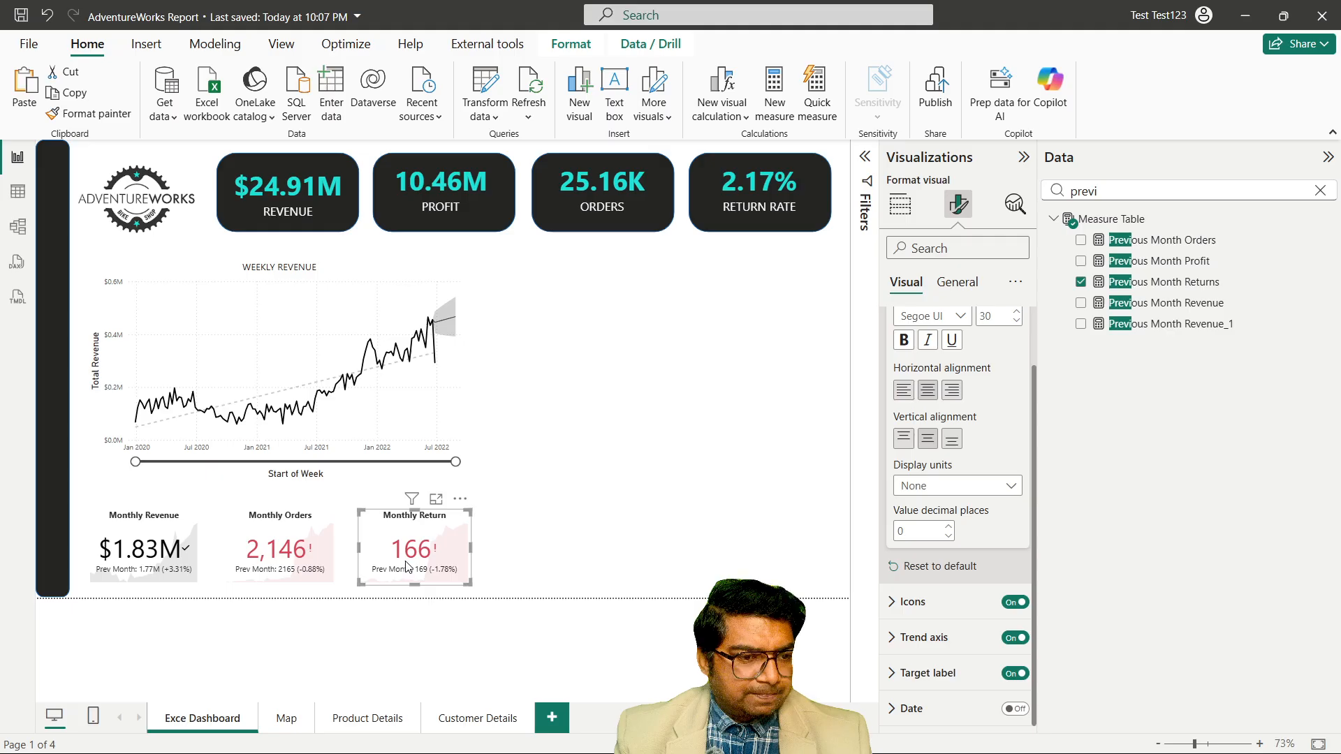
scroll(996, 570, "up", 1)
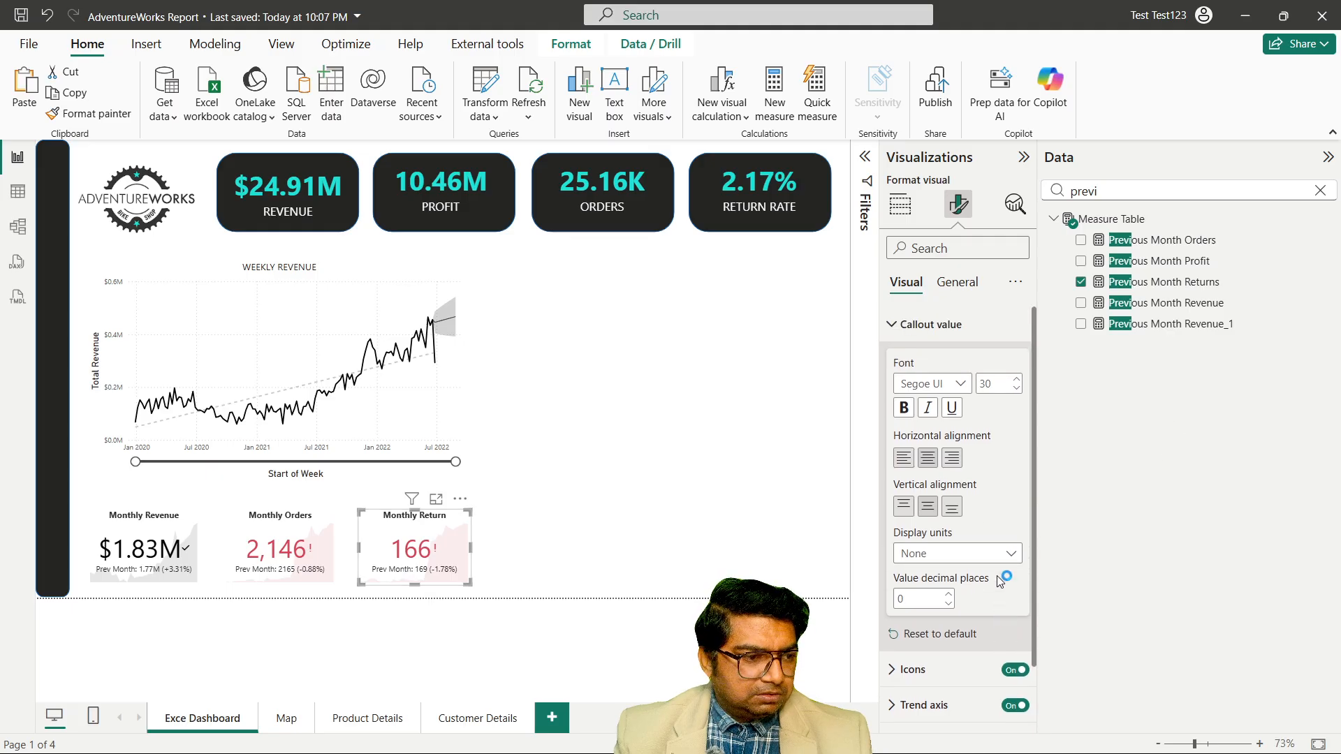
left_click(946, 283)
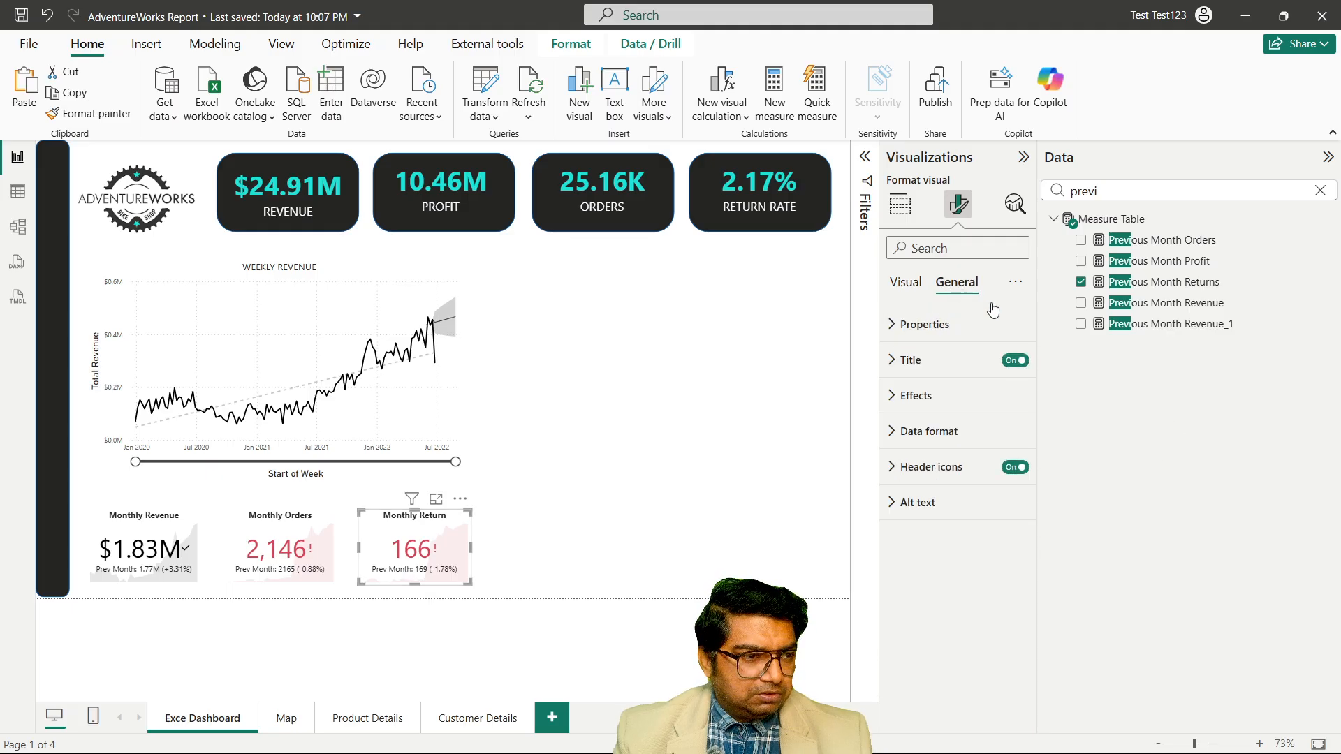
left_click(897, 366)
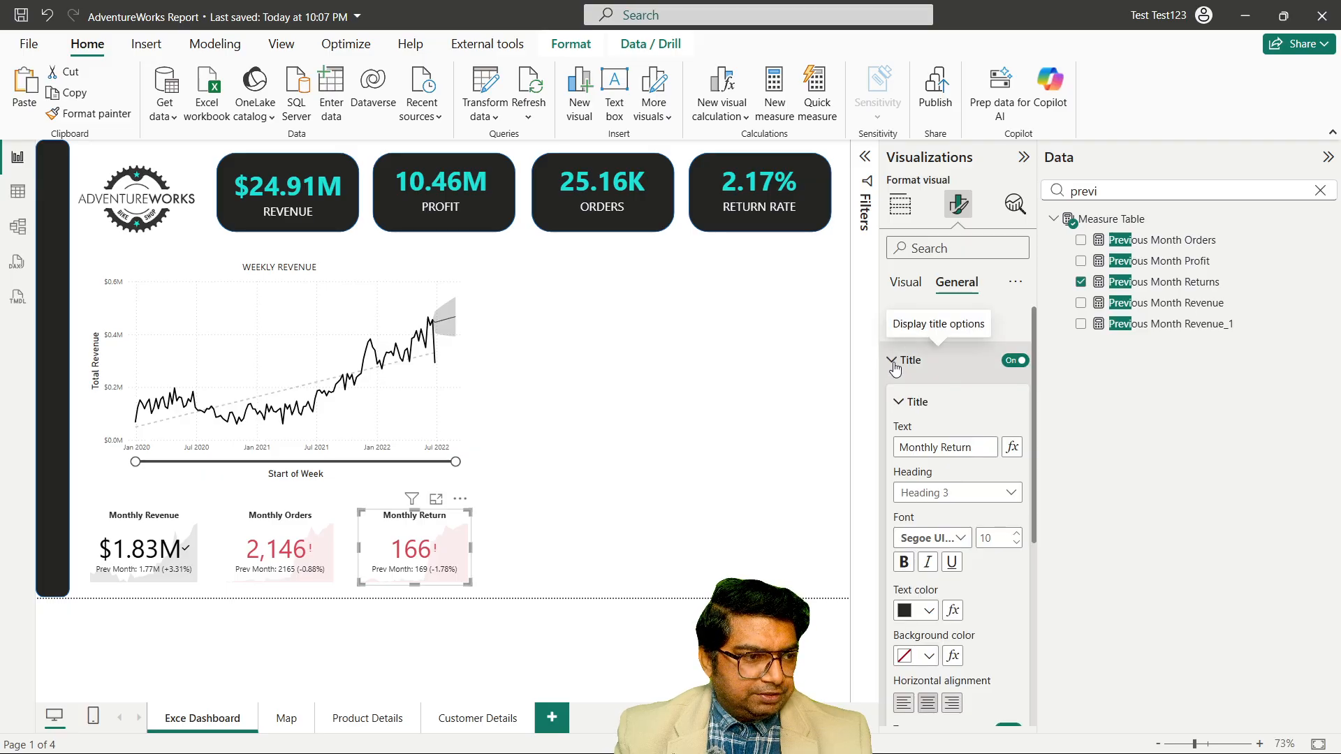
left_click(897, 363)
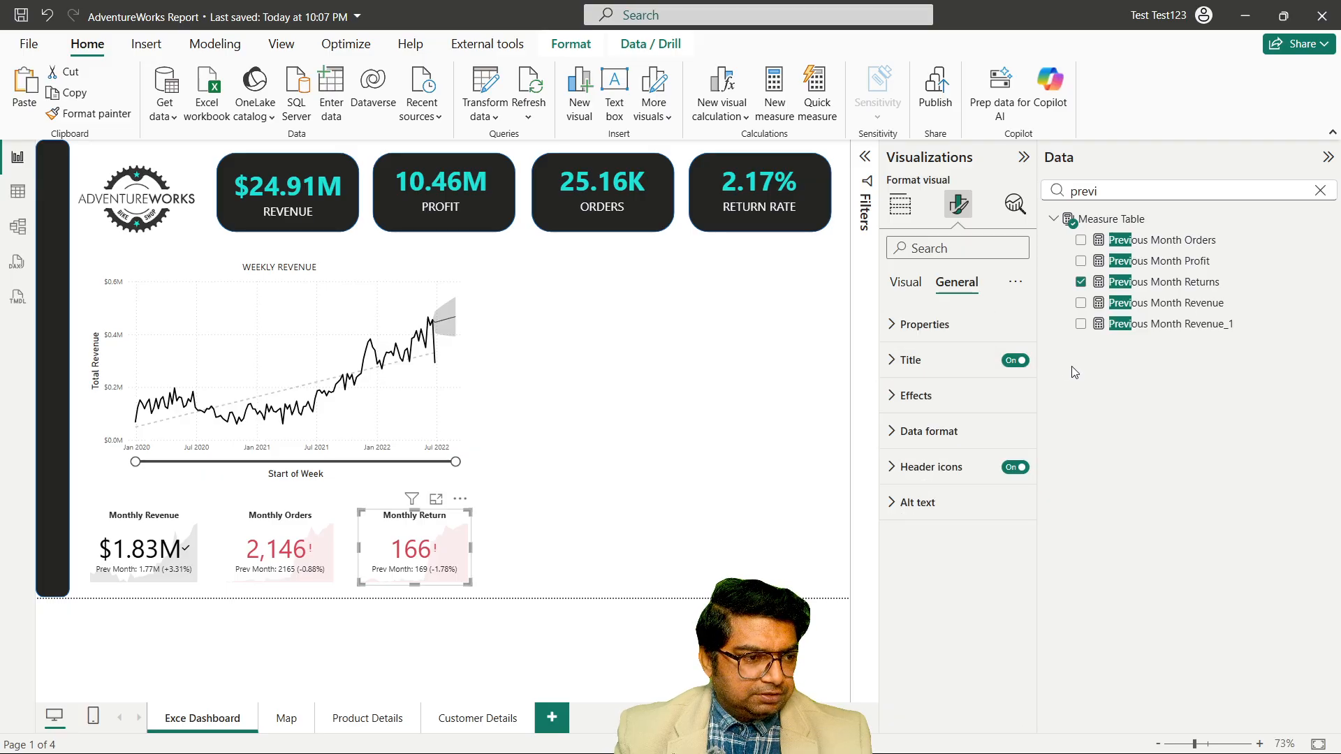
left_click(906, 282)
scroll(967, 474, "down", 1)
scroll(952, 464, "down", 1)
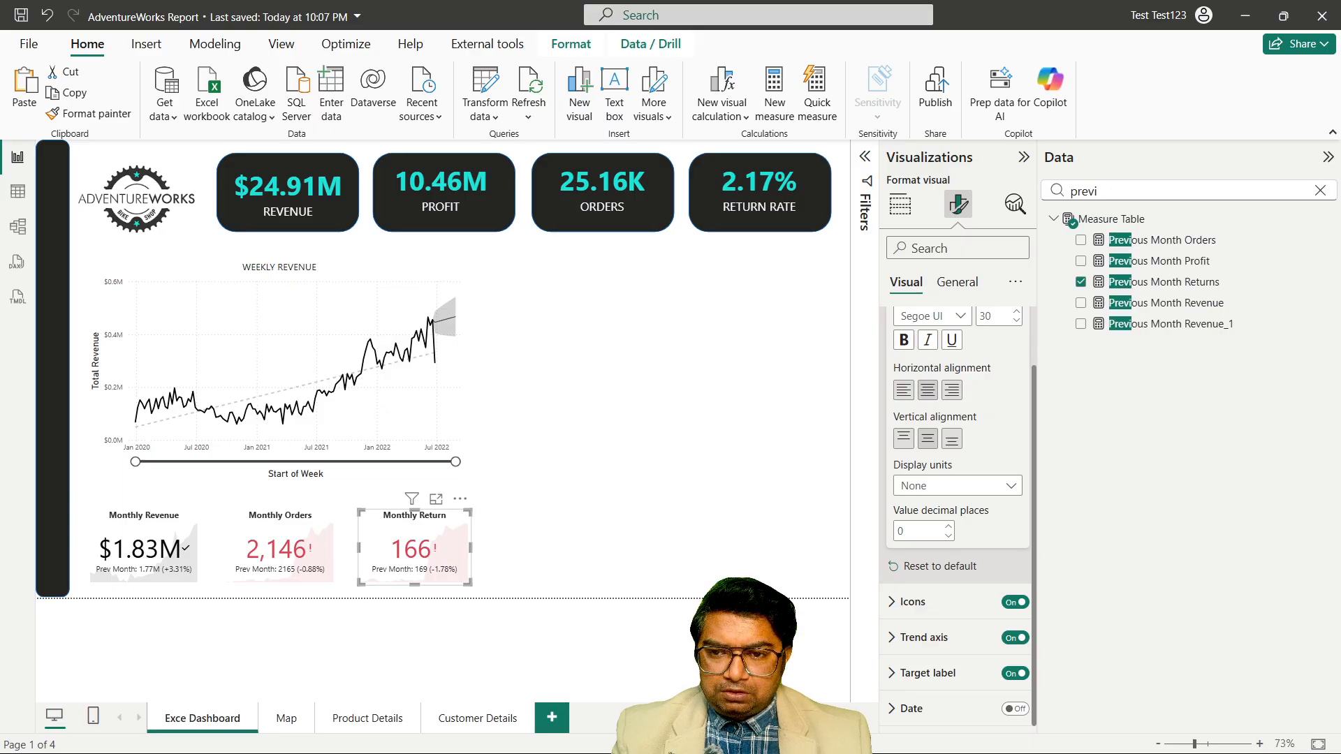
scroll(948, 362, "up", 1)
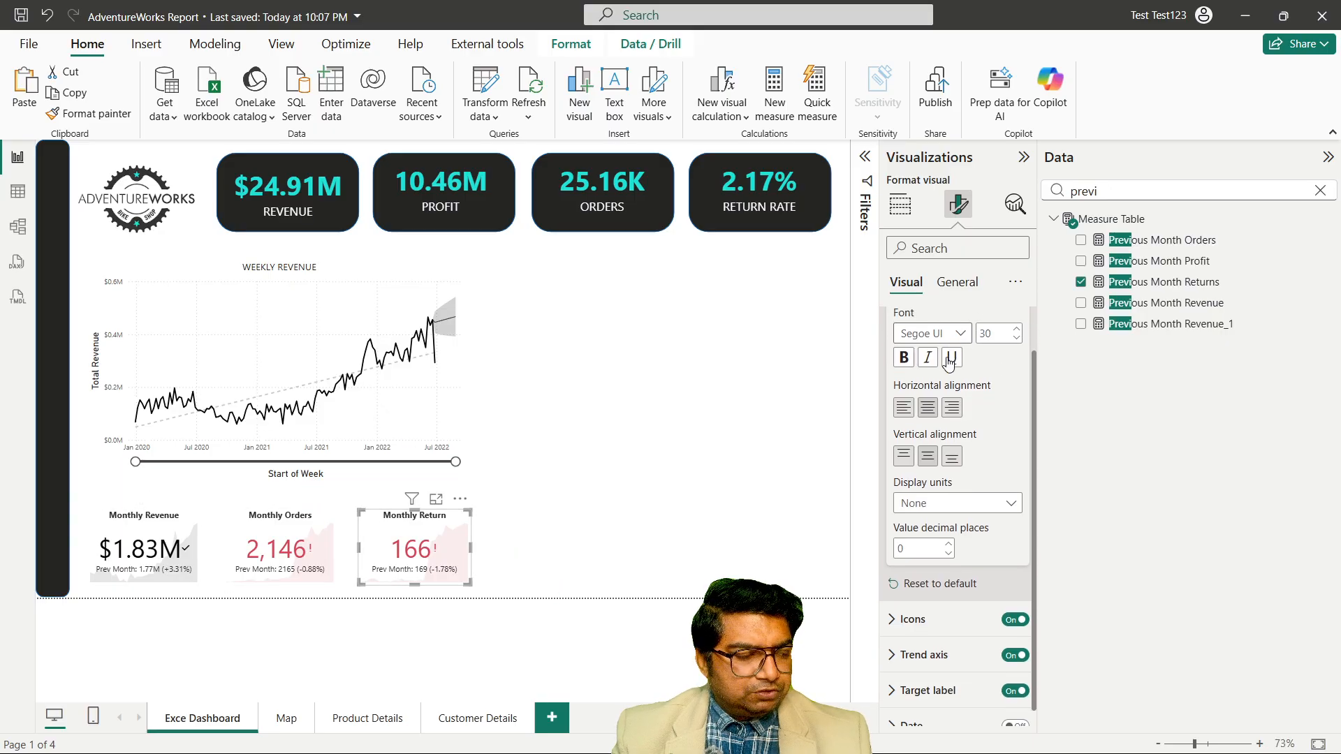
scroll(949, 361, "up", 1)
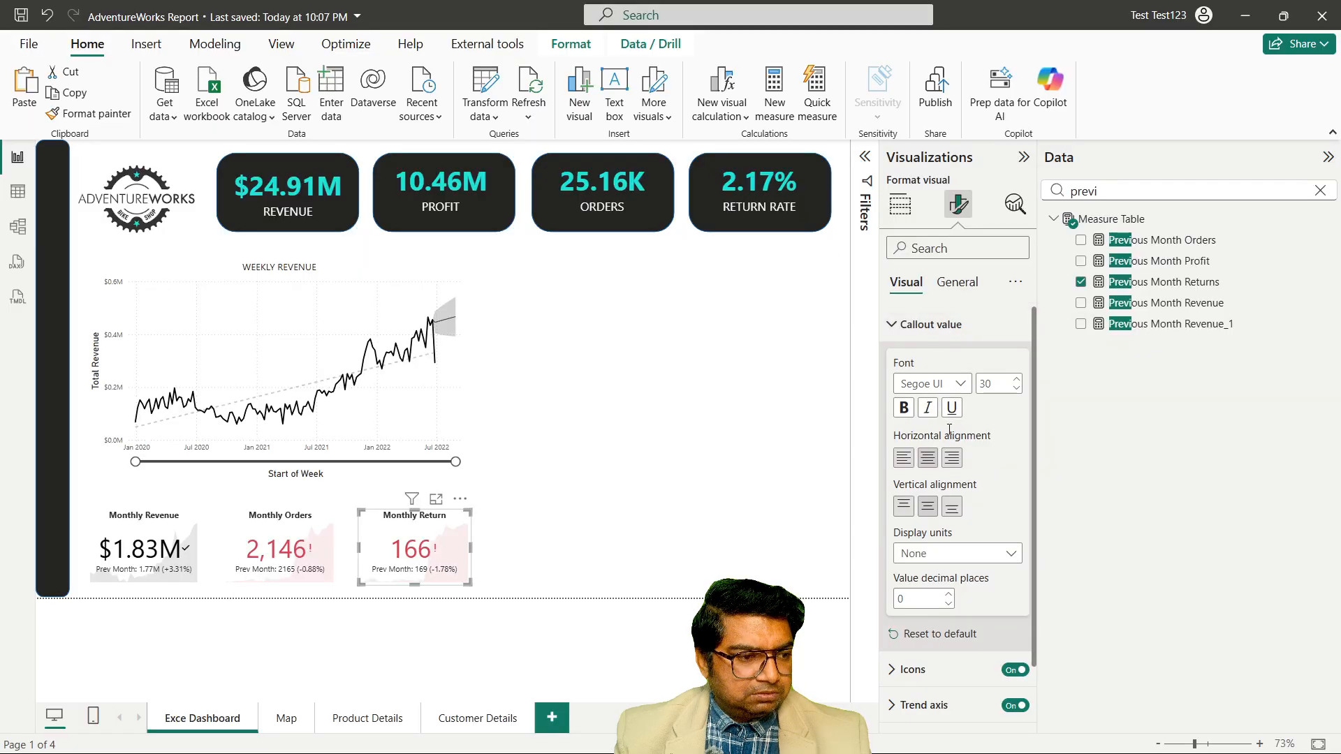
Set the Monthly Return KPI's trend axis direction to "Low is good".
left_click(890, 328)
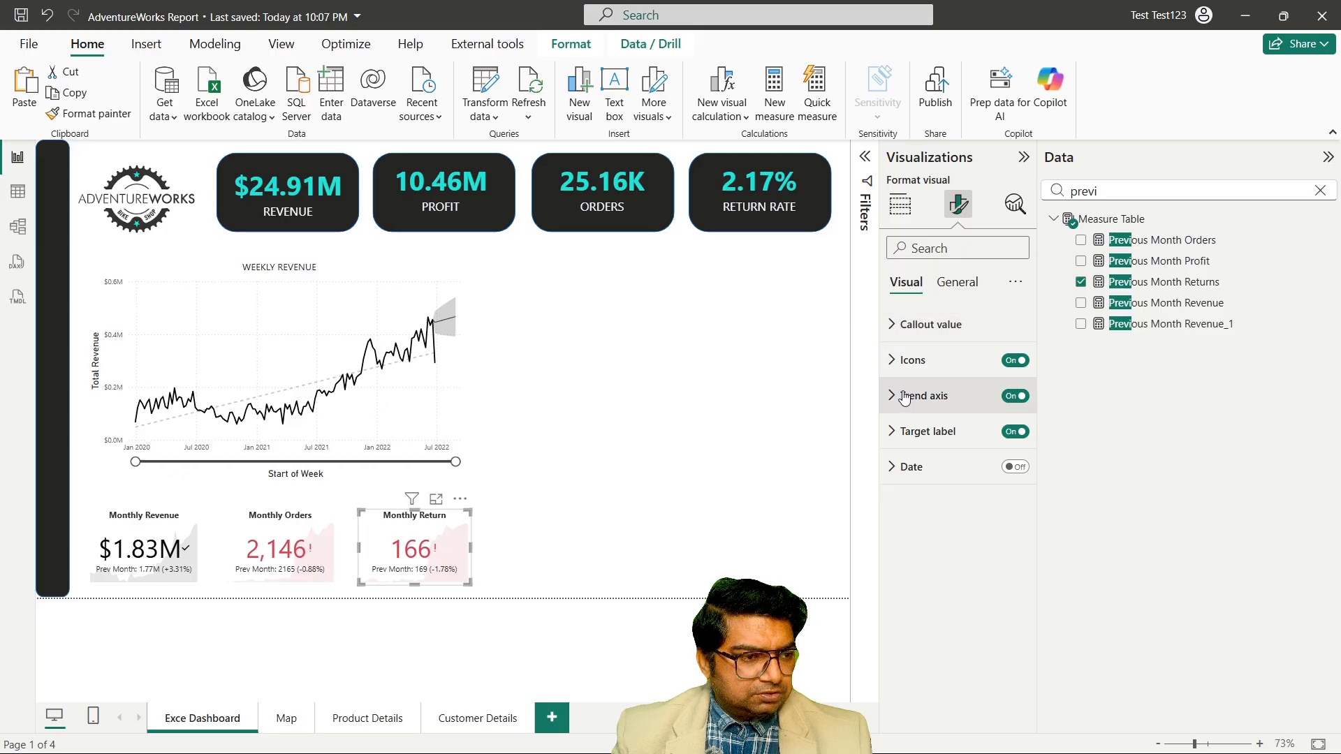
left_click(933, 396)
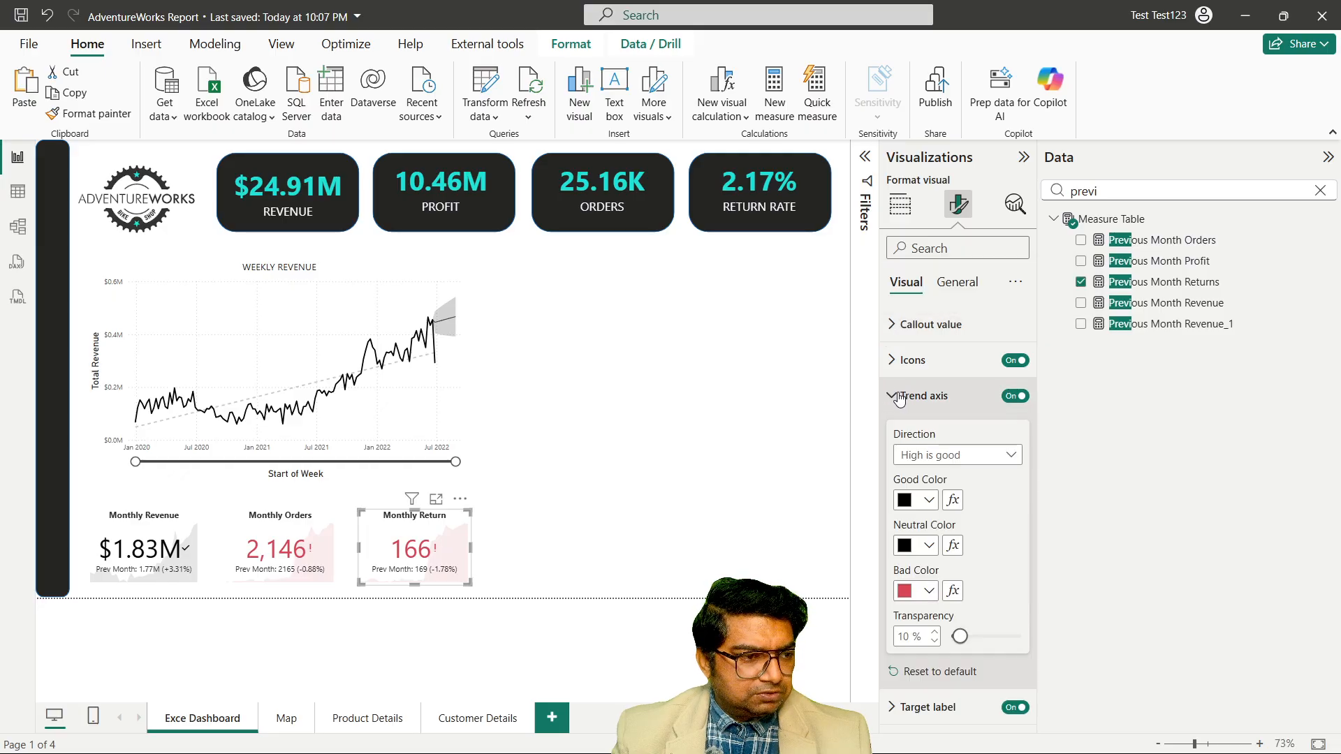
left_click(959, 455)
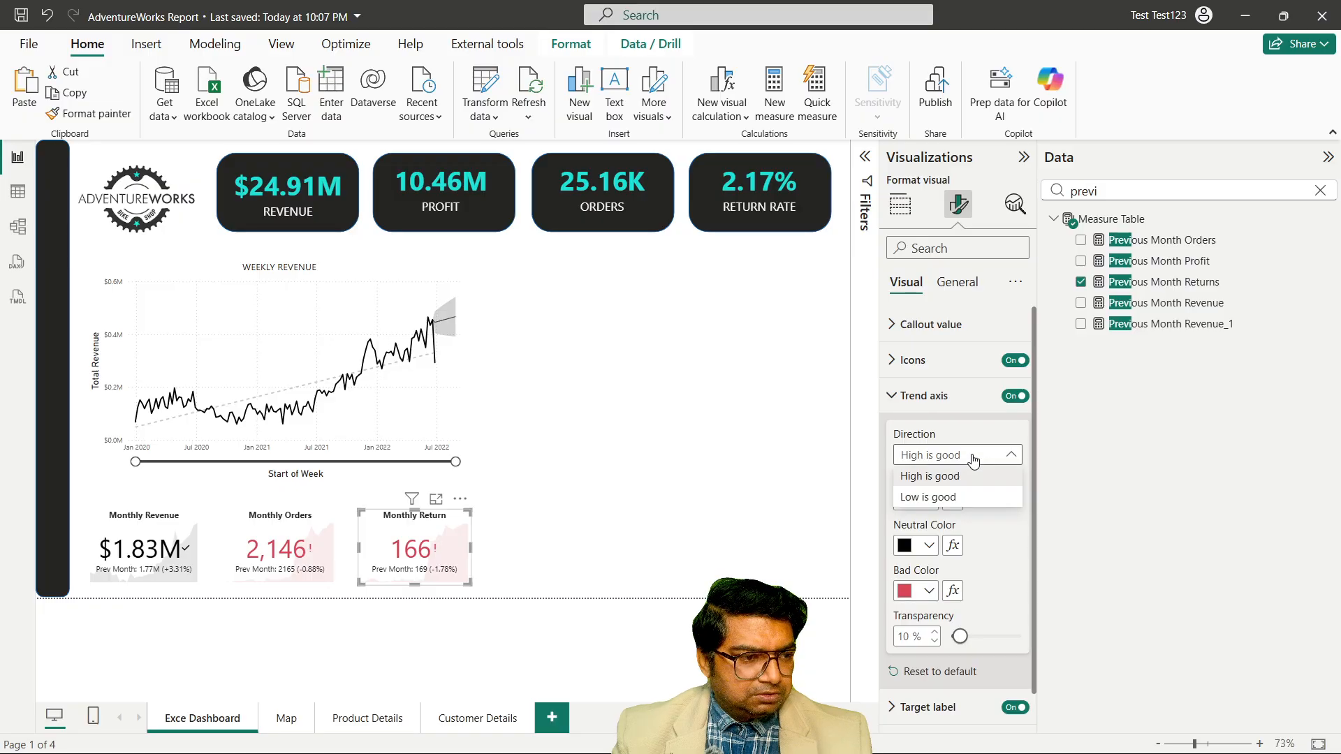
left_click(954, 498)
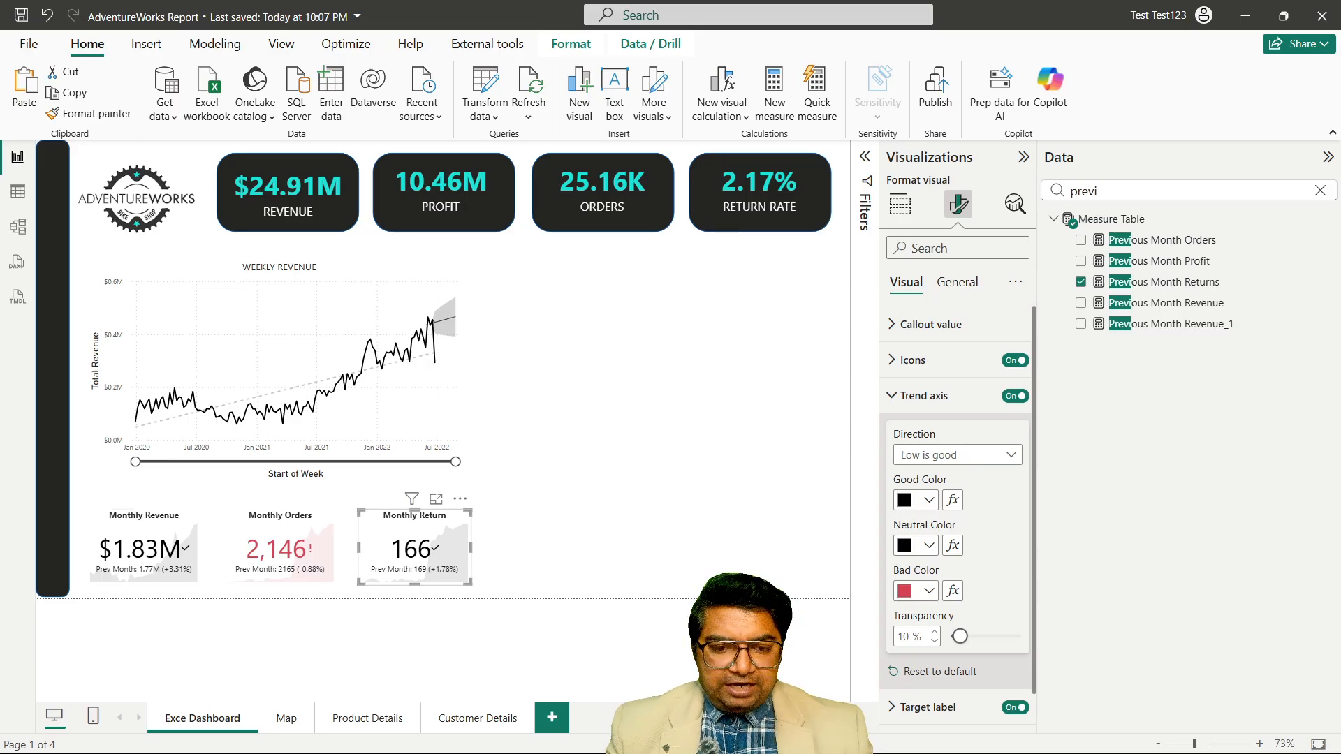
Make the Monthly Revenue KPI's callout value bold.
left_click(122, 552)
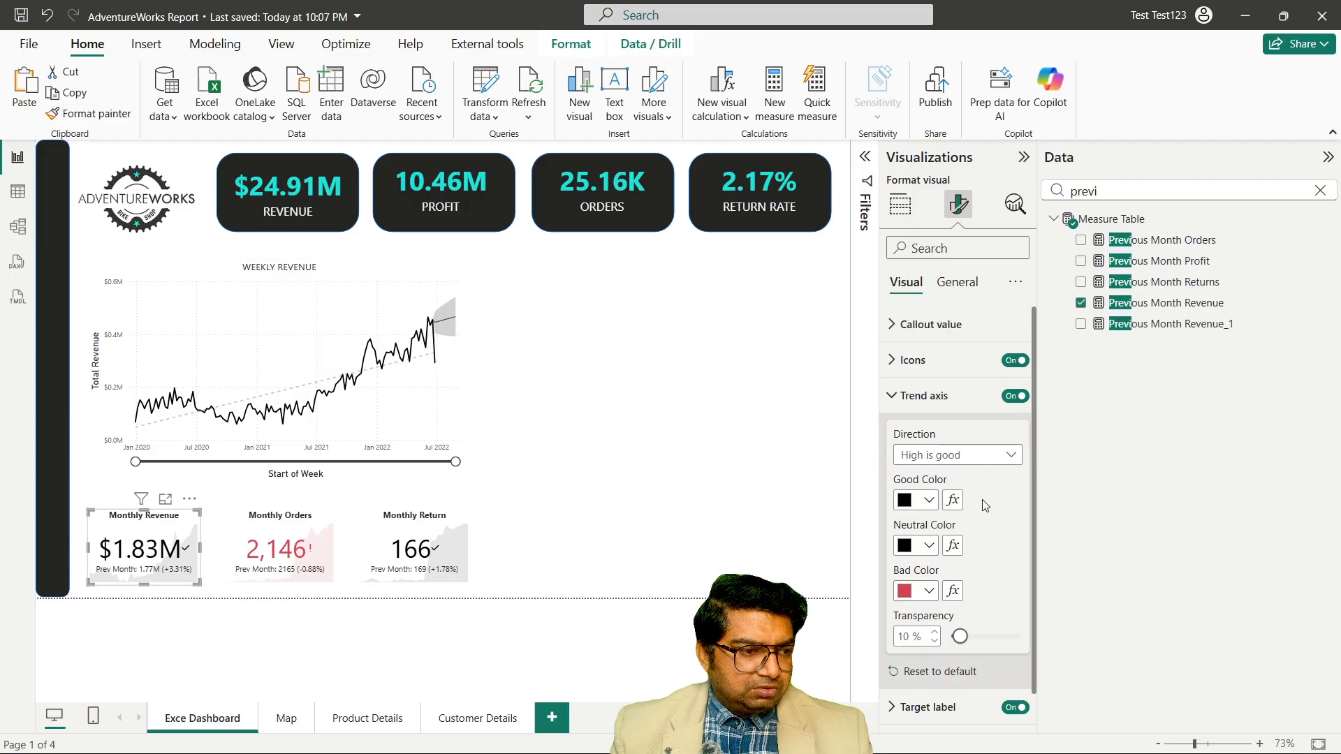
left_click(957, 282)
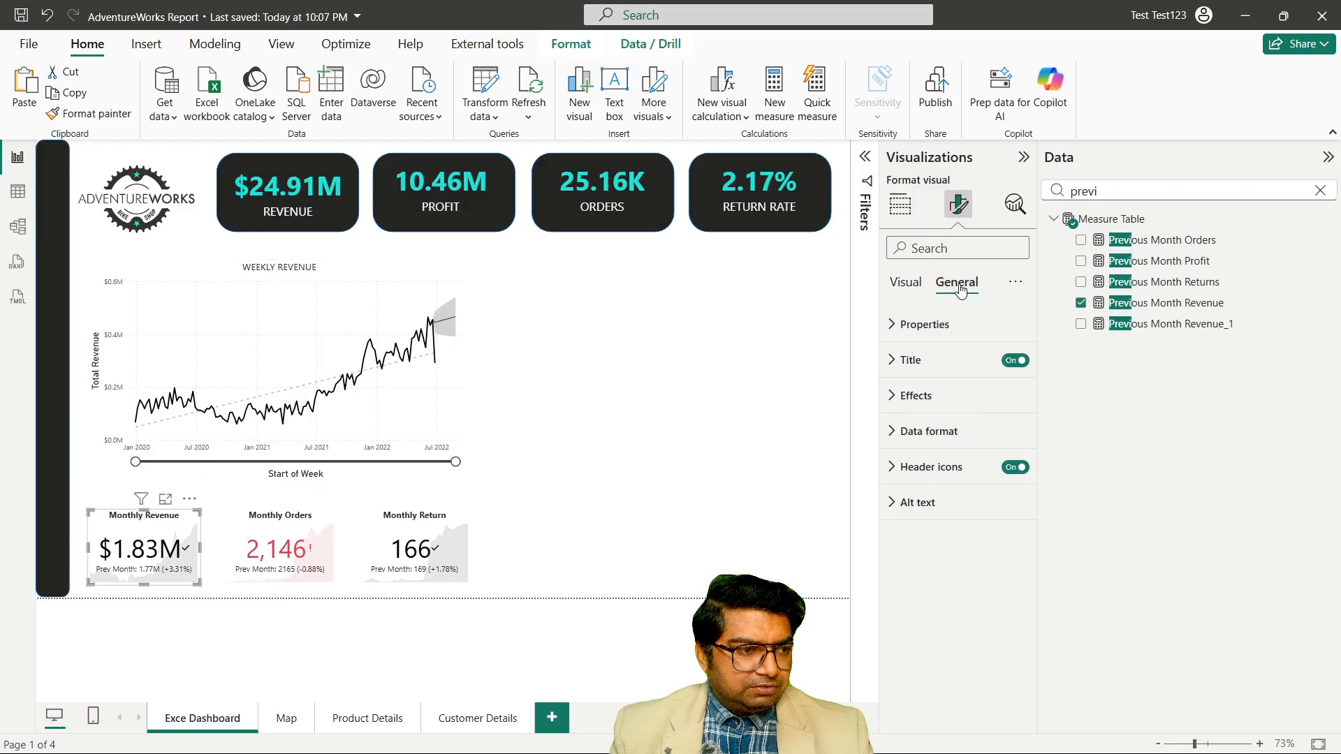
left_click(902, 283)
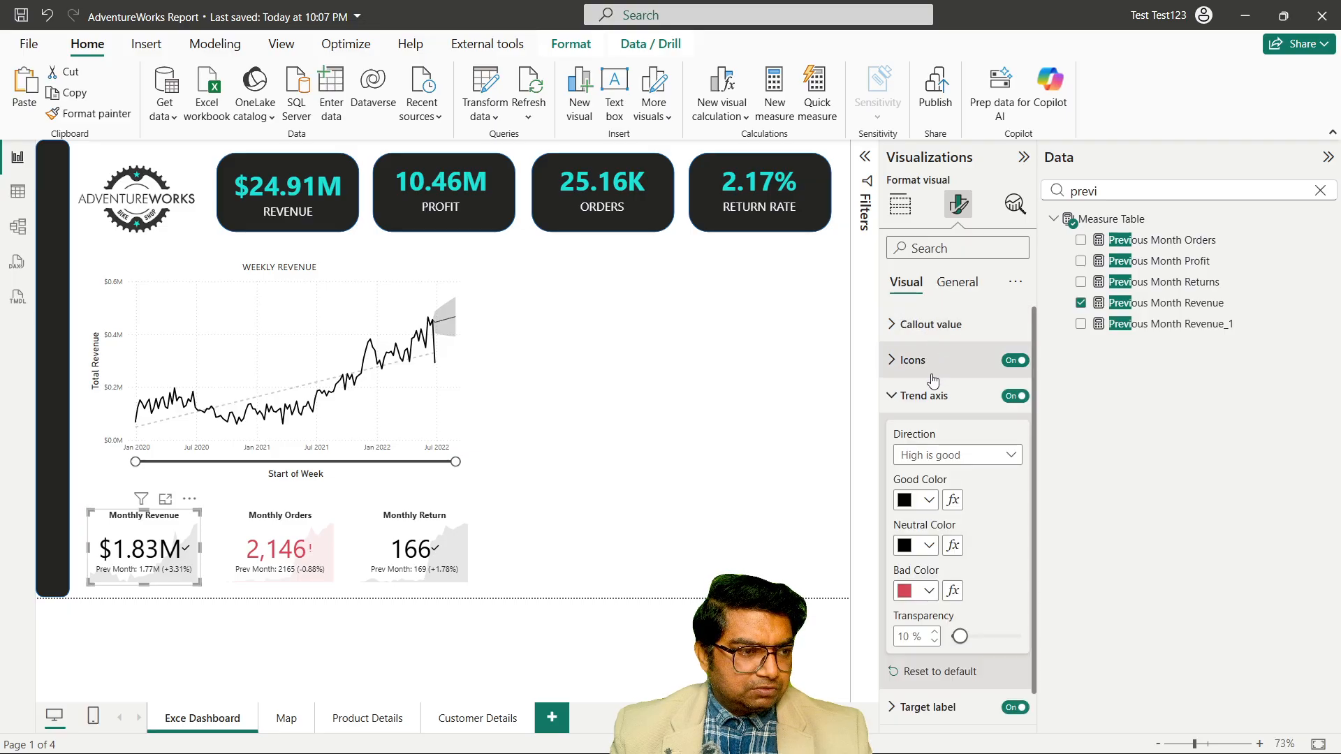
left_click(898, 396)
left_click(890, 325)
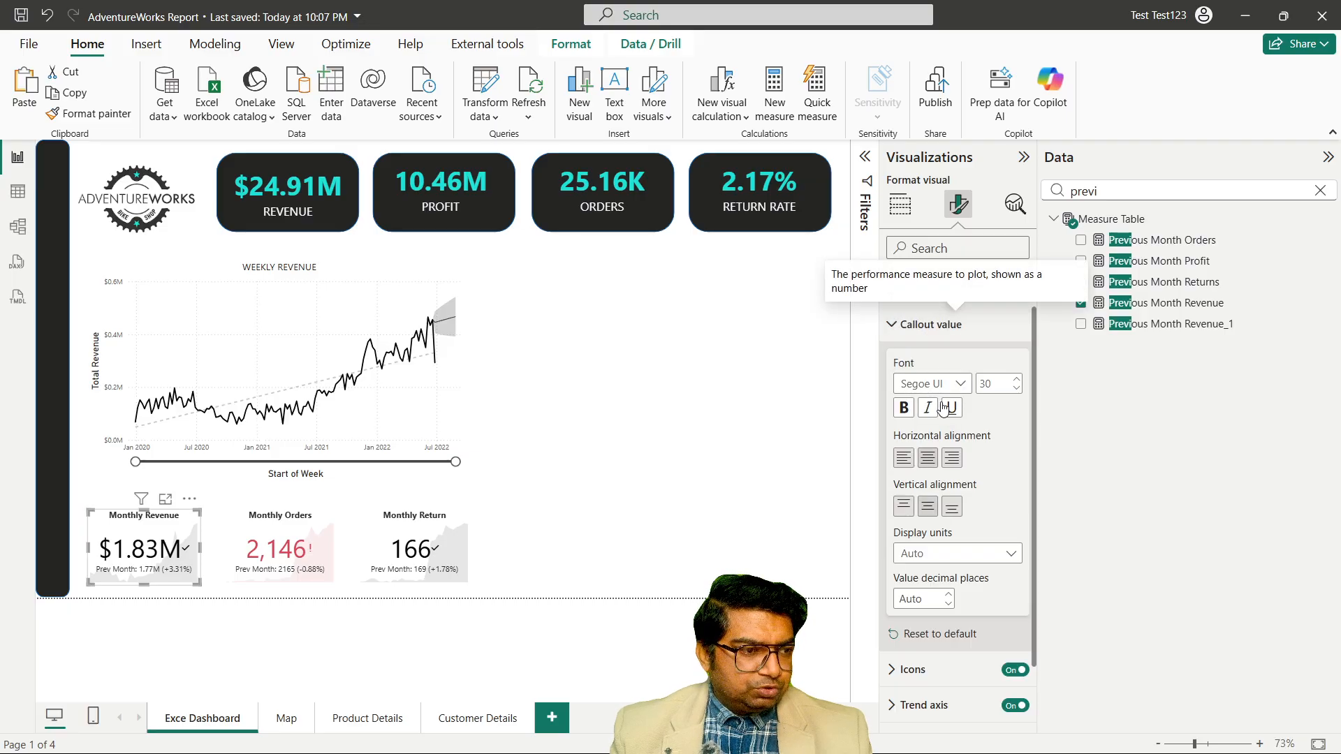
left_click(903, 410)
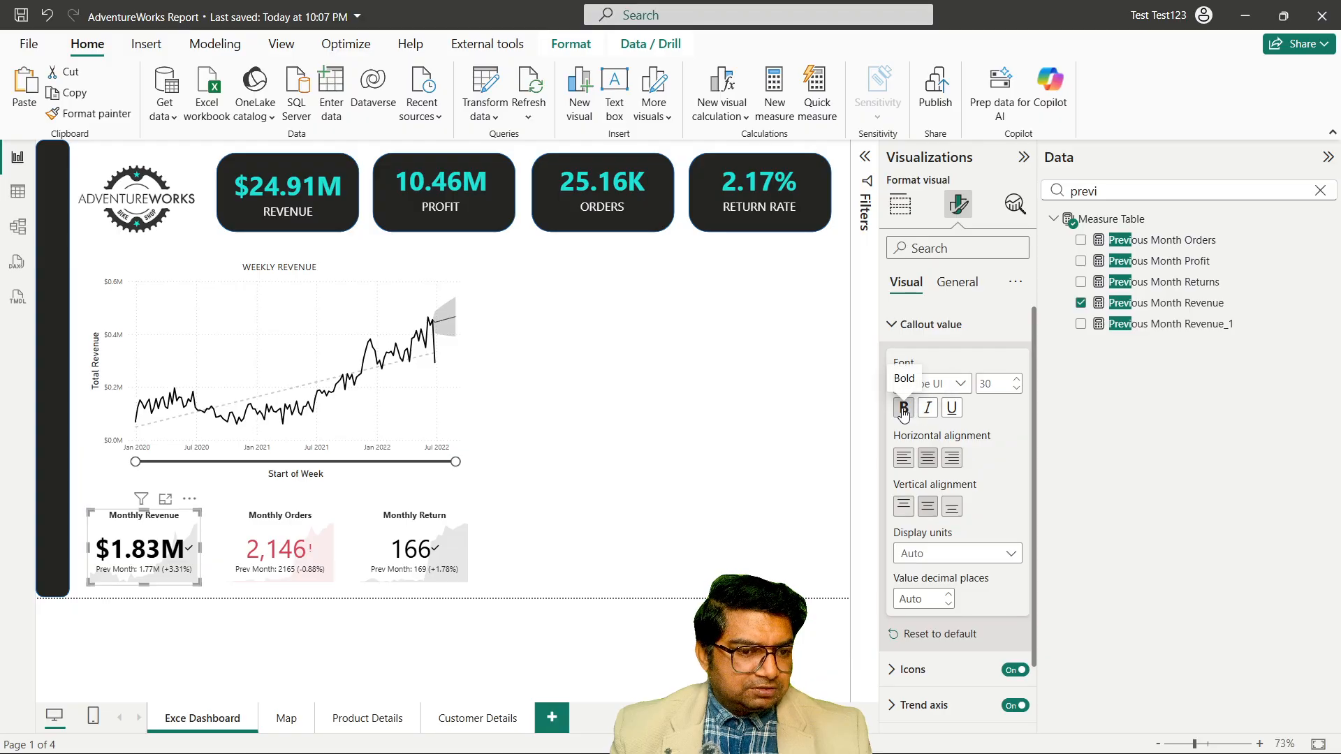
Make the callout values of the Monthly Orders and Monthly Return KPIs bold and deselect the visual.
left_click(282, 563)
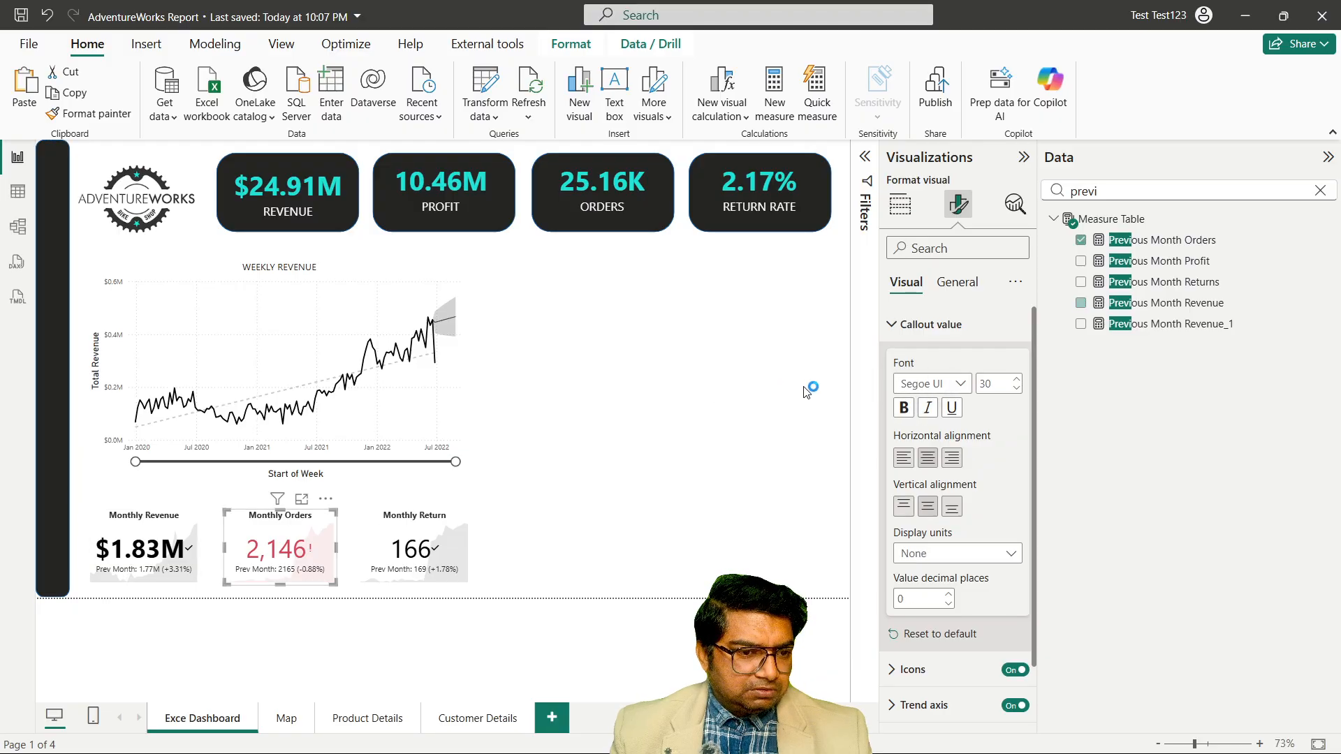
left_click(903, 409)
left_click(418, 534)
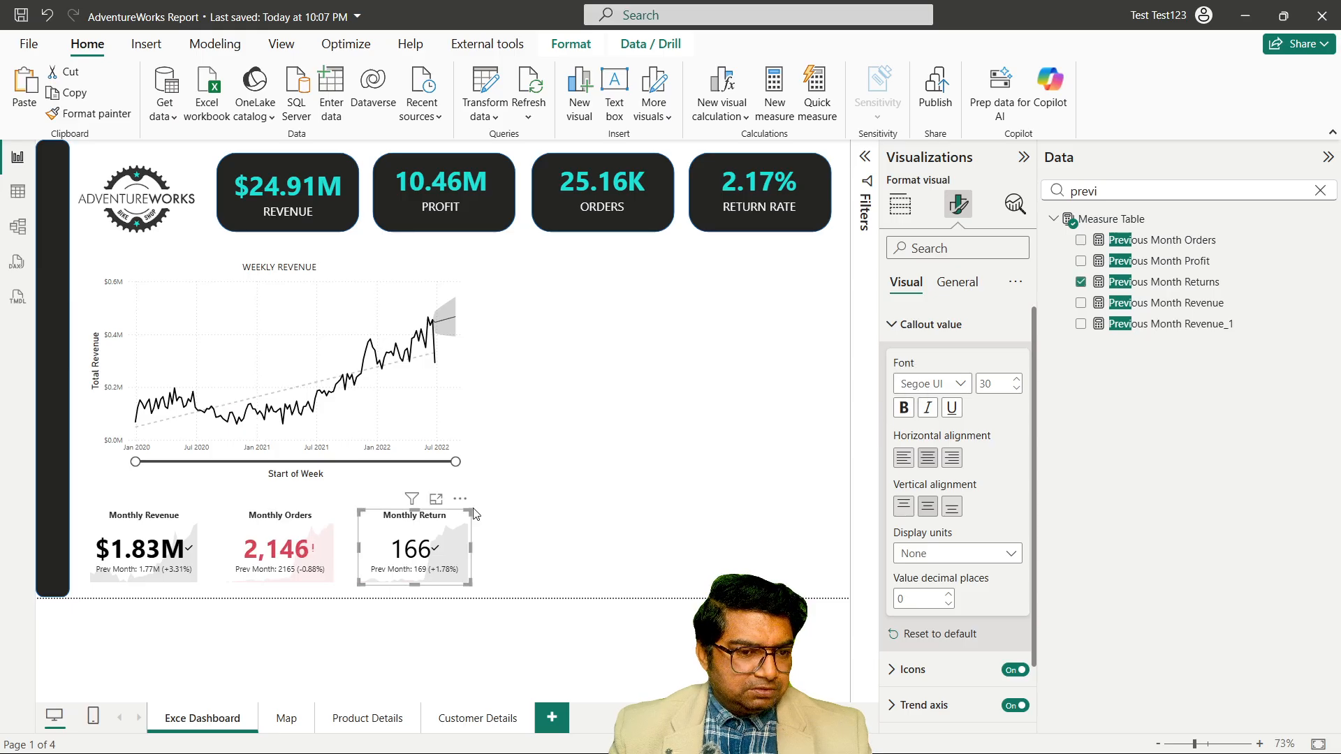
left_click(903, 409)
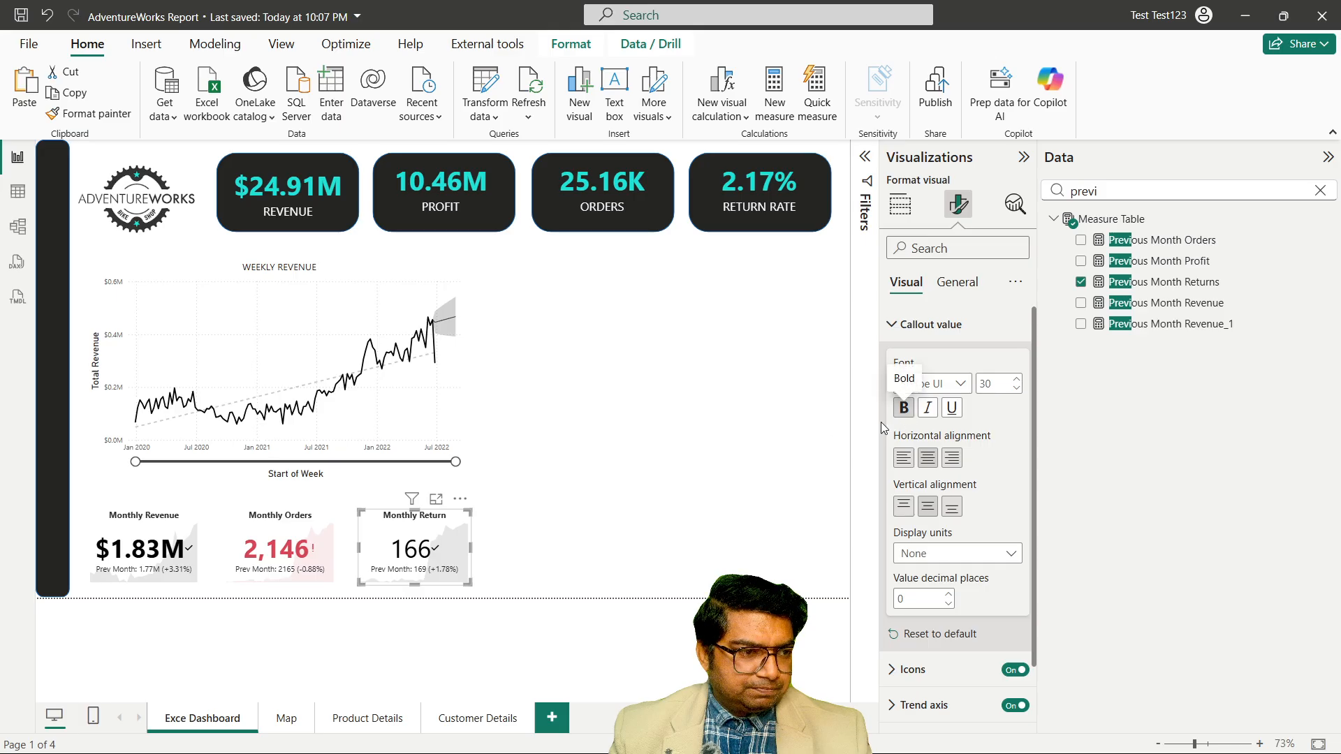
left_click(654, 460)
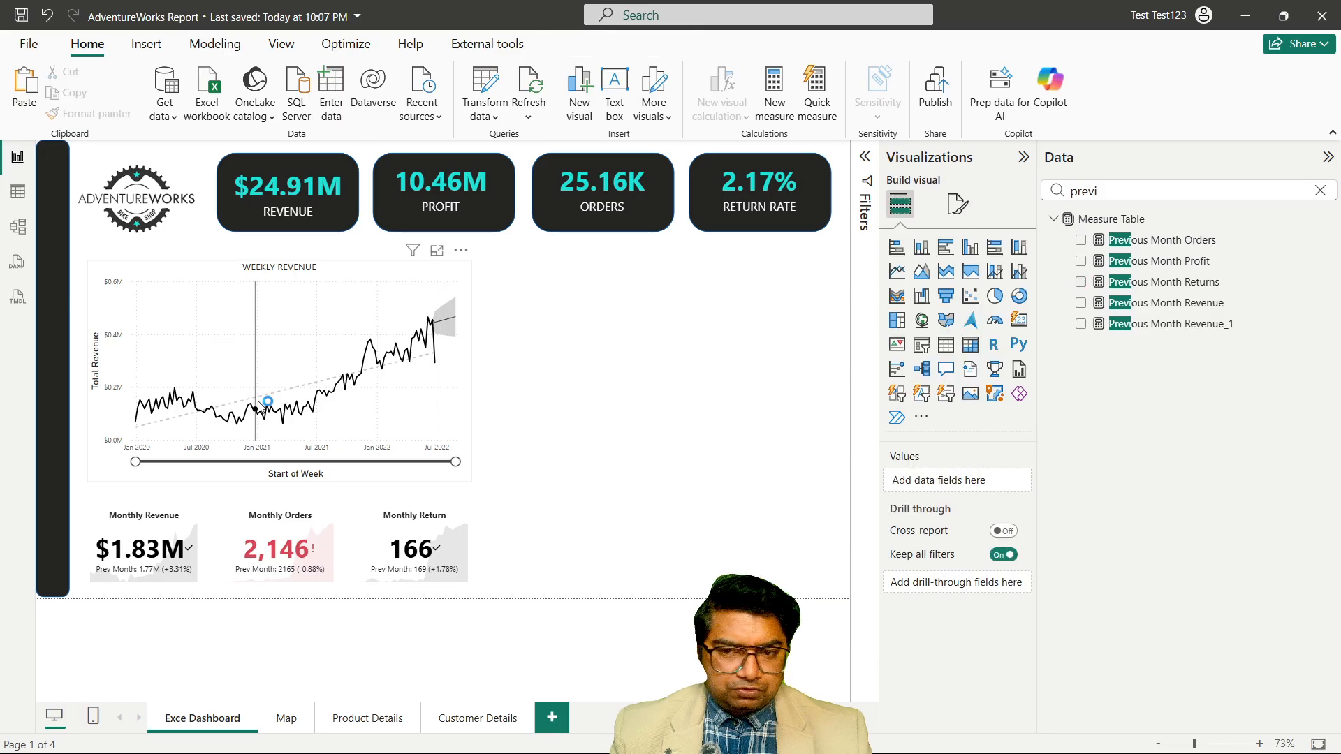
Save the AdventureWorks report under its existing name and return to the report page.
left_click(21, 15)
left_click(29, 43)
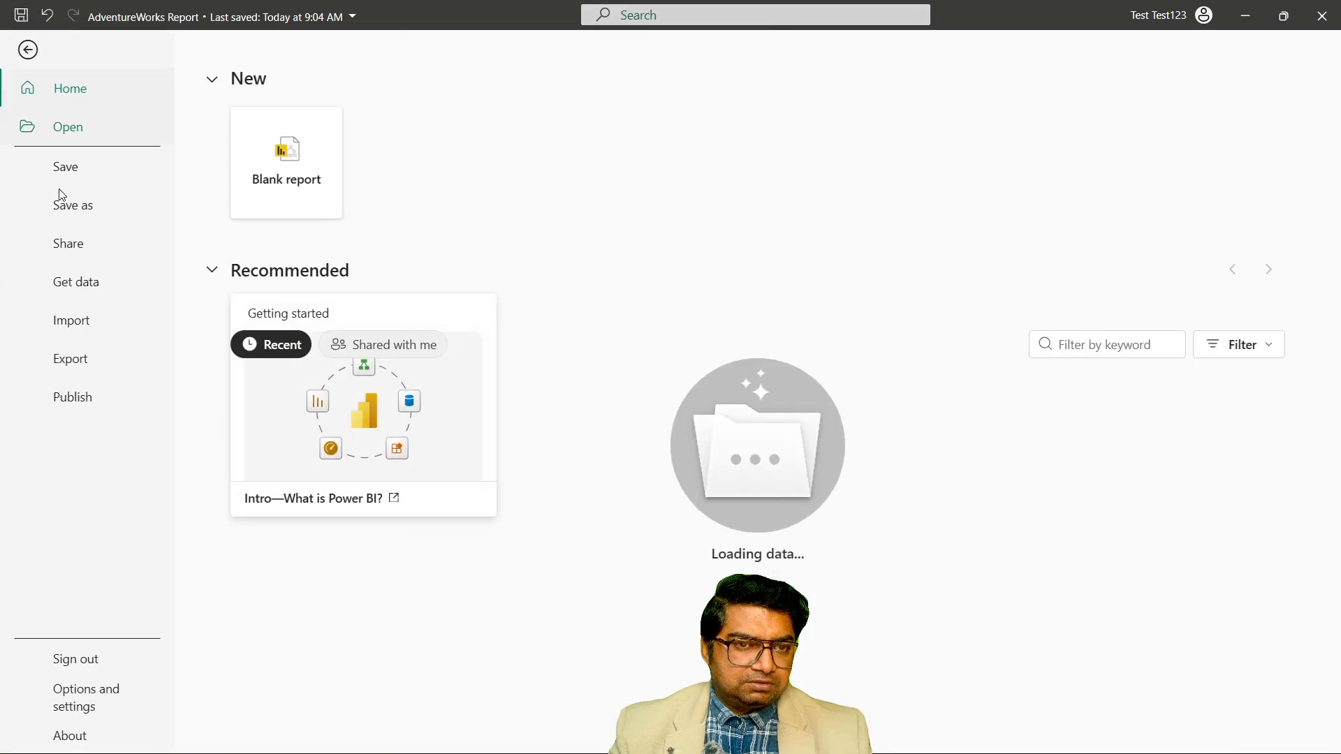
left_click(65, 181)
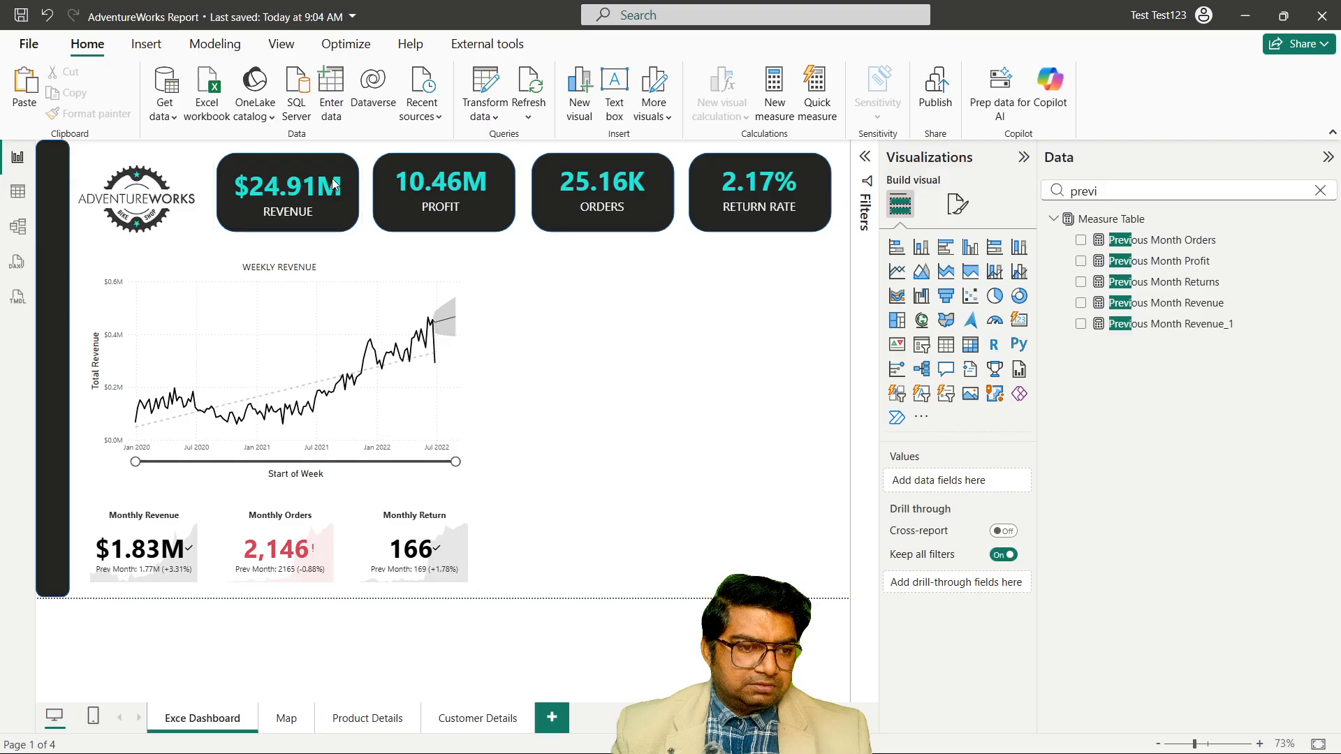